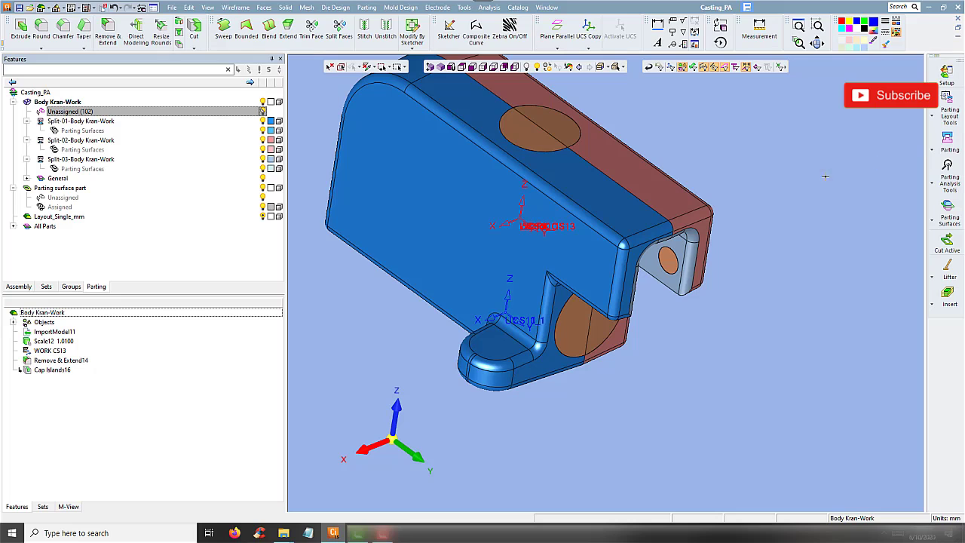
Step: Launch QuickSplit on the Body Kran-Work part from the Parting flyout
middle_drag(739, 158, 803, 202)
click(948, 143)
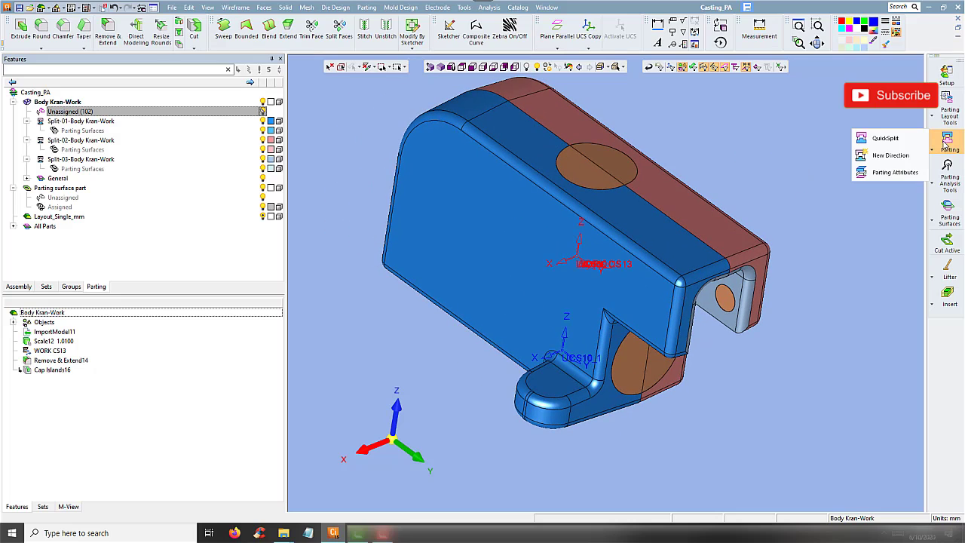
click(890, 140)
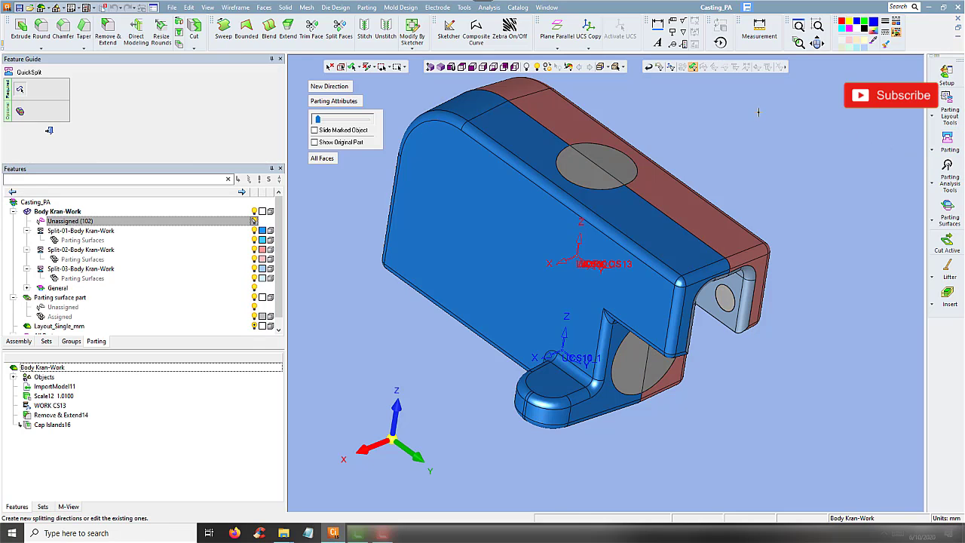
Step: Assign the top face to red and the lower half-circle face to blue, undoing the last pick
click(612, 167)
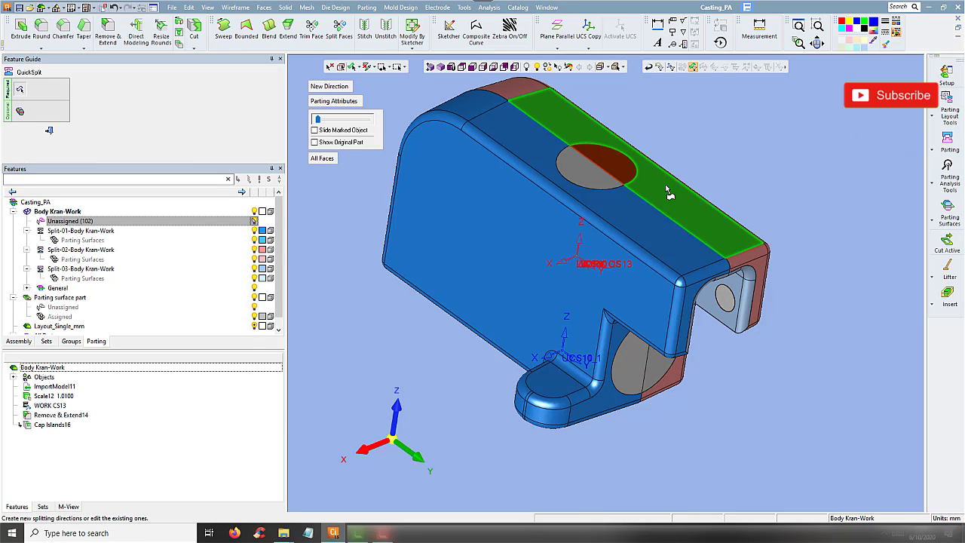
click(668, 192)
scroll(700, 198, up, 3)
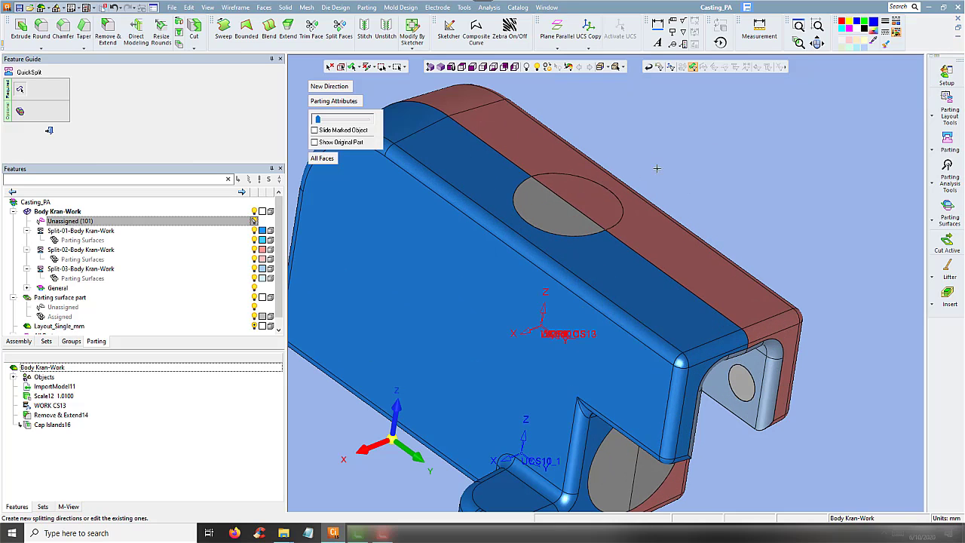
click(552, 215)
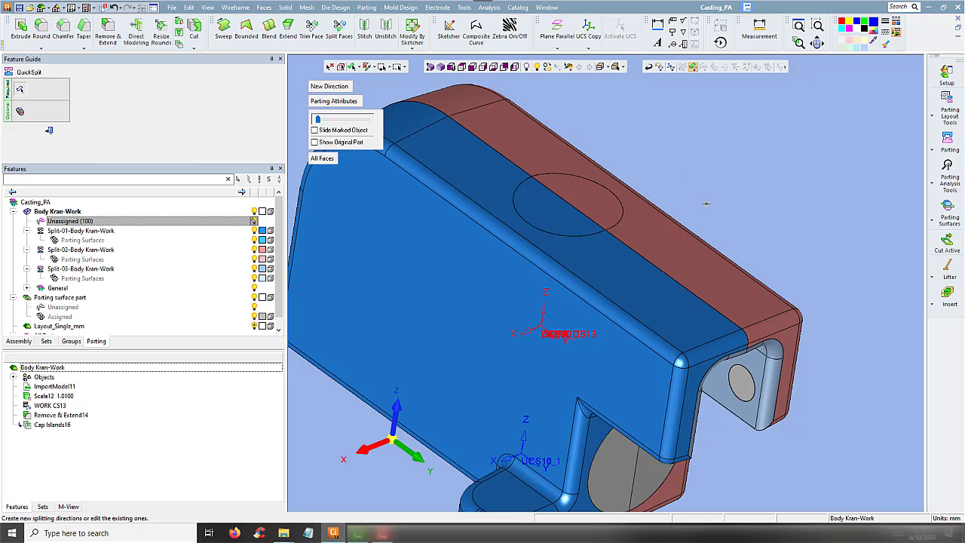
middle_drag(706, 203, 731, 170)
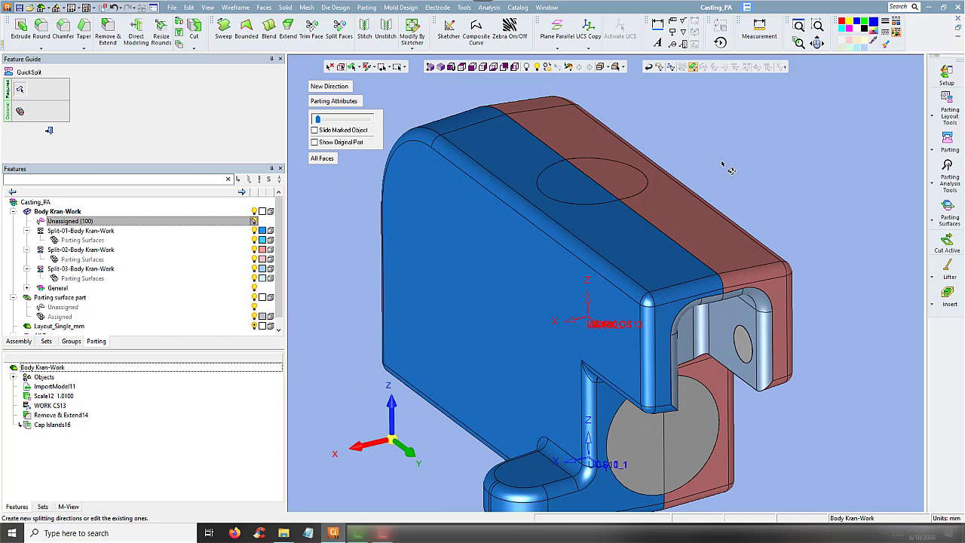
key(ctrl+z)
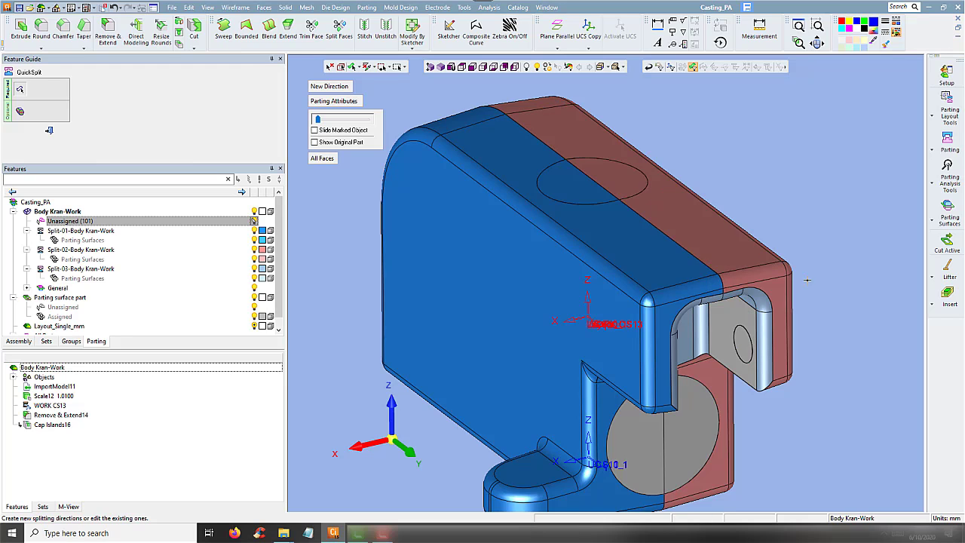
Step: Assign the small hole face, lower half-circle face and right half-circle face to parting sides
middle_drag(807, 280, 804, 314)
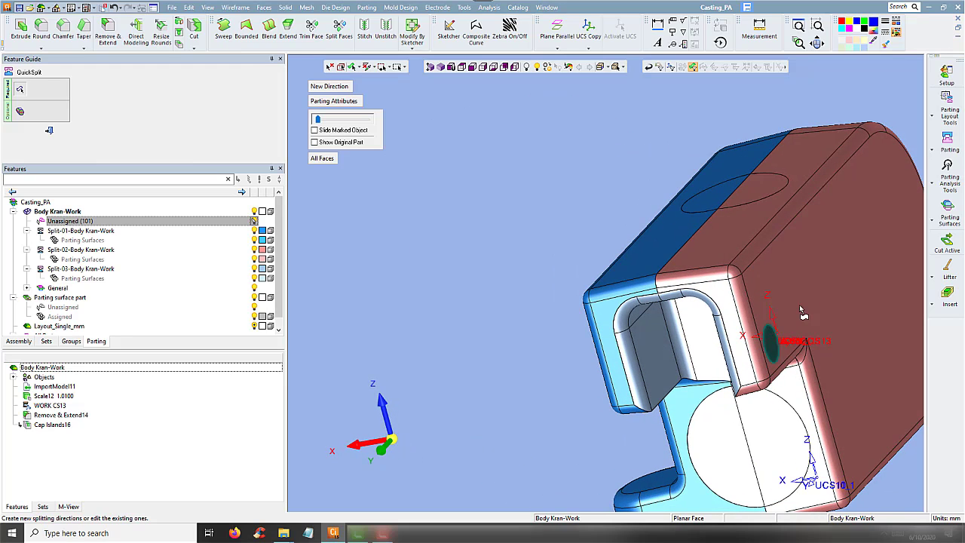
click(802, 313)
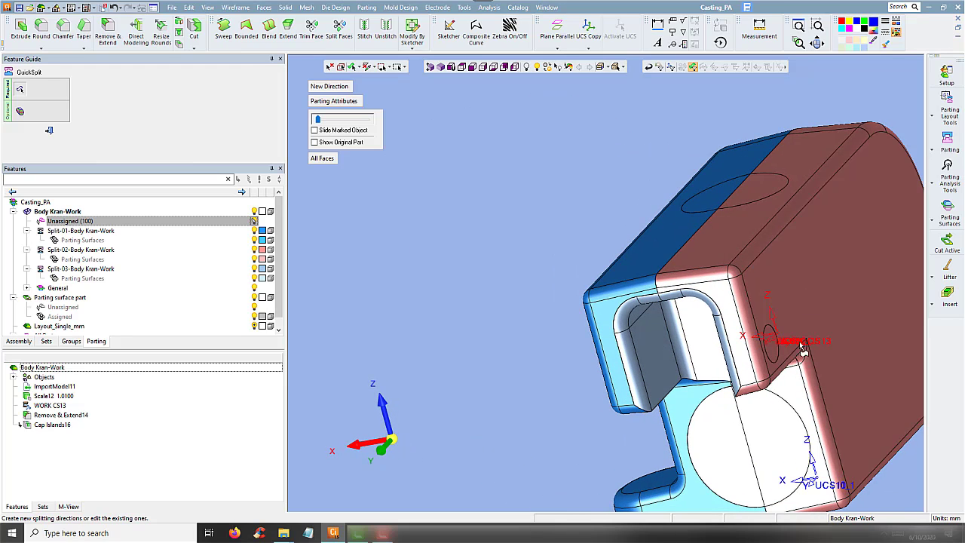
click(721, 432)
mouse_move(562, 347)
ctrl+middle_down()
mouse_move(501, 279)
mouse_move(817, 292)
ctrl+middle_up()
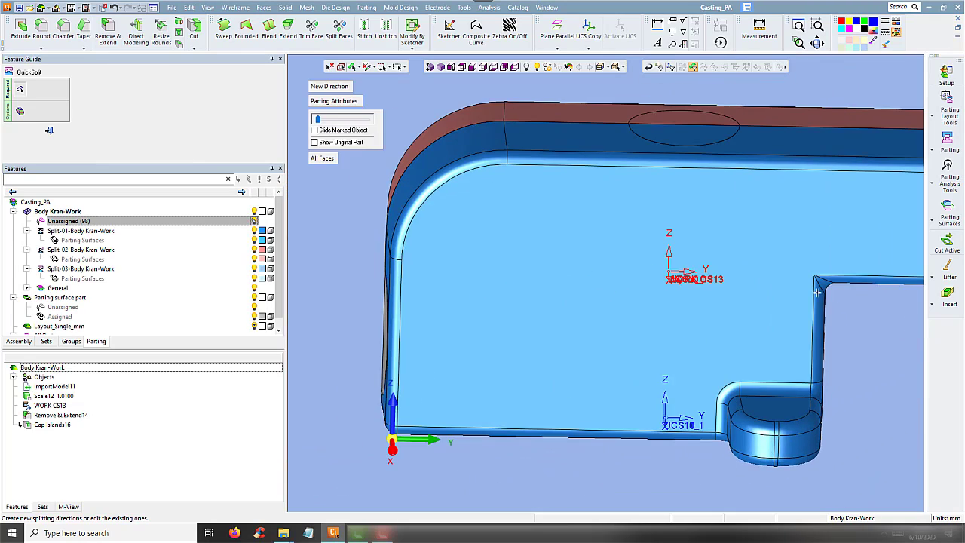
middle_drag(535, 297, 399, 325)
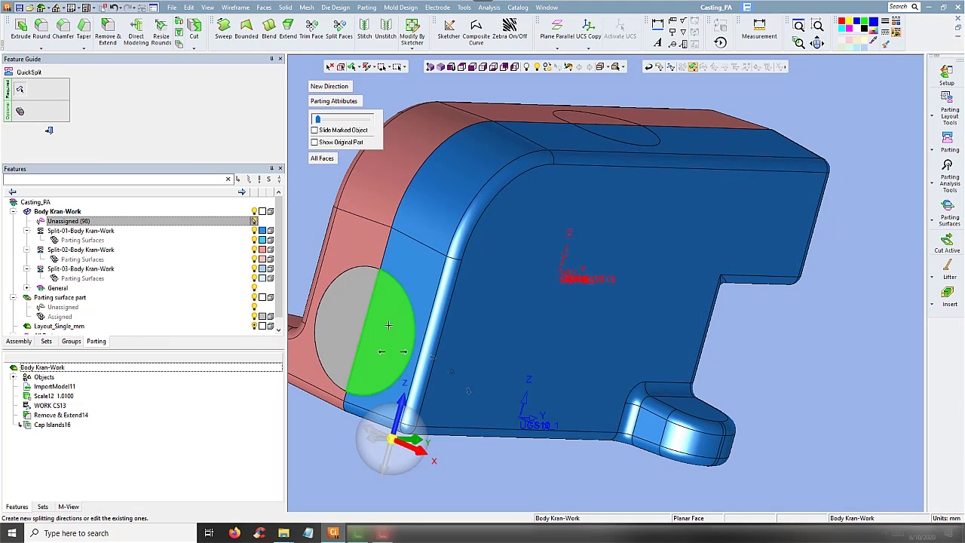
click(389, 325)
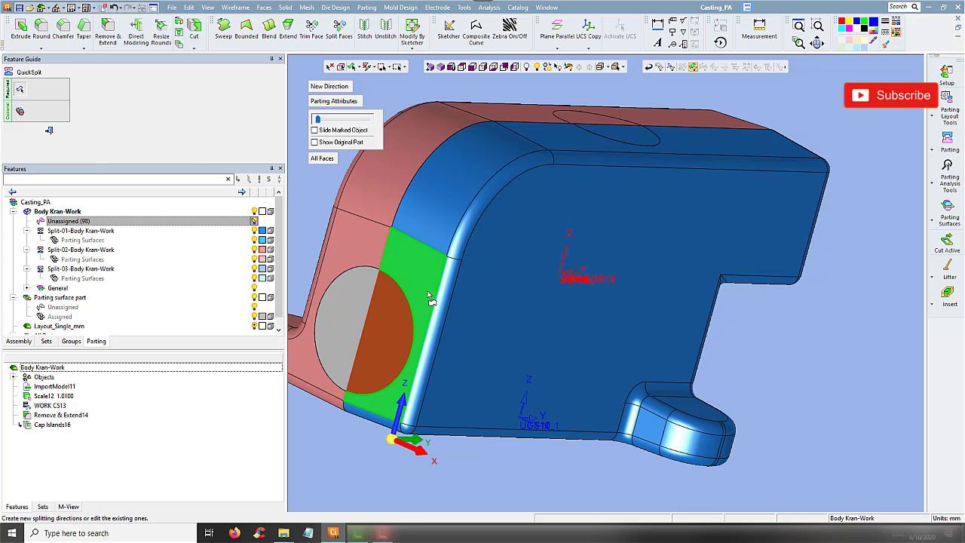
Step: Put the vertical side strip on blue, and the left half-circle, curved top-left and circular faces on red
click(428, 297)
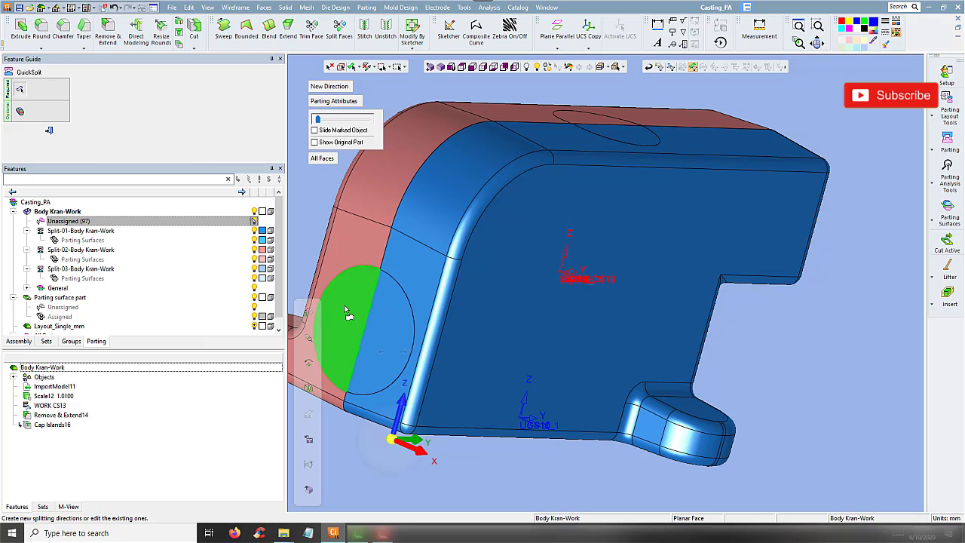
click(347, 311)
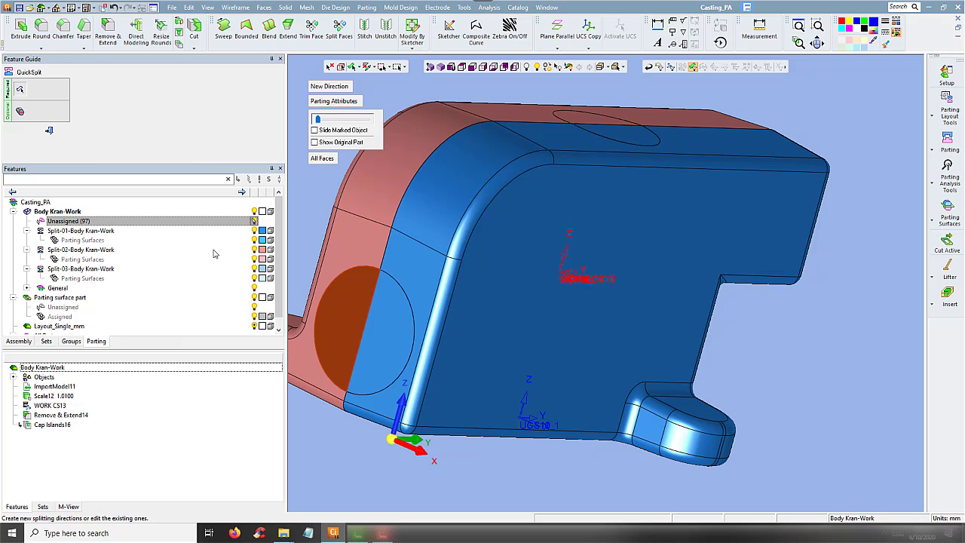
click(379, 201)
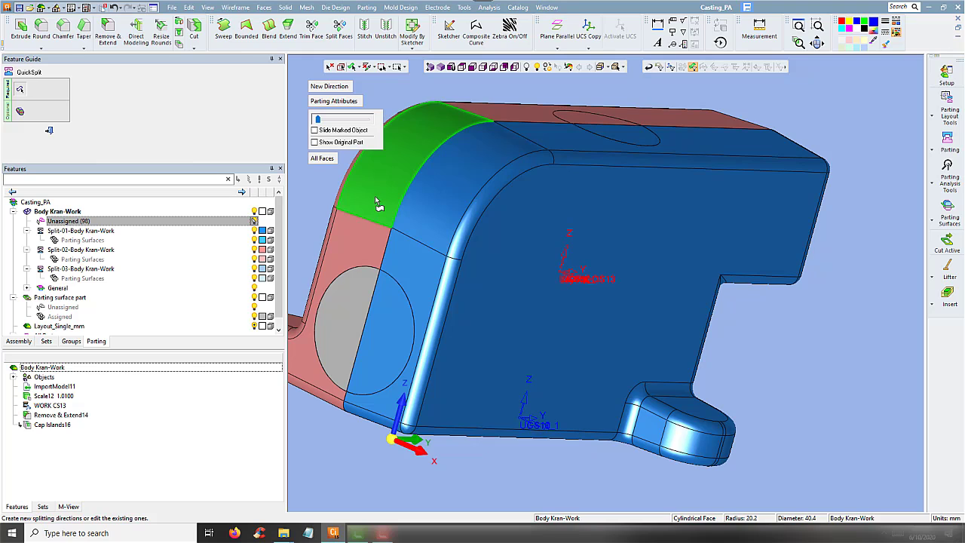
click(380, 204)
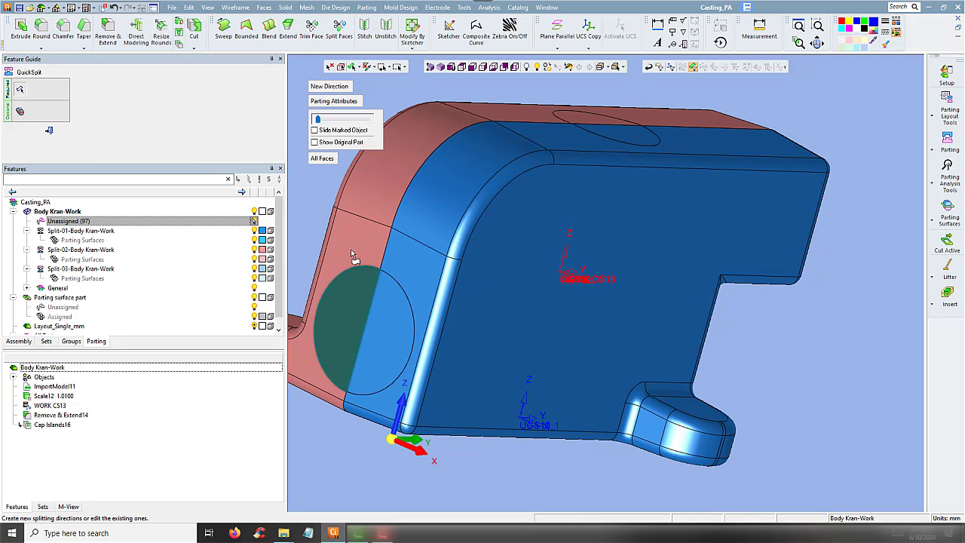
click(352, 253)
Step: Assign the left half-circle face to red, undo it, then reassign it to red
middle_drag(352, 254, 489, 220)
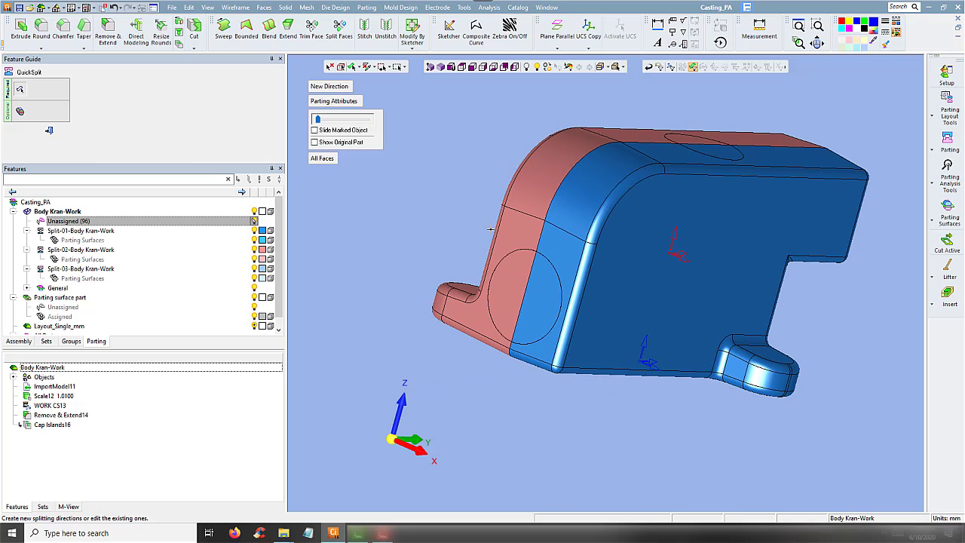
click(511, 282)
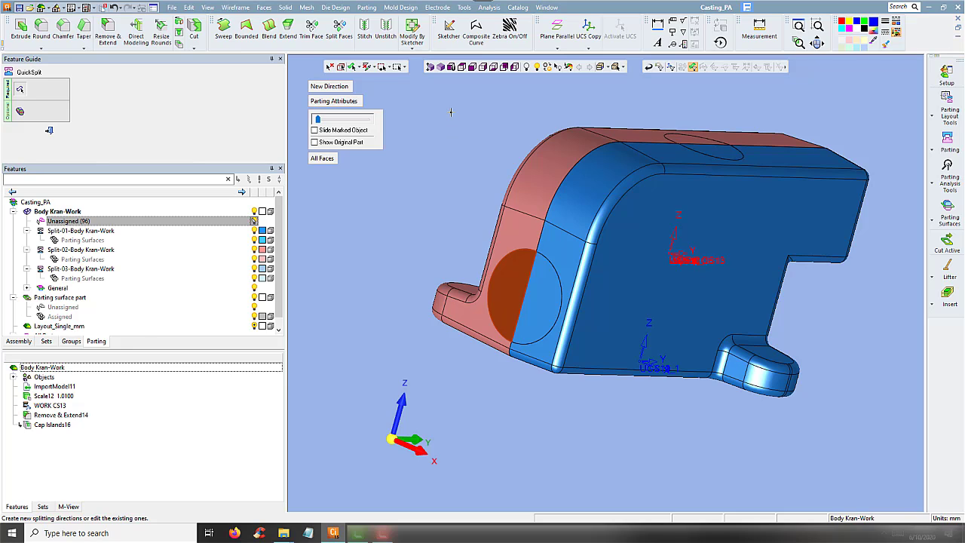
key(ctrl+z)
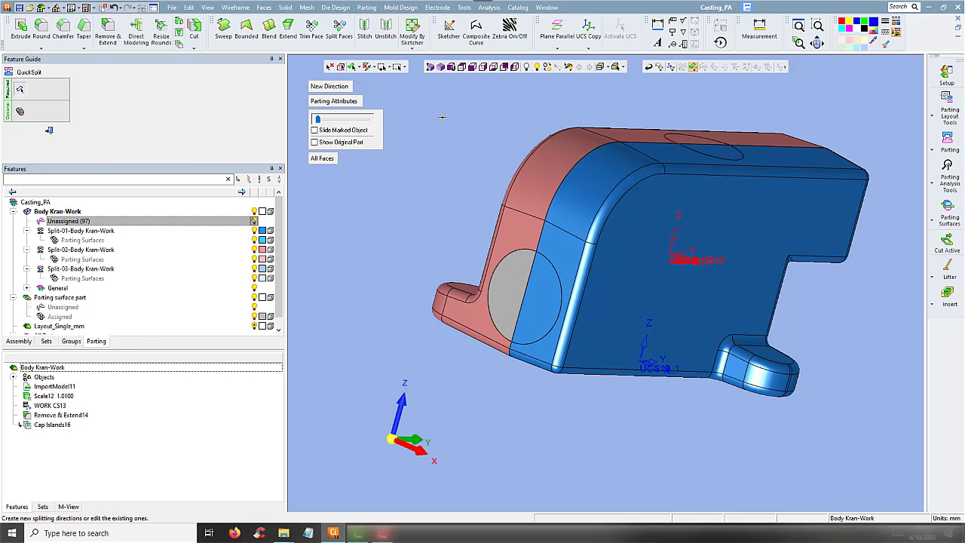
click(506, 276)
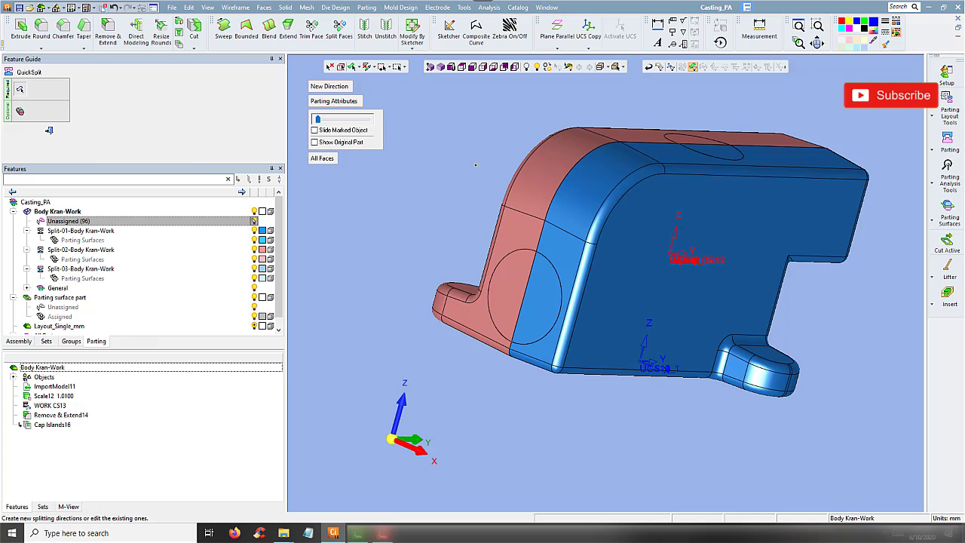
Step: Explode the red and blue halves to inspect them, close them again and apply the QuickSplit
drag(317, 121, 348, 121)
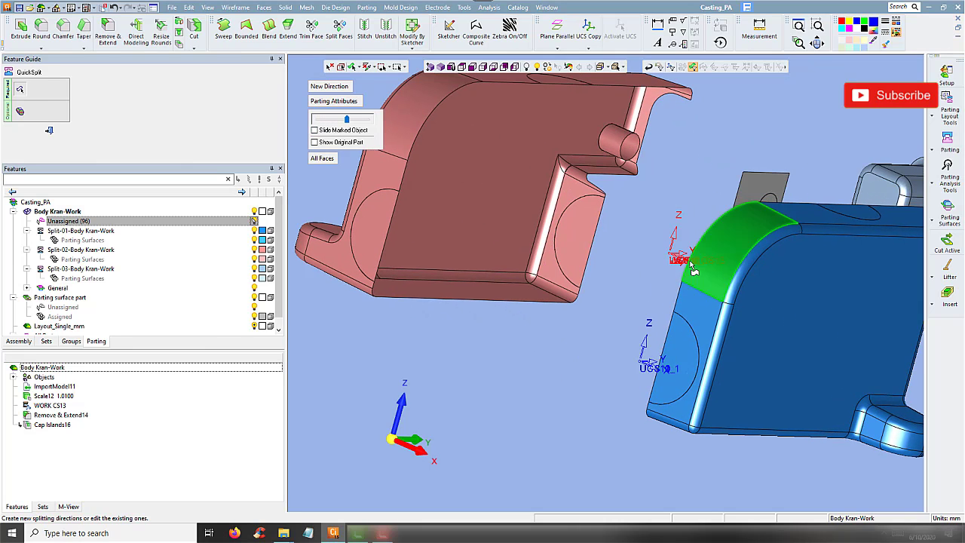
mouse_move(681, 263)
middle_down()
mouse_move(550, 276)
mouse_move(447, 190)
mouse_move(679, 304)
mouse_move(661, 301)
mouse_move(667, 326)
mouse_move(641, 264)
middle_up()
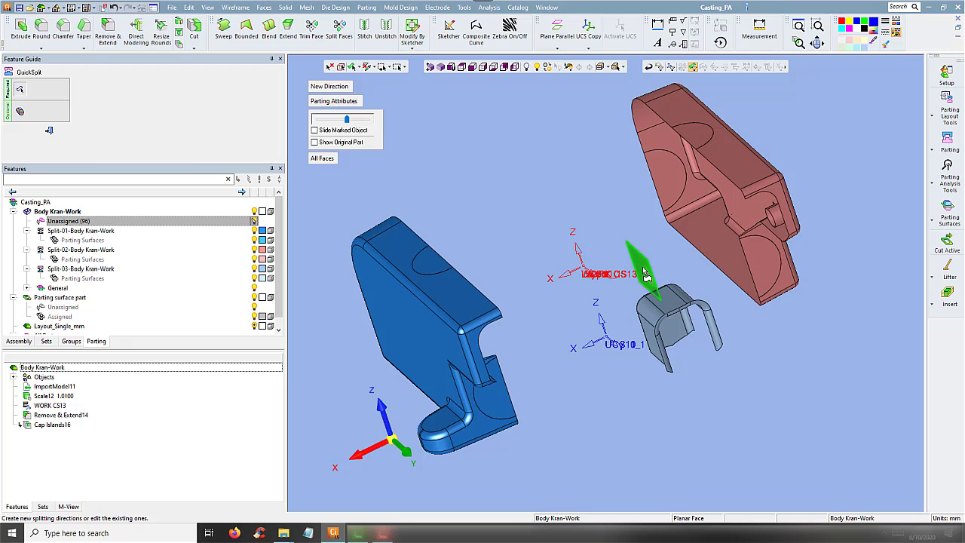
mouse_move(758, 369)
middle_down()
mouse_move(764, 358)
mouse_move(528, 249)
middle_up()
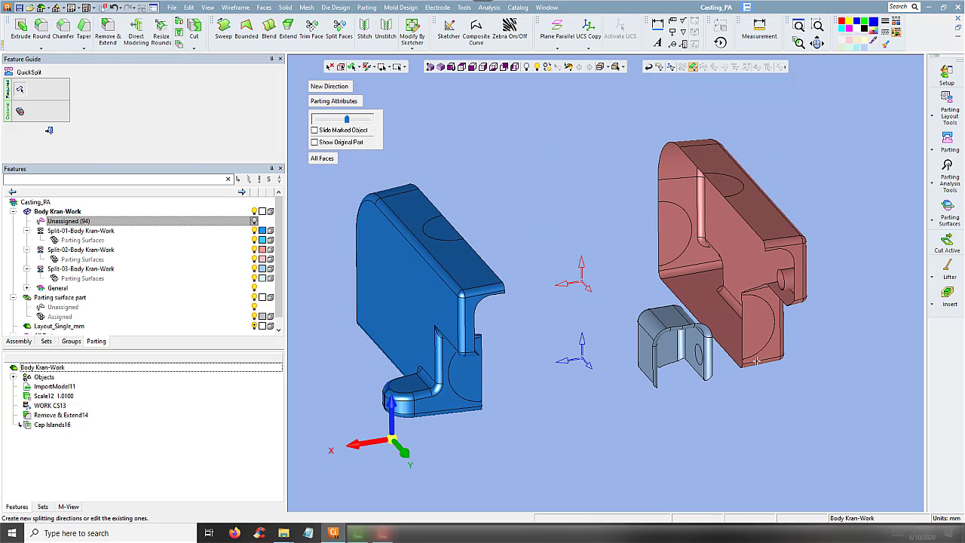
drag(346, 119, 317, 121)
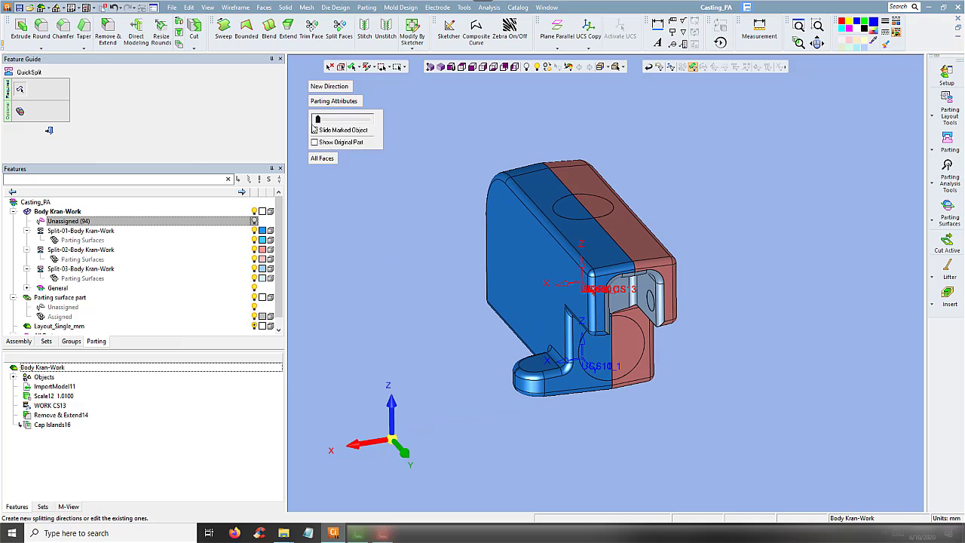
click(49, 130)
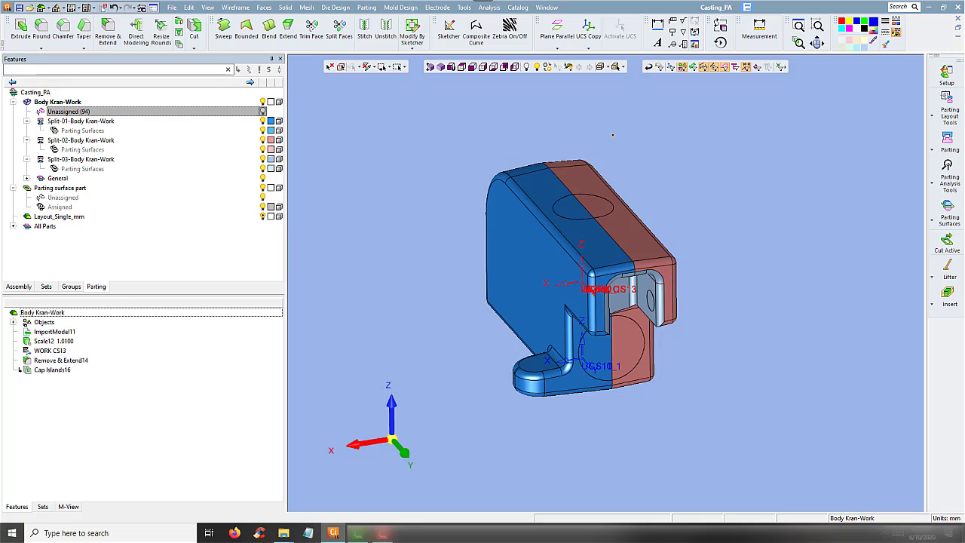
click(941, 218)
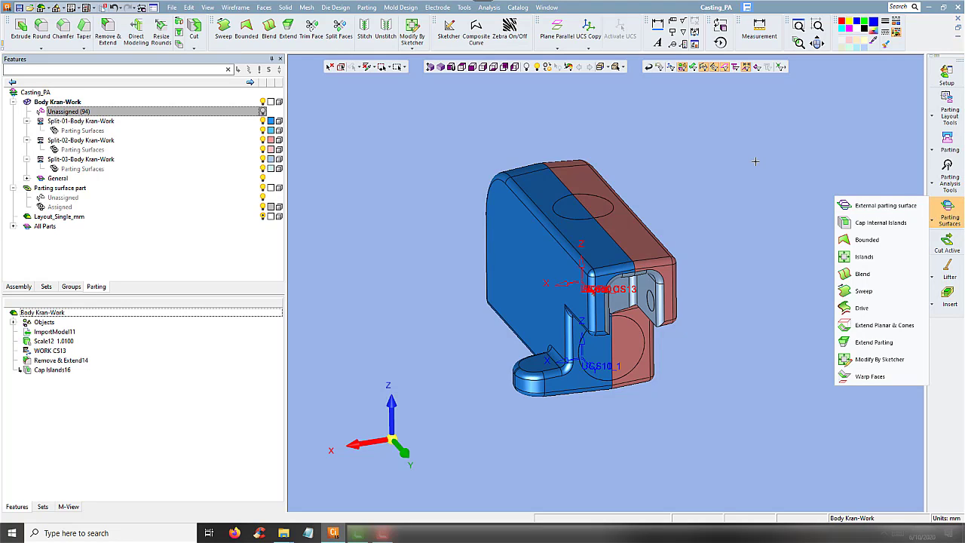
click(724, 206)
scroll(703, 243, up, 2)
scroll(700, 245, up, 2)
scroll(759, 218, up, 1)
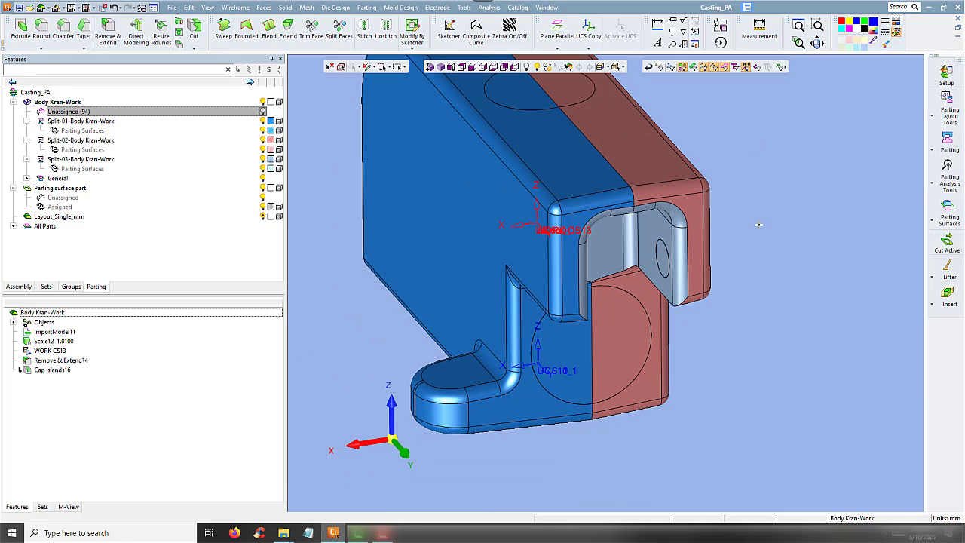
scroll(759, 211, up, 1)
scroll(762, 196, up, 1)
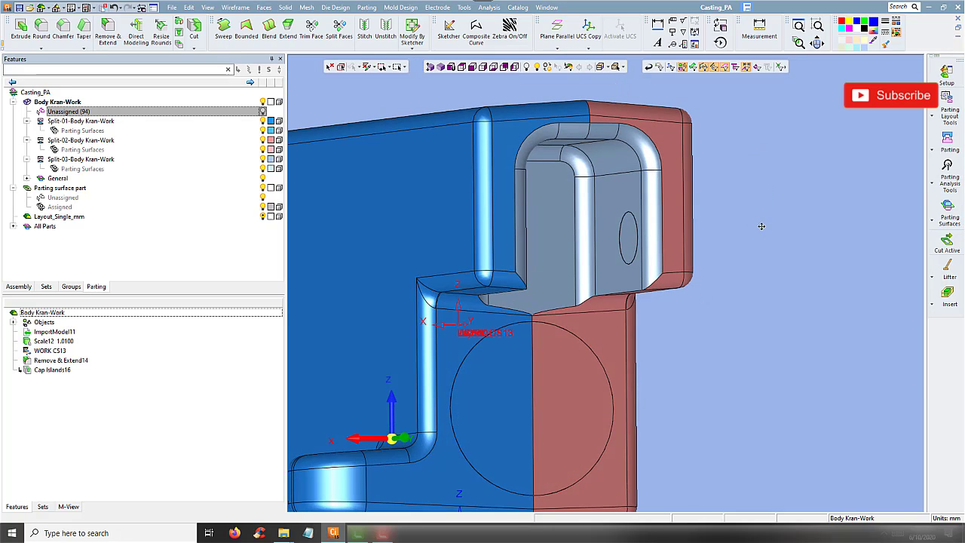
mouse_move(759, 219)
middle_down()
mouse_move(765, 315)
mouse_move(741, 285)
middle_up()
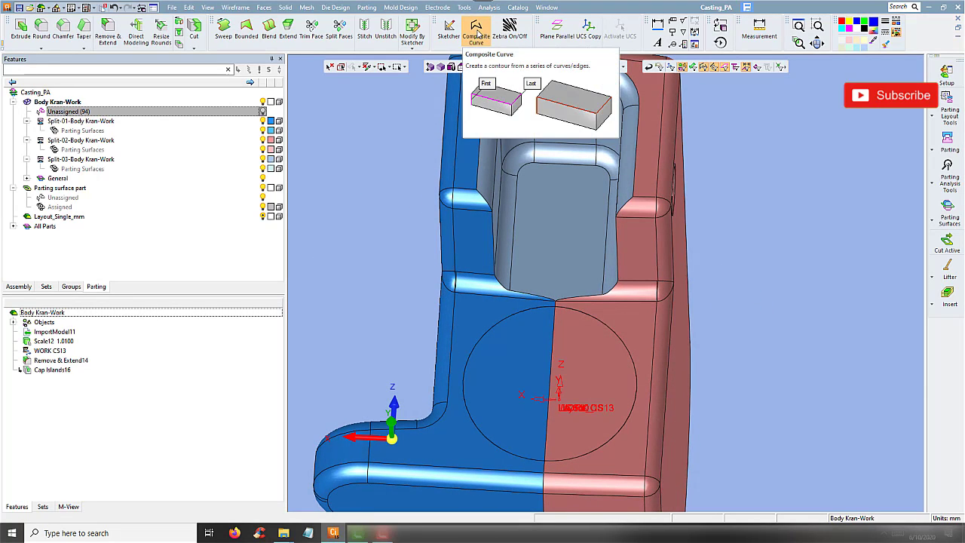
Step: Chain the pocket's bottom edges from first to last edge into the composite curve Composite17
right_click(753, 160)
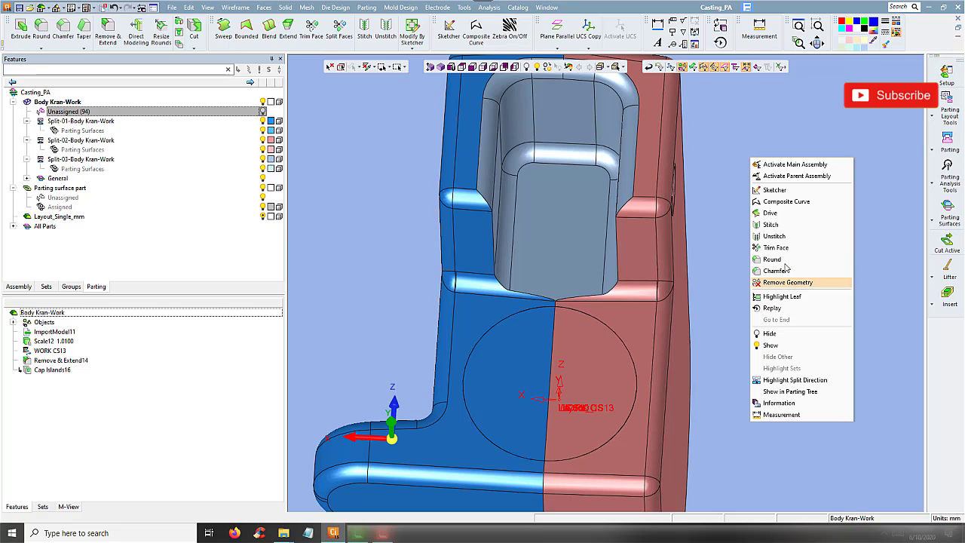
click(787, 201)
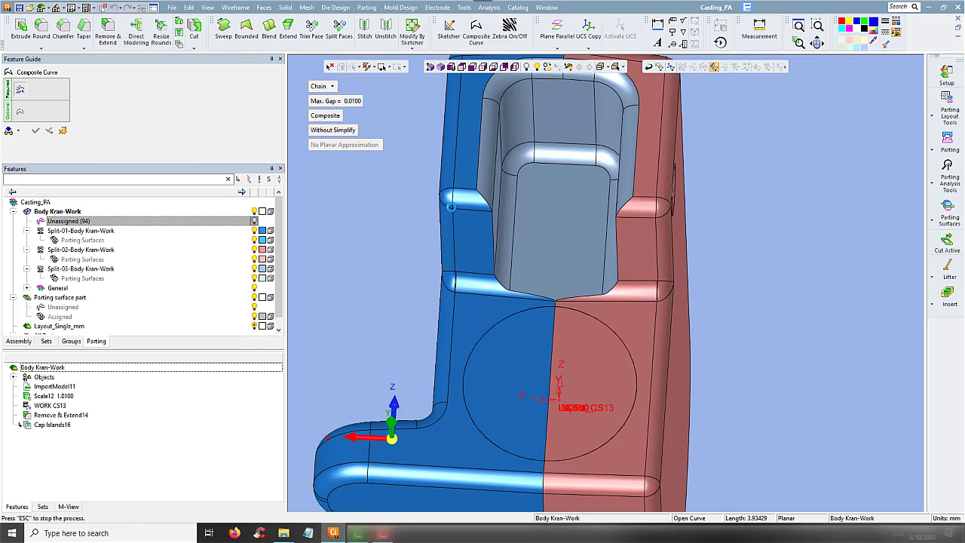
click(487, 202)
middle_drag(404, 228, 384, 224)
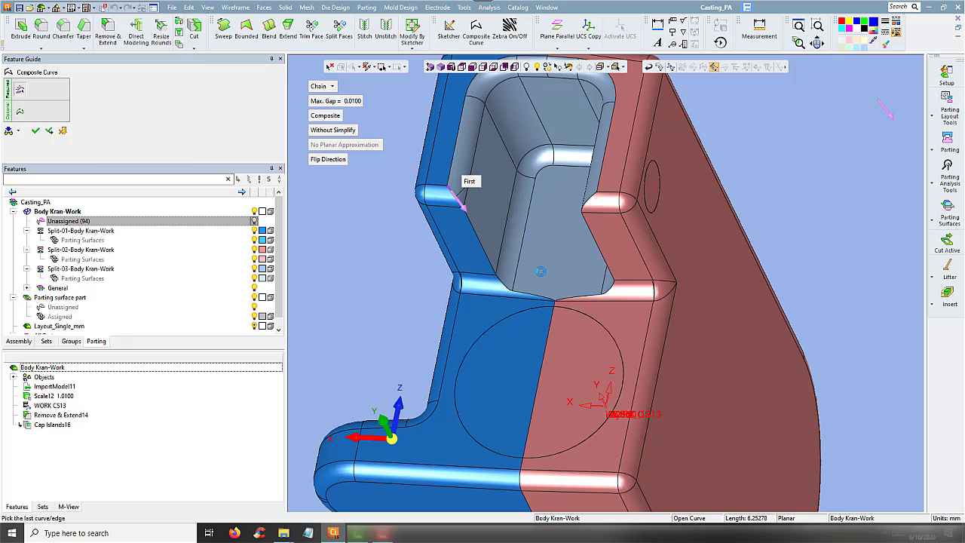
click(542, 270)
middle_drag(544, 257, 456, 200)
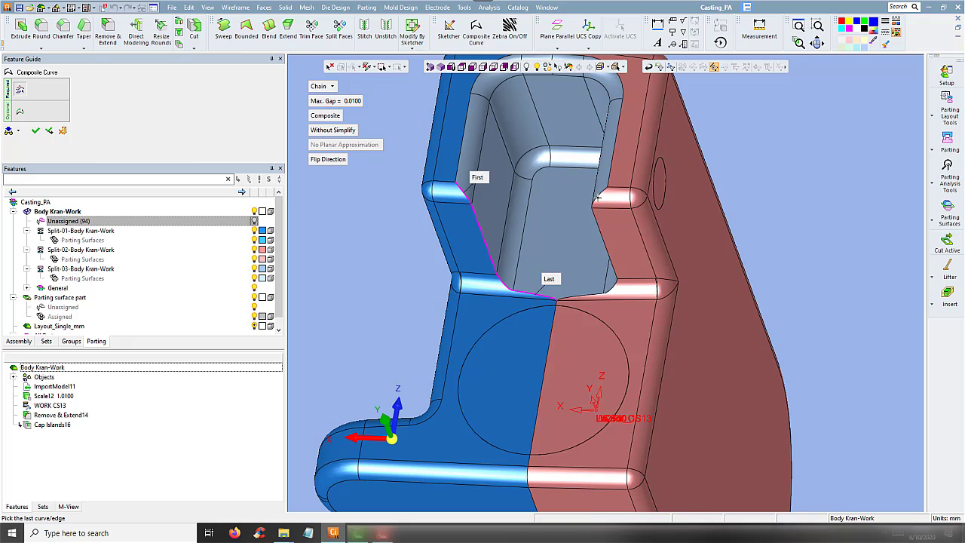
middle_drag(599, 202, 844, 215)
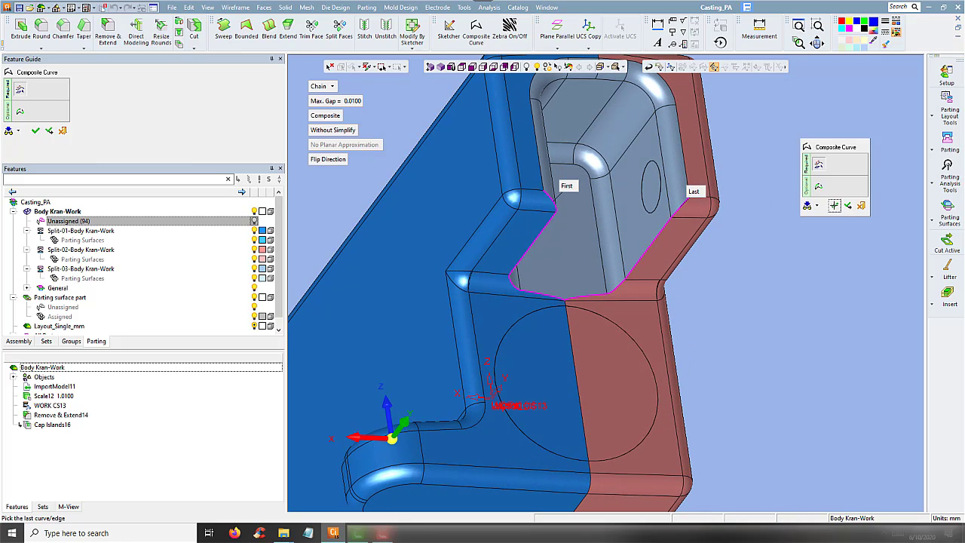
click(834, 206)
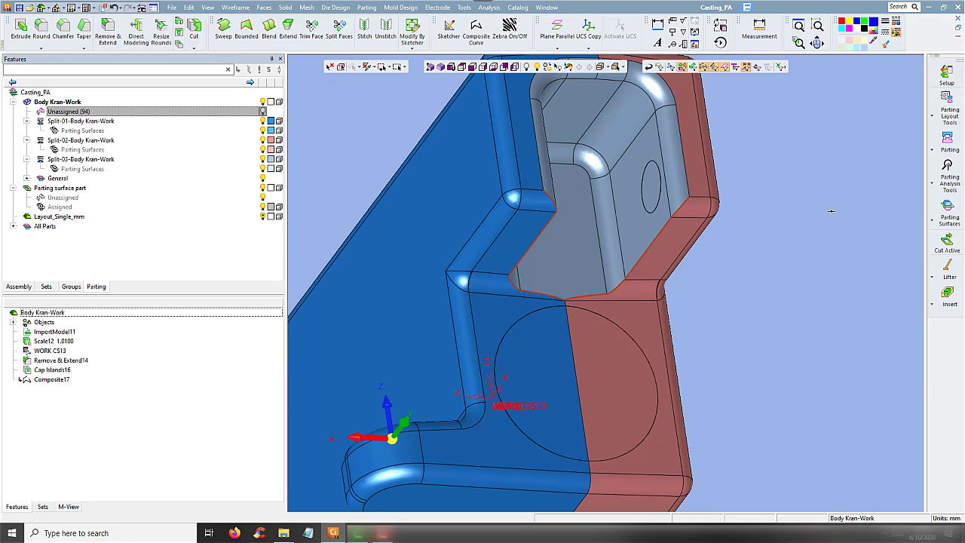
Step: Sweep the composite curve one side by a Delta of 100 to create Sweep18
click(939, 219)
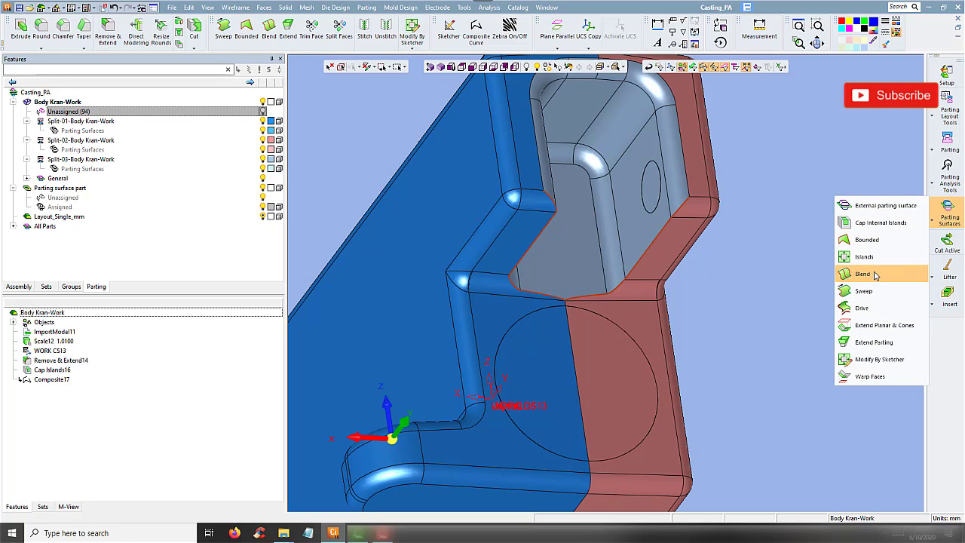
click(866, 291)
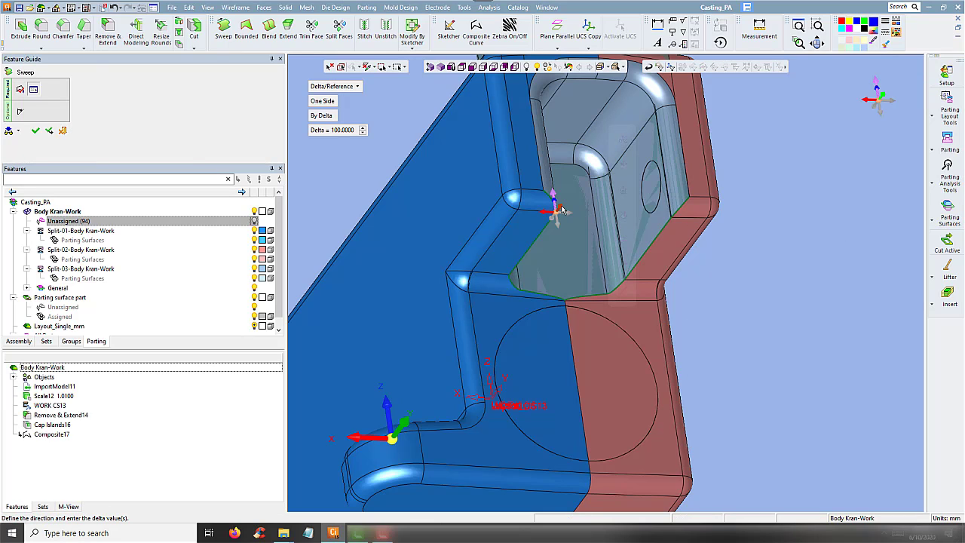
mouse_move(558, 210)
middle_down()
mouse_move(761, 320)
mouse_move(769, 346)
middle_up()
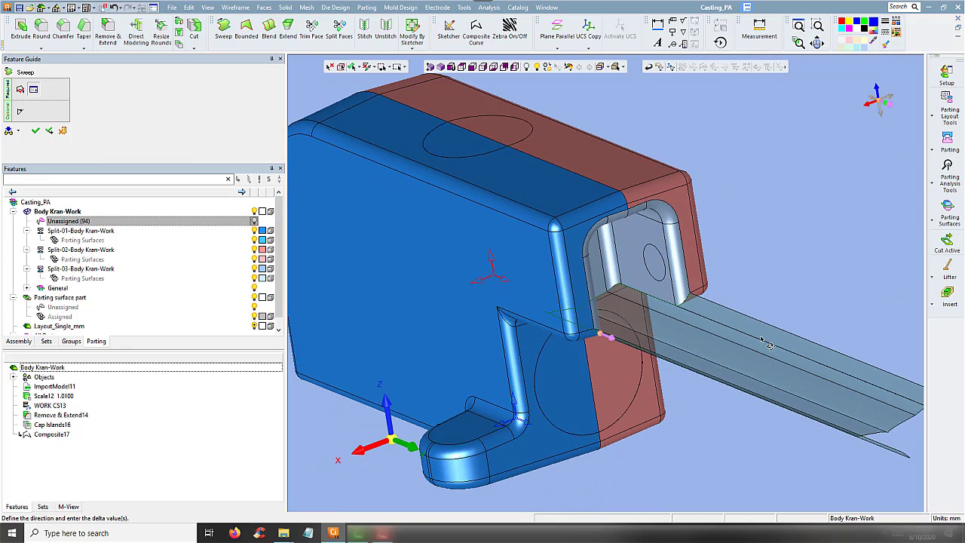
right_click(784, 237)
click(785, 240)
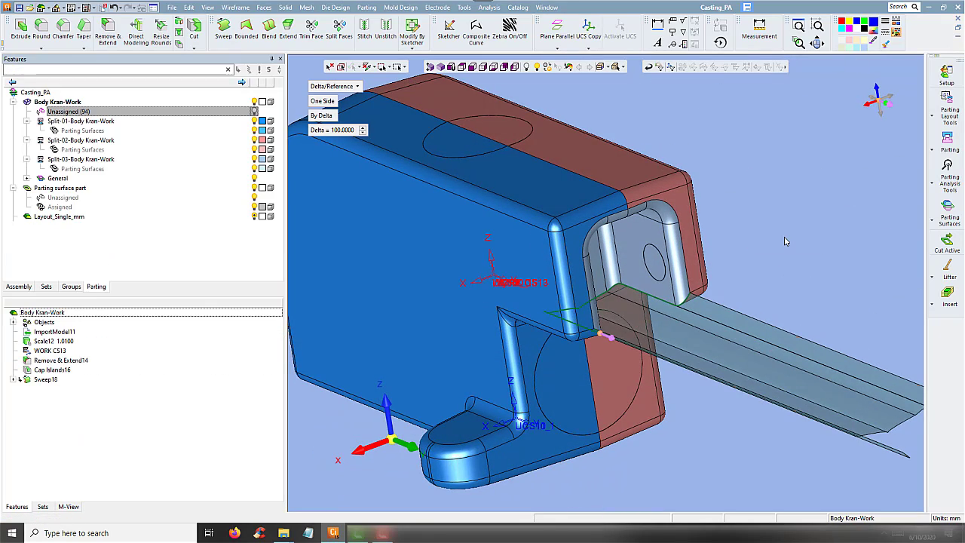
mouse_move(785, 241)
middle_down()
mouse_move(798, 261)
mouse_move(754, 264)
mouse_move(787, 259)
middle_up()
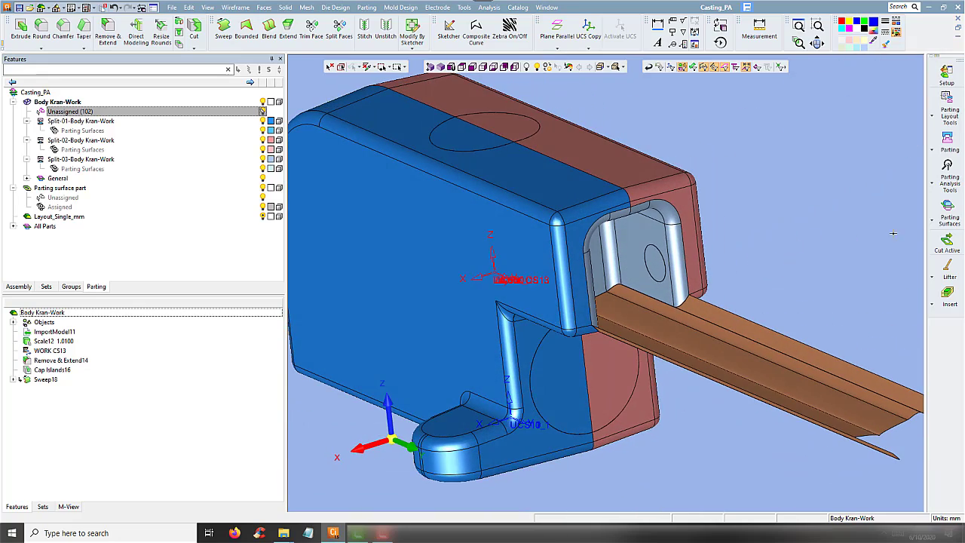
click(947, 219)
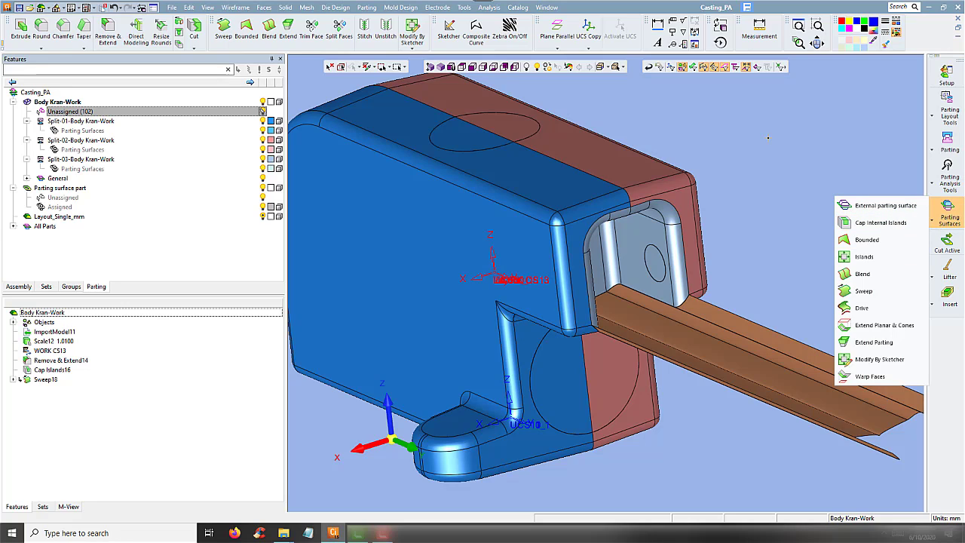
click(265, 8)
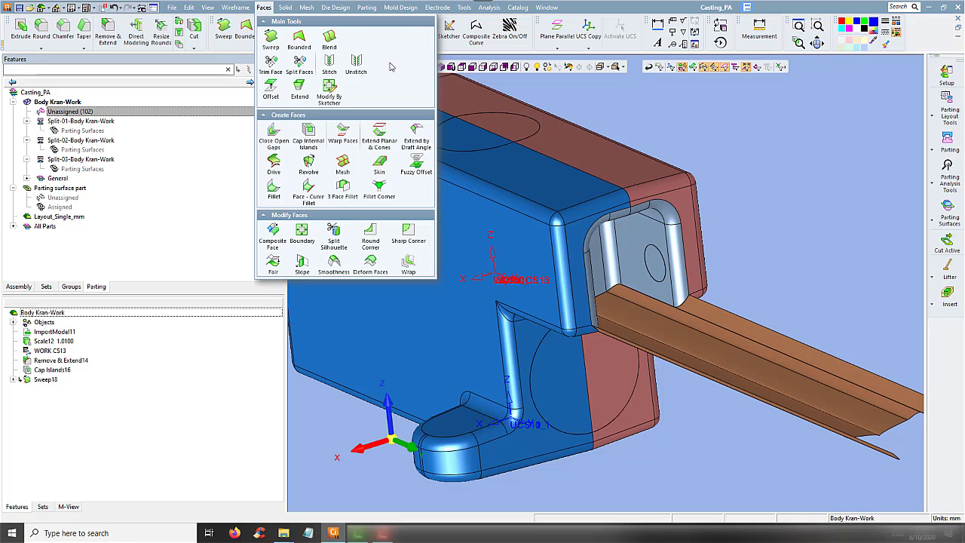
click(799, 183)
scroll(751, 188, up, 1)
scroll(733, 215, up, 1)
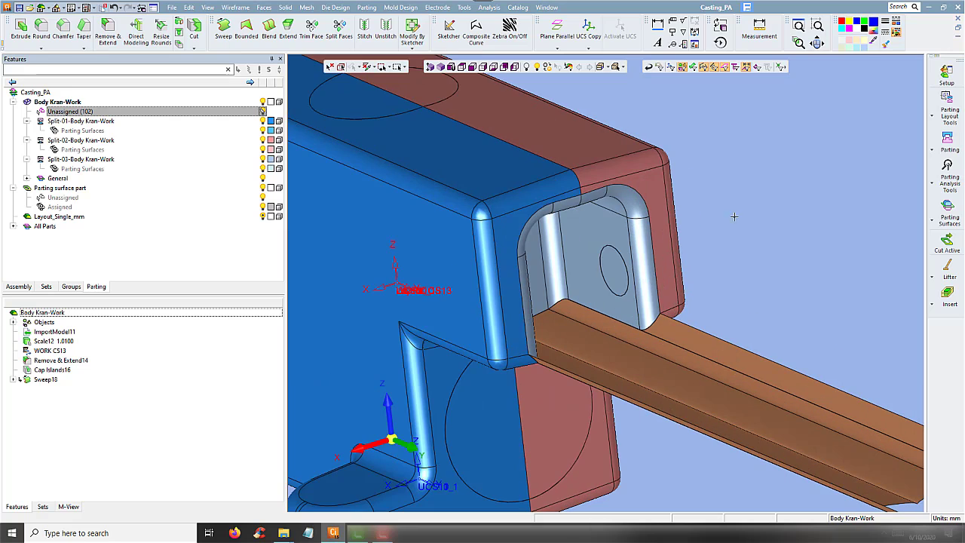
right_drag(754, 185, 762, 173)
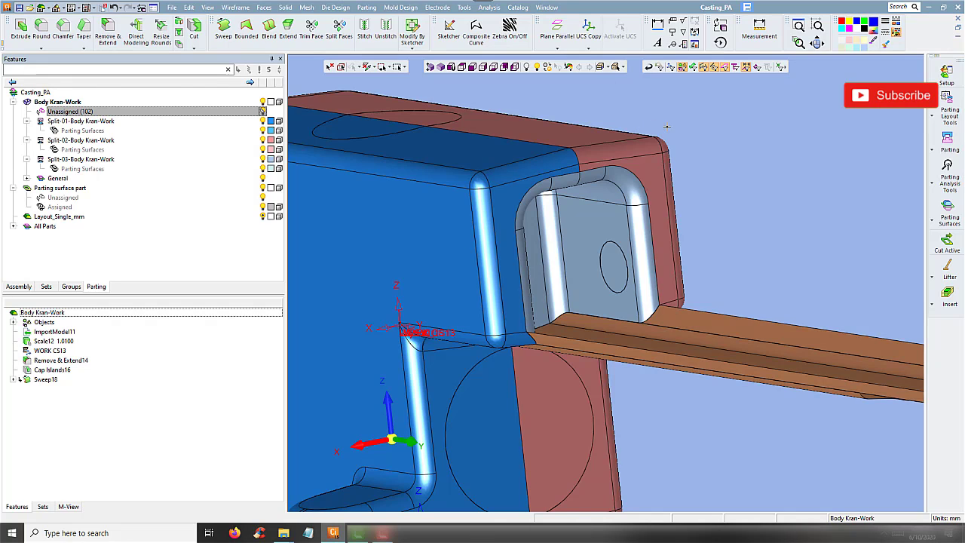
Step: Start a sweep along the pocket's vertical edge, both corner arcs and top edge, previewing Delta 100
click(952, 210)
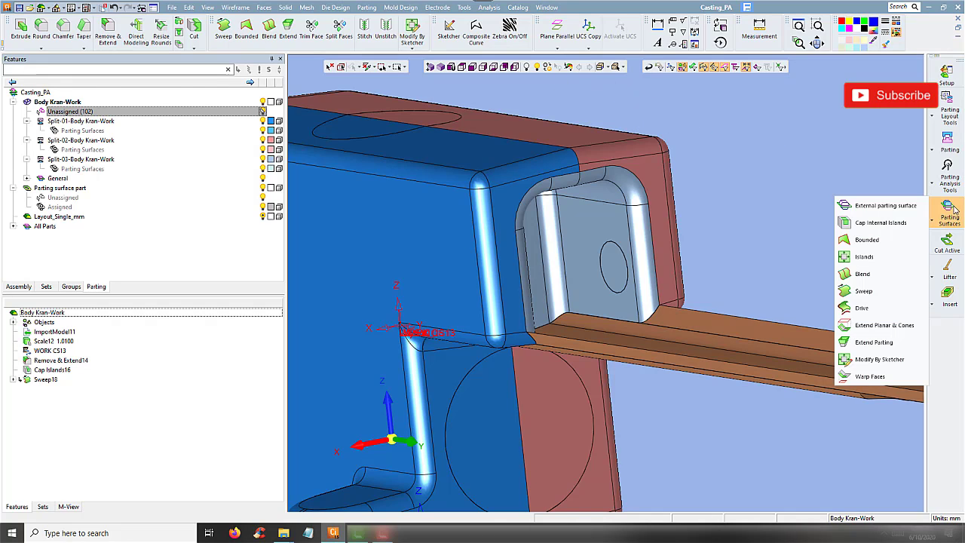
click(865, 291)
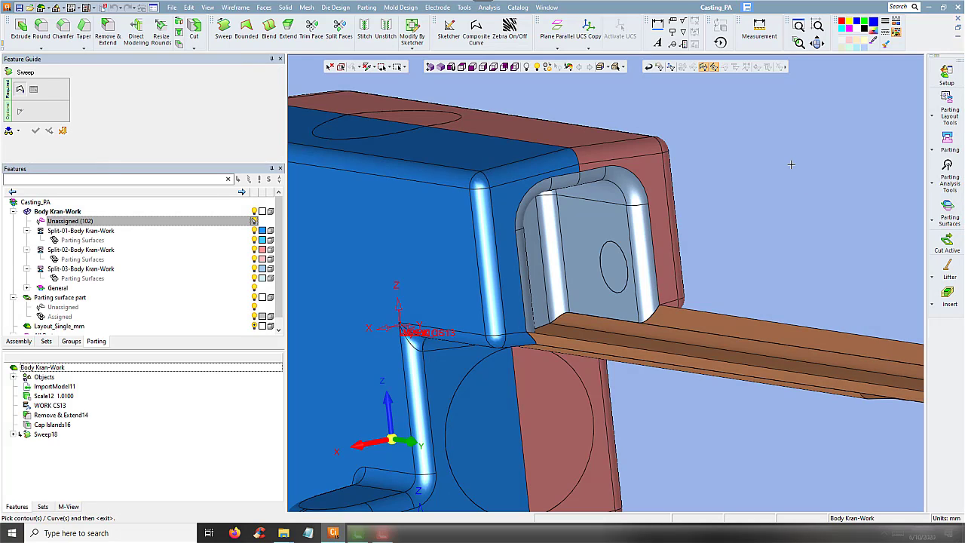
middle_drag(791, 164, 802, 166)
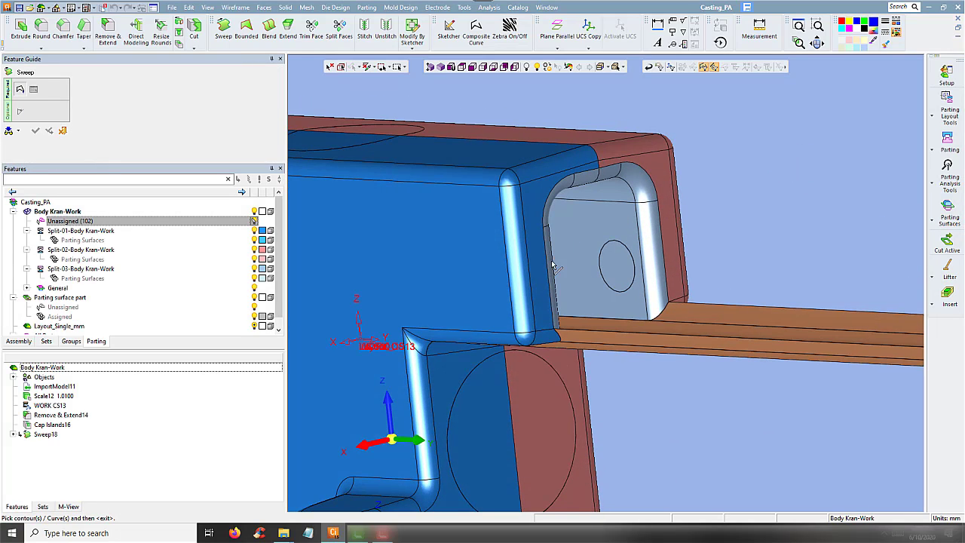
click(550, 265)
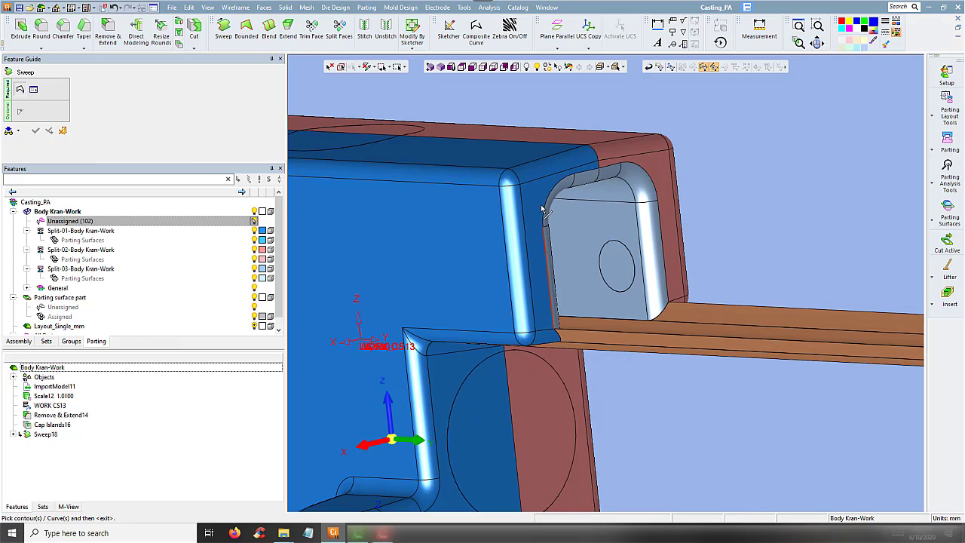
click(557, 187)
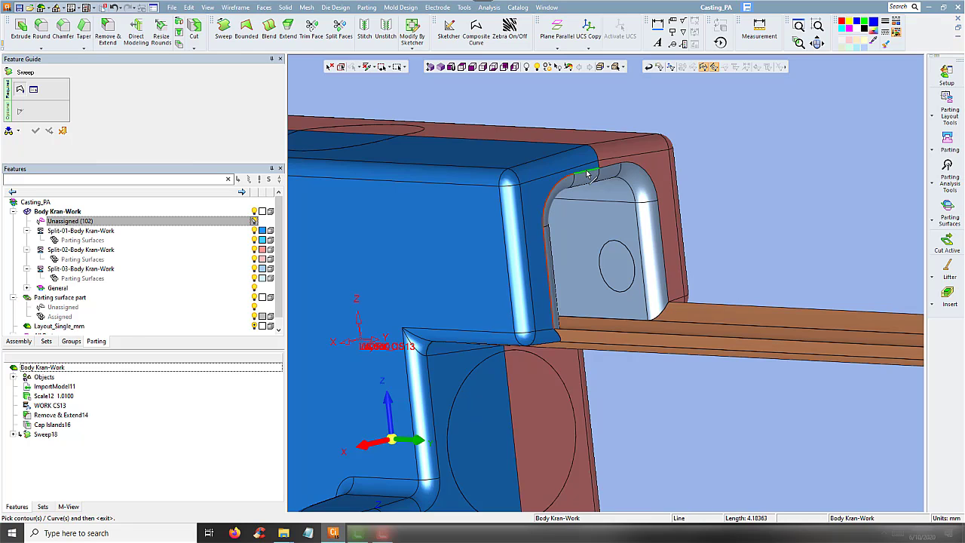
click(587, 174)
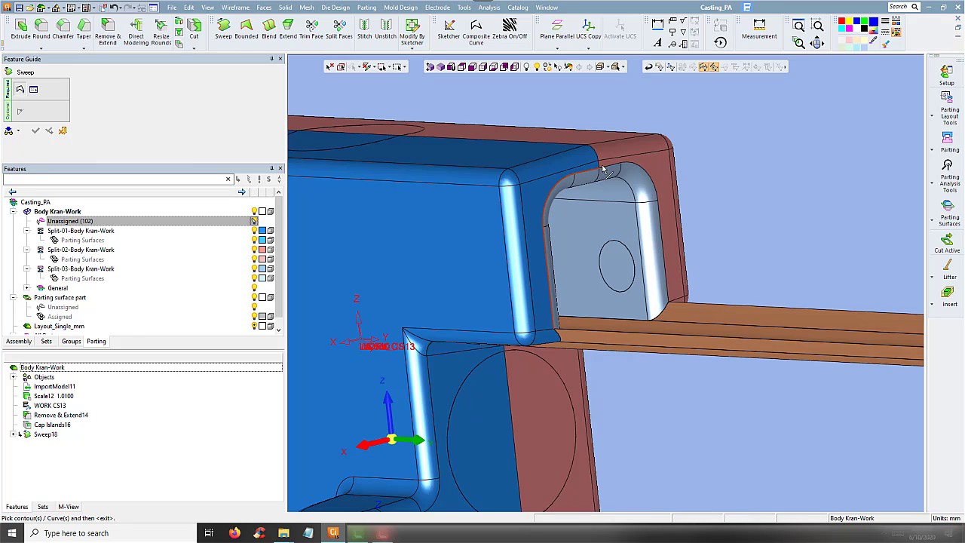
click(644, 174)
middle_click(735, 211)
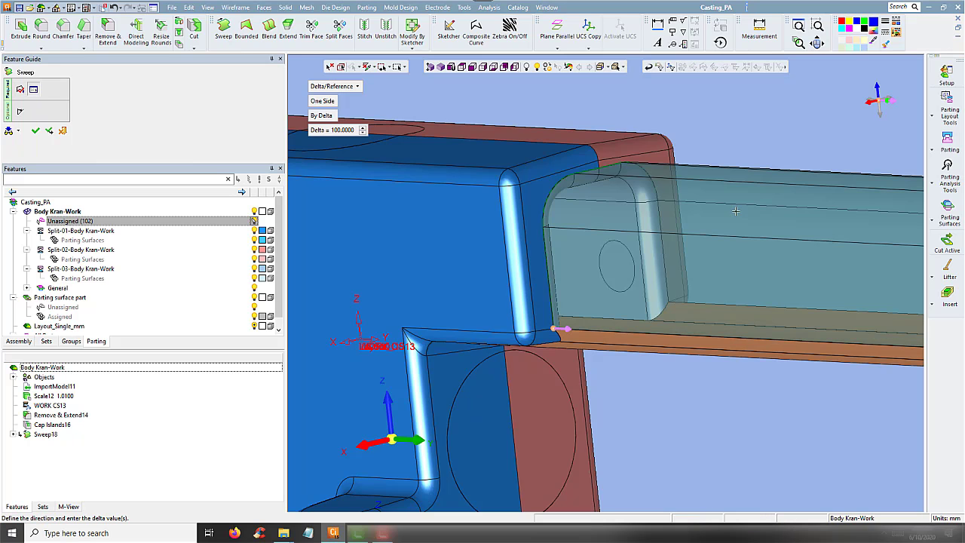
mouse_move(735, 211)
middle_down()
mouse_move(729, 218)
mouse_move(713, 179)
middle_up()
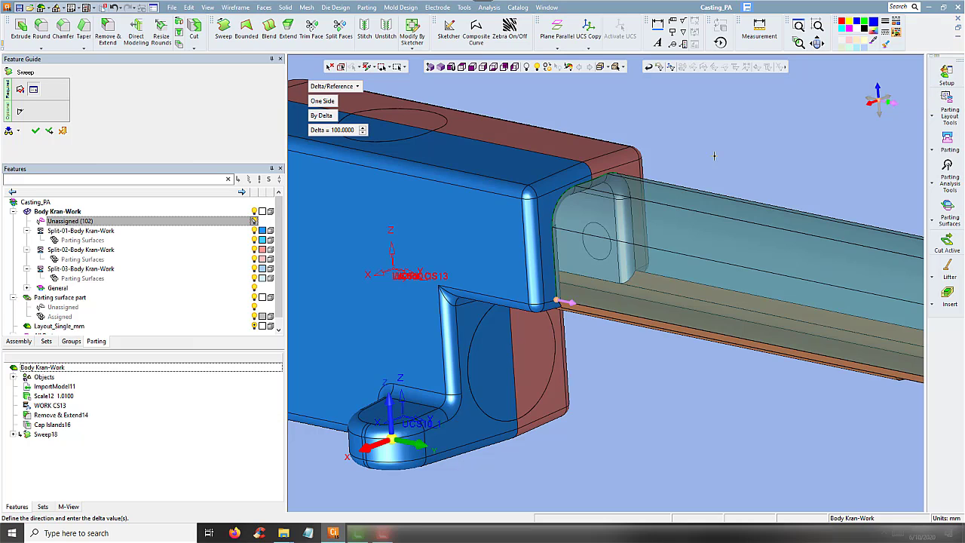
Step: Confirm the sweep to create Sweep19 and zoom out to view the whole part
right_click(714, 155)
click(715, 157)
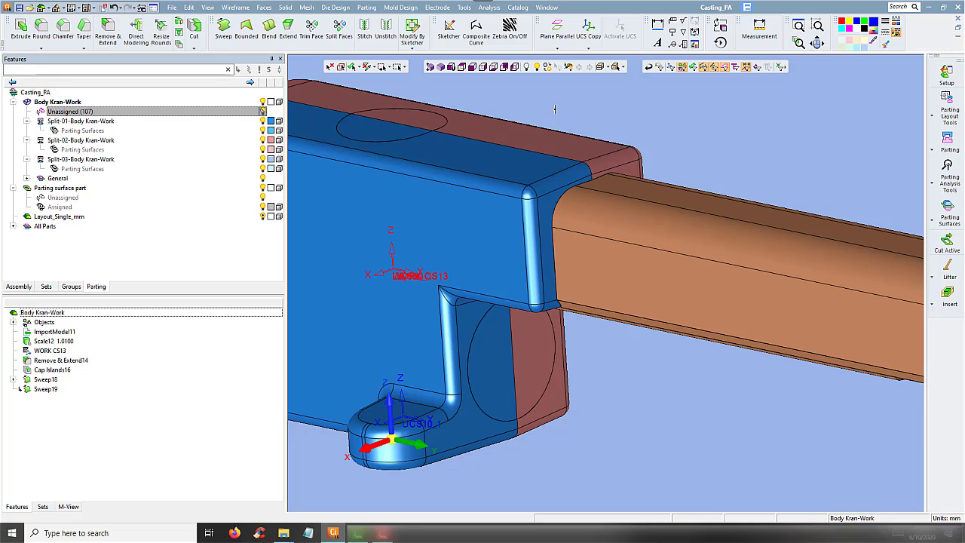
mouse_move(581, 116)
middle_down()
mouse_move(592, 129)
mouse_move(575, 123)
mouse_move(636, 163)
middle_up()
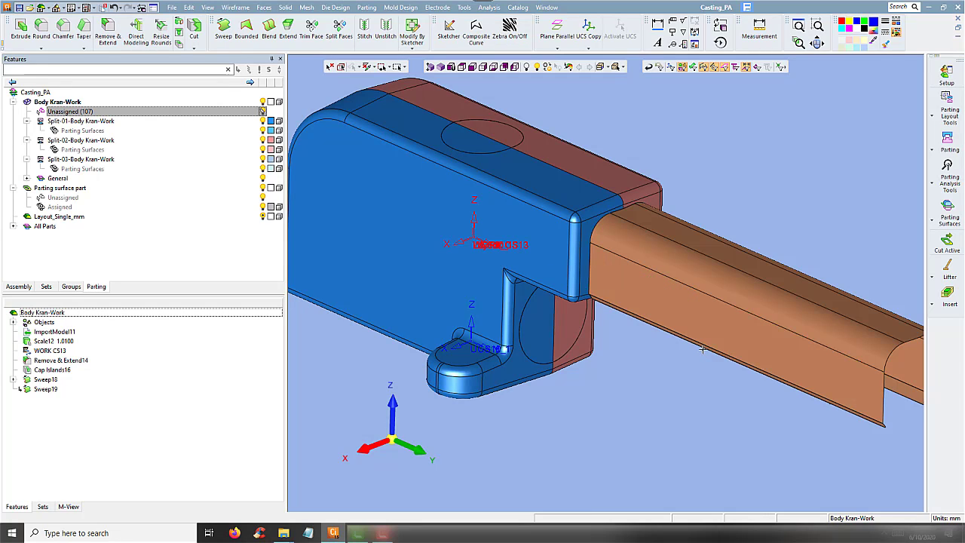
click(949, 149)
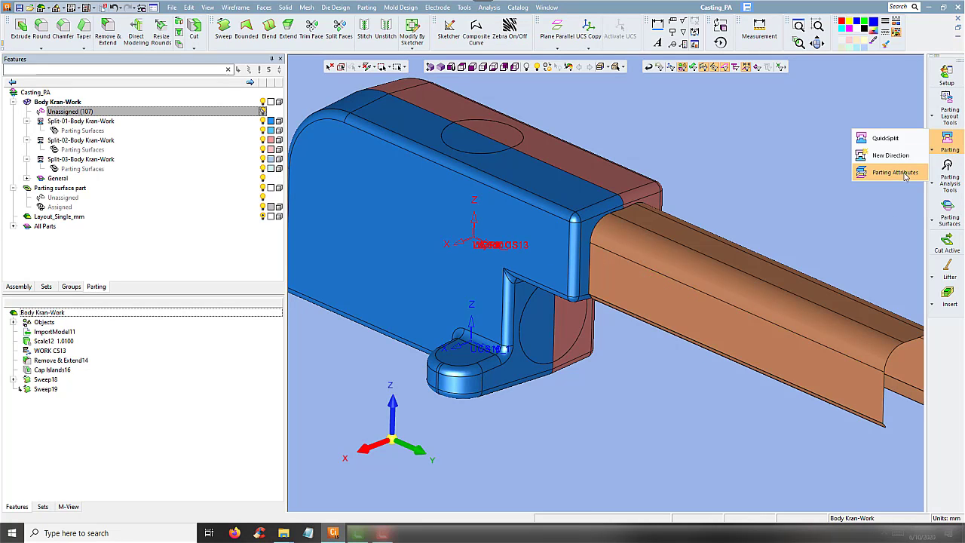
Step: Reopen QuickSplit and orient the view onto the swept side extension
click(886, 138)
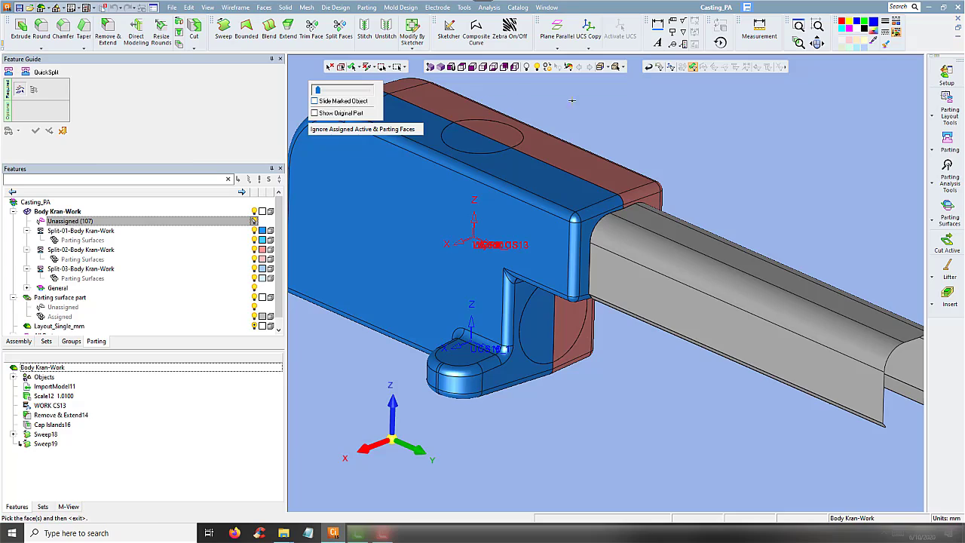
mouse_move(720, 205)
middle_down()
mouse_move(672, 169)
mouse_move(639, 222)
middle_up()
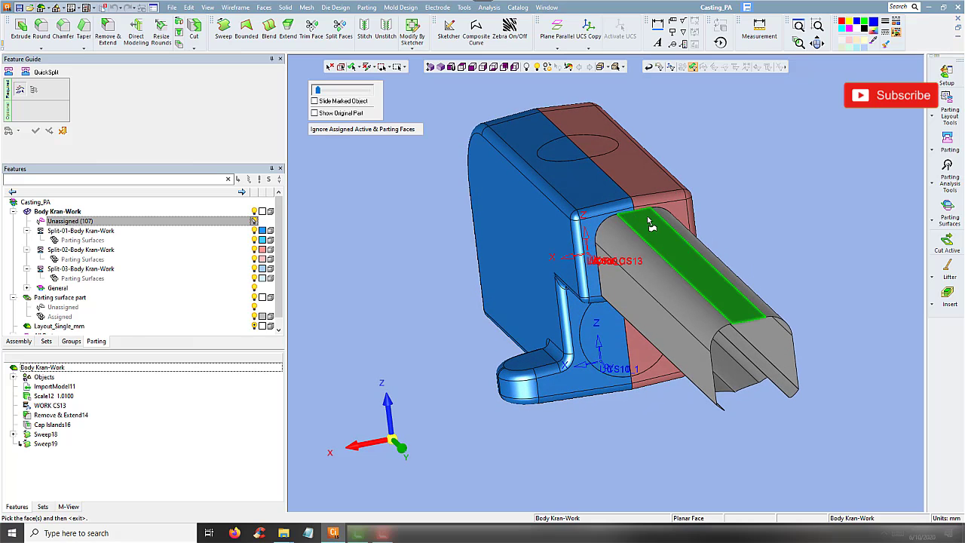
scroll(645, 225, up, 2)
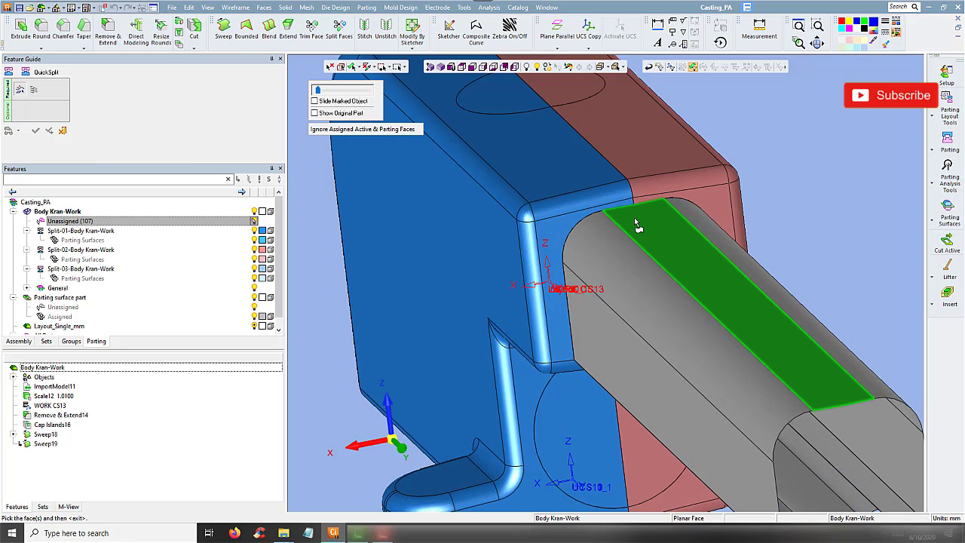
scroll(645, 225, up, 2)
scroll(654, 240, down, 3)
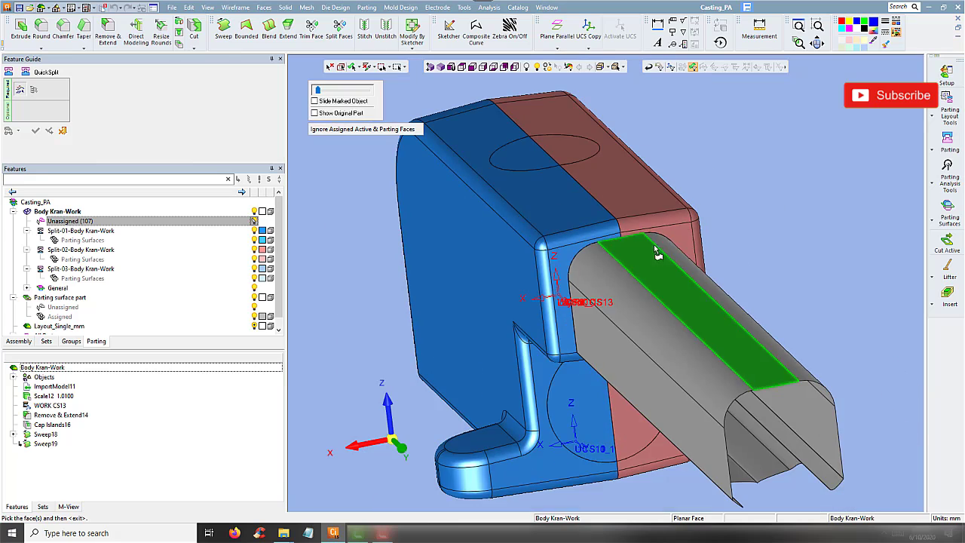
middle_drag(654, 239, 693, 257)
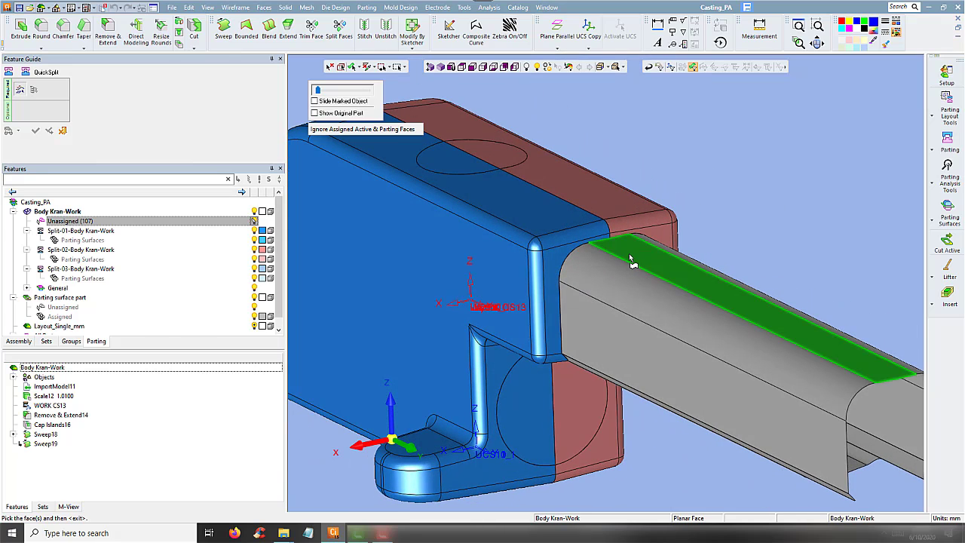
middle_drag(574, 264, 618, 291)
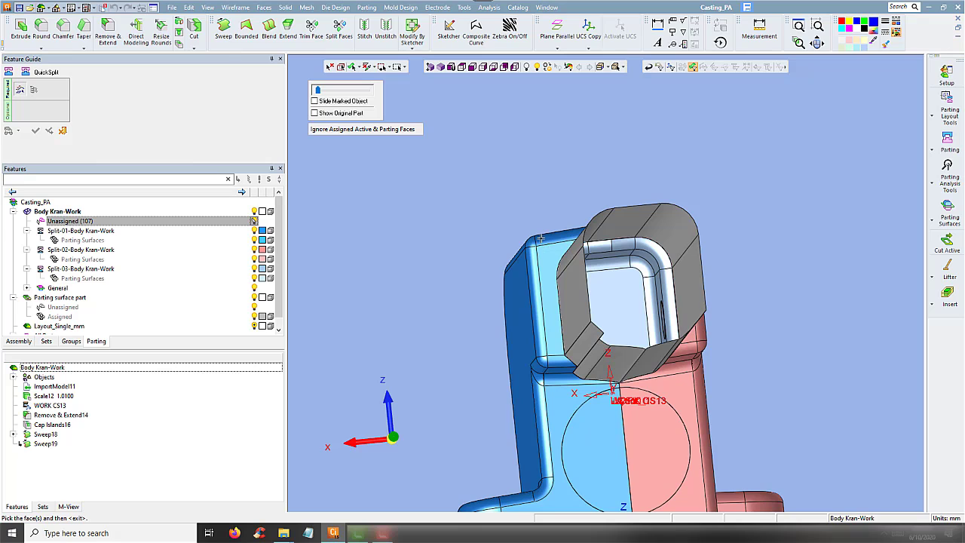
middle_drag(554, 255, 553, 261)
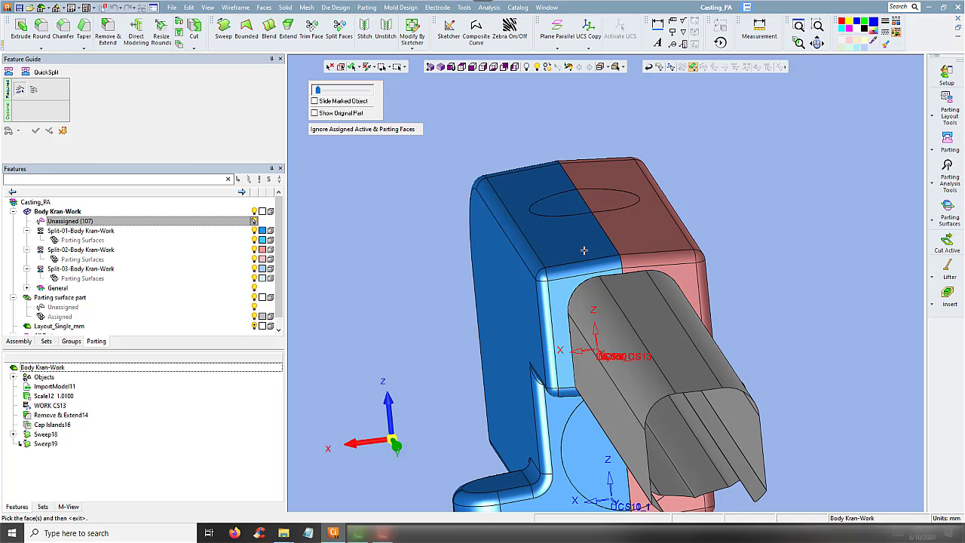
middle_drag(653, 249, 711, 205)
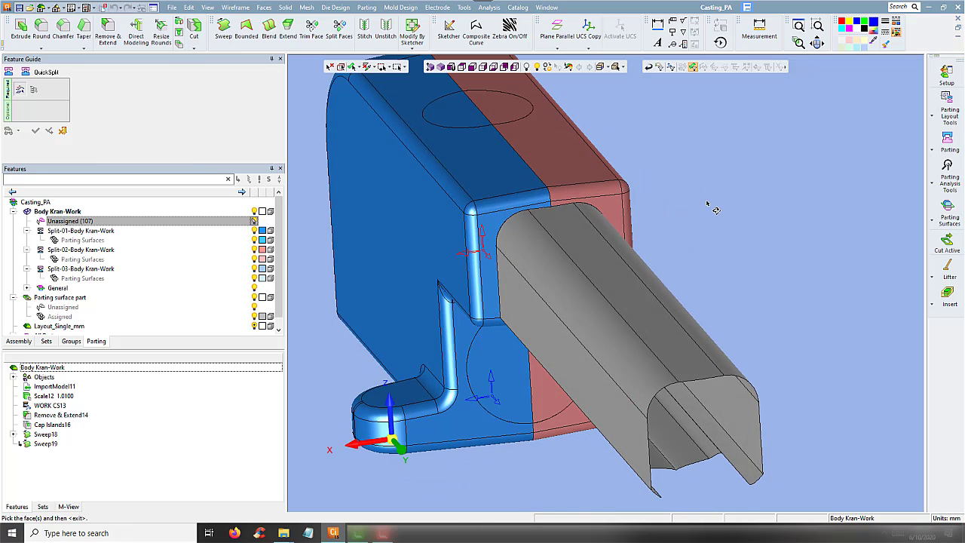
Step: Pick the side extension's rounded, side, flat and narrow faces
click(555, 215)
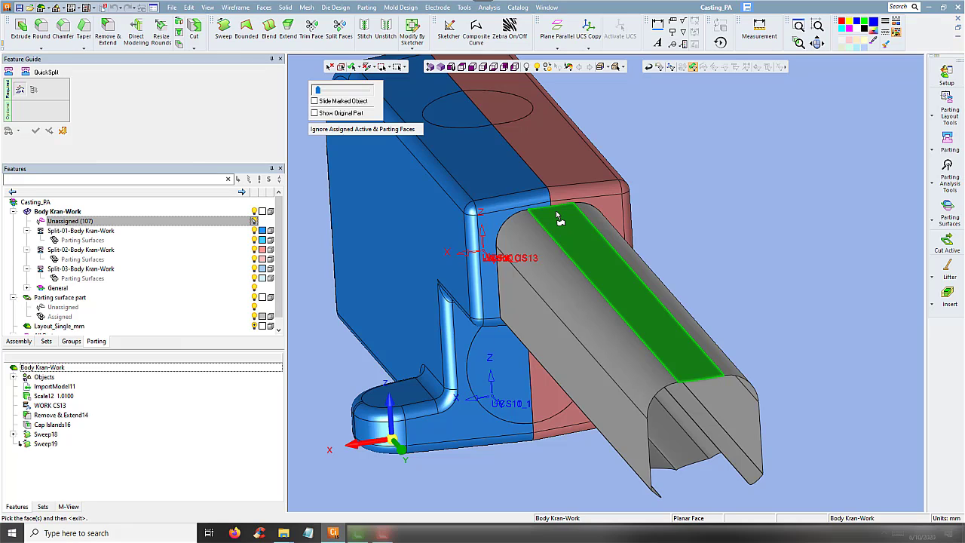
click(541, 260)
click(573, 328)
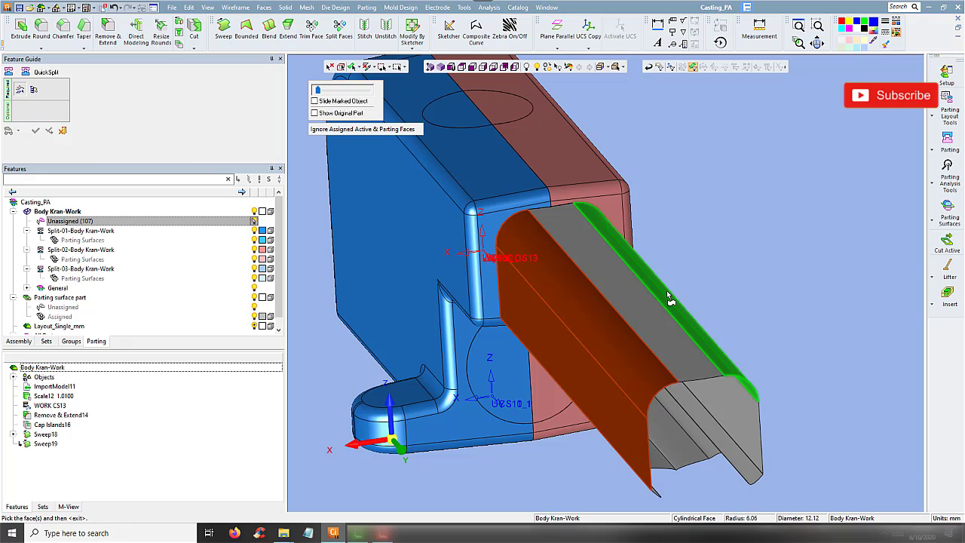
mouse_move(669, 298)
middle_down()
mouse_move(675, 325)
mouse_move(681, 286)
middle_up()
click(700, 345)
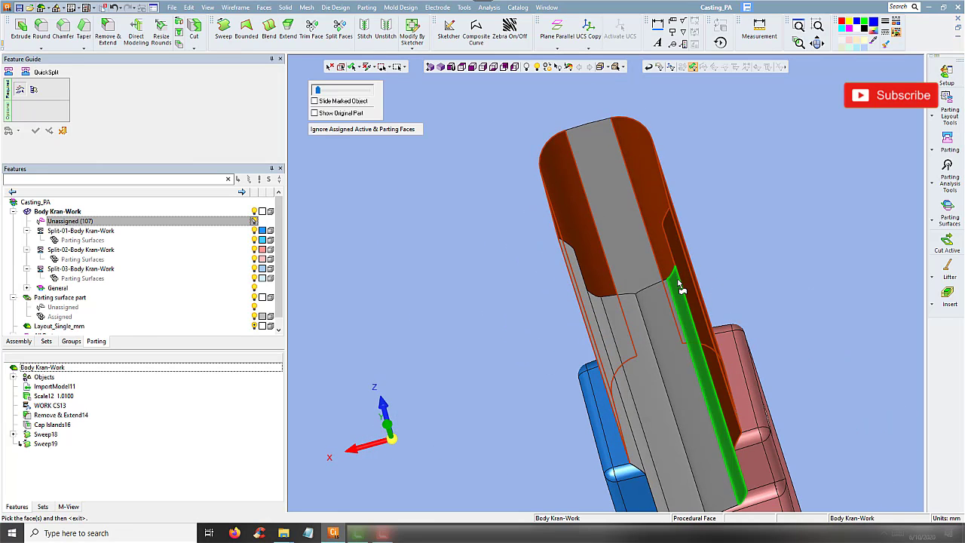
click(681, 286)
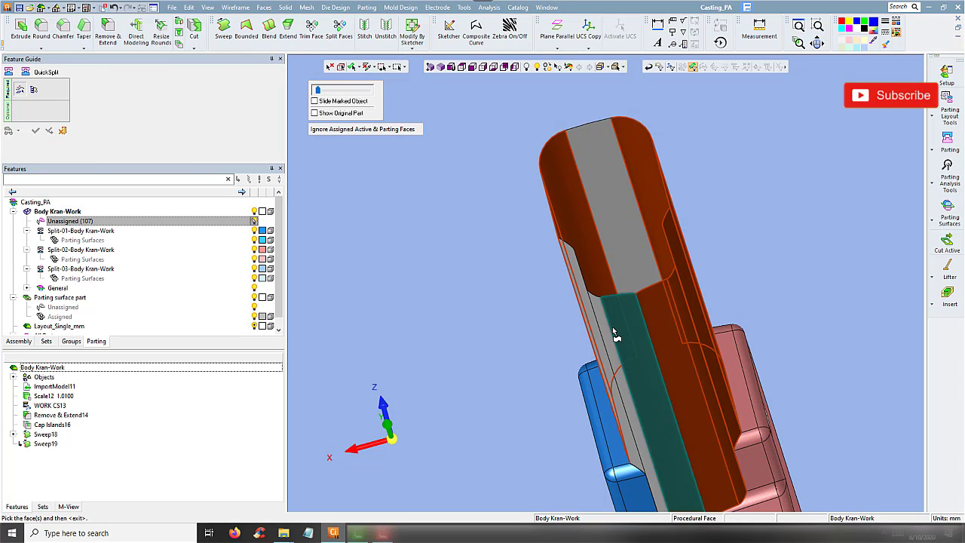
mouse_move(573, 301)
middle_down()
mouse_move(773, 311)
mouse_move(765, 308)
mouse_move(768, 319)
mouse_move(735, 293)
middle_up()
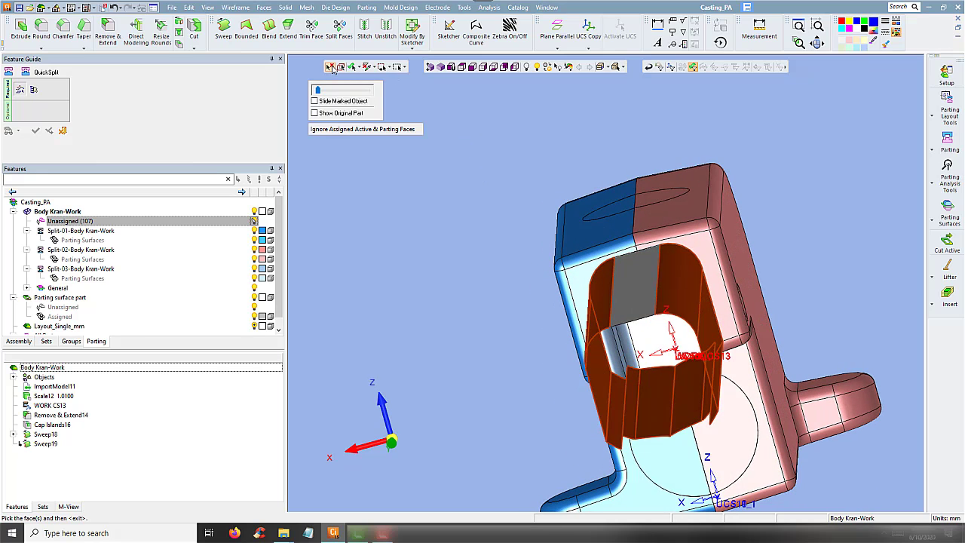
Step: Clear the picks, reselect the extension's rounded top, flat side and narrow faces, and accept them as one group
click(332, 68)
middle_drag(483, 189, 542, 278)
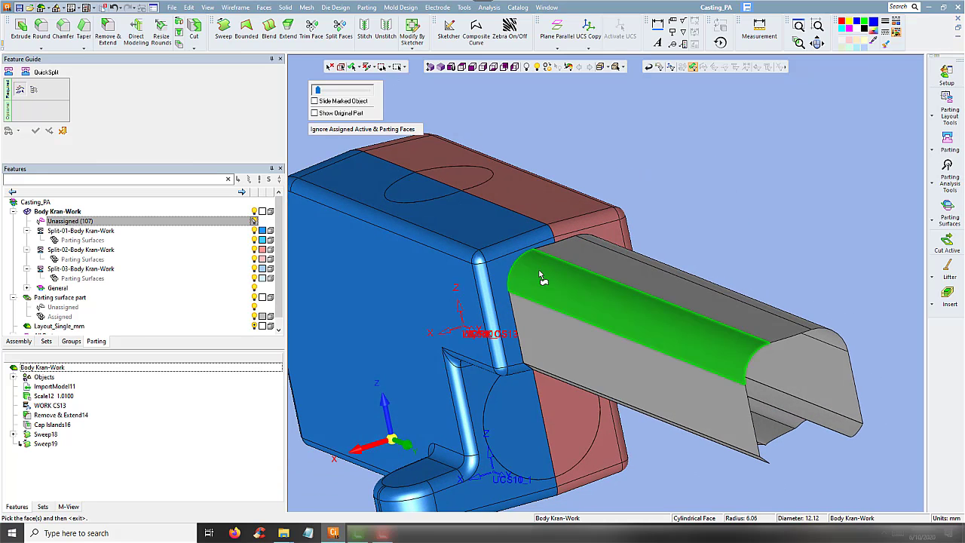
click(541, 277)
middle_drag(556, 335, 635, 360)
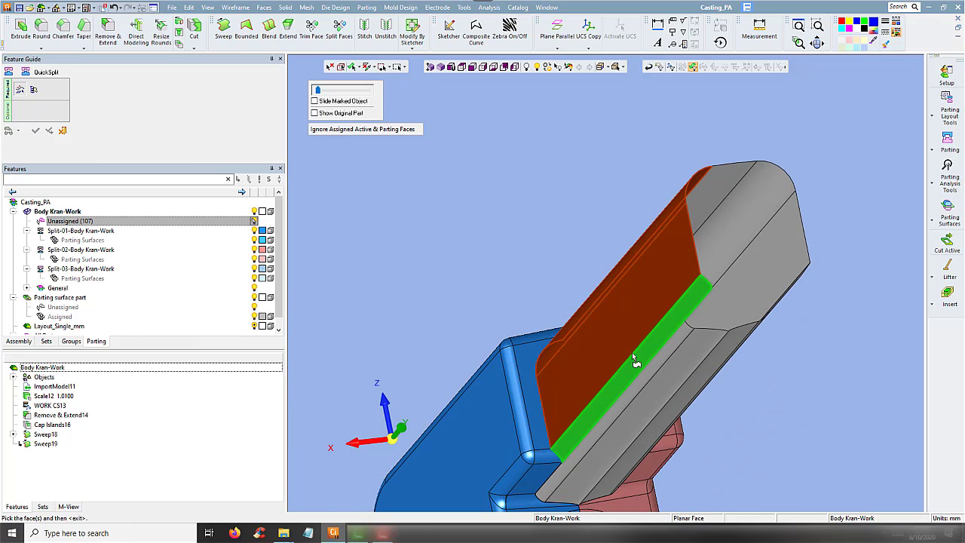
click(634, 359)
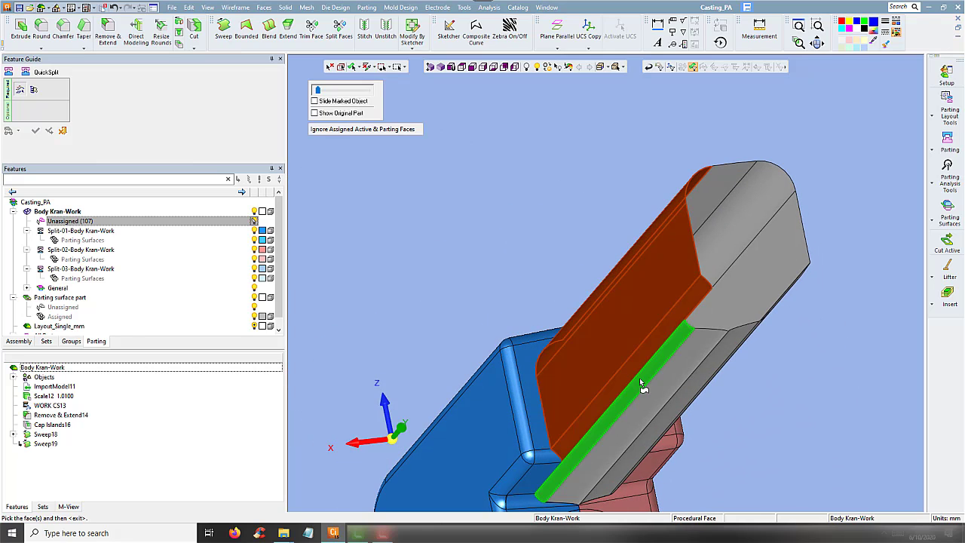
click(641, 383)
click(653, 390)
middle_click(490, 193)
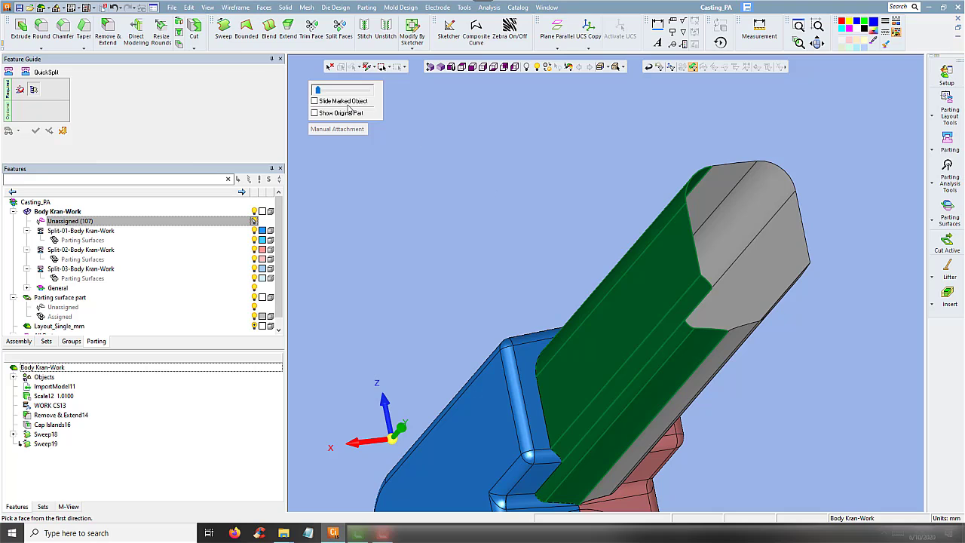
Step: Set blue as first direction and the opposite face as second, applying to cut unassigned faces to 101
drag(317, 90, 336, 90)
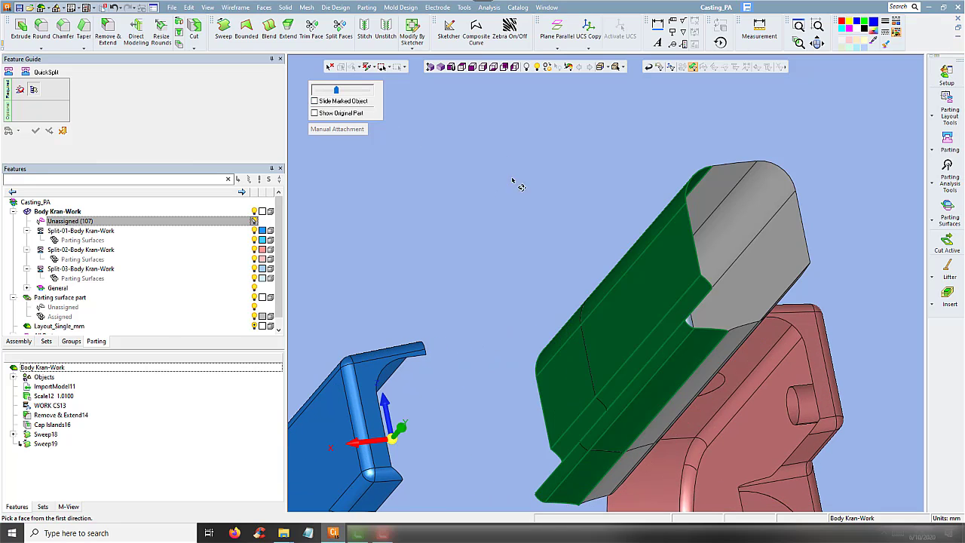
mouse_move(520, 188)
middle_down()
mouse_move(487, 189)
mouse_move(492, 201)
middle_up()
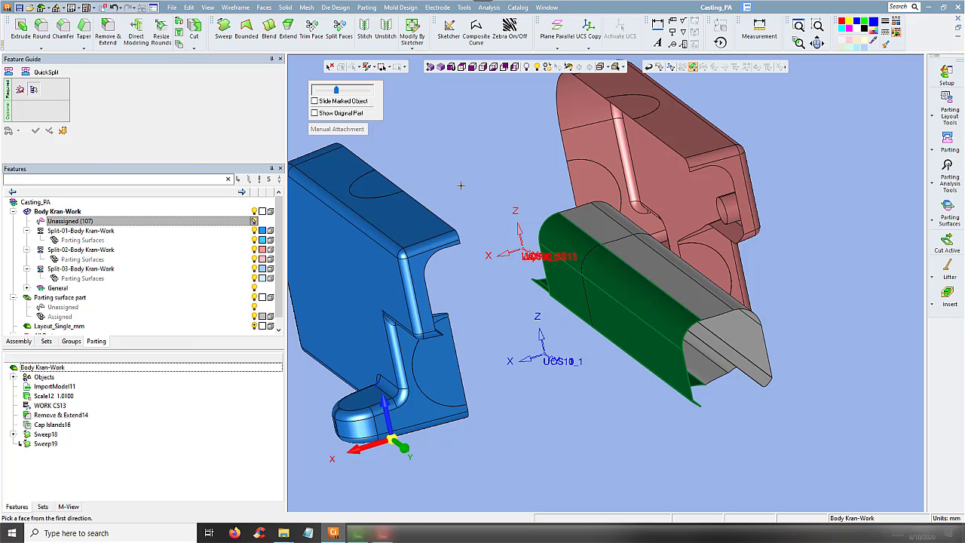
click(451, 219)
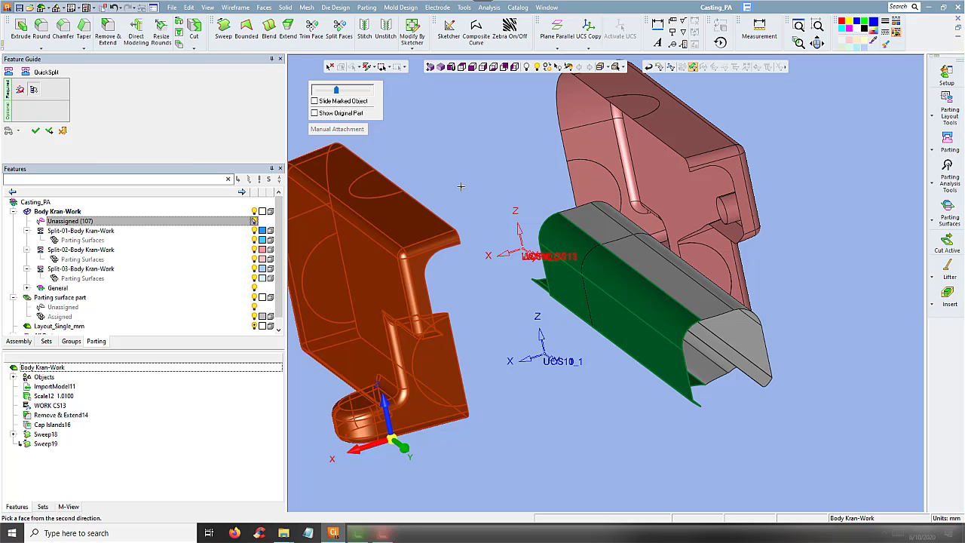
mouse_move(460, 186)
middle_down()
mouse_move(629, 192)
mouse_move(669, 211)
mouse_move(654, 211)
middle_up()
middle_drag(546, 177, 458, 170)
click(457, 170)
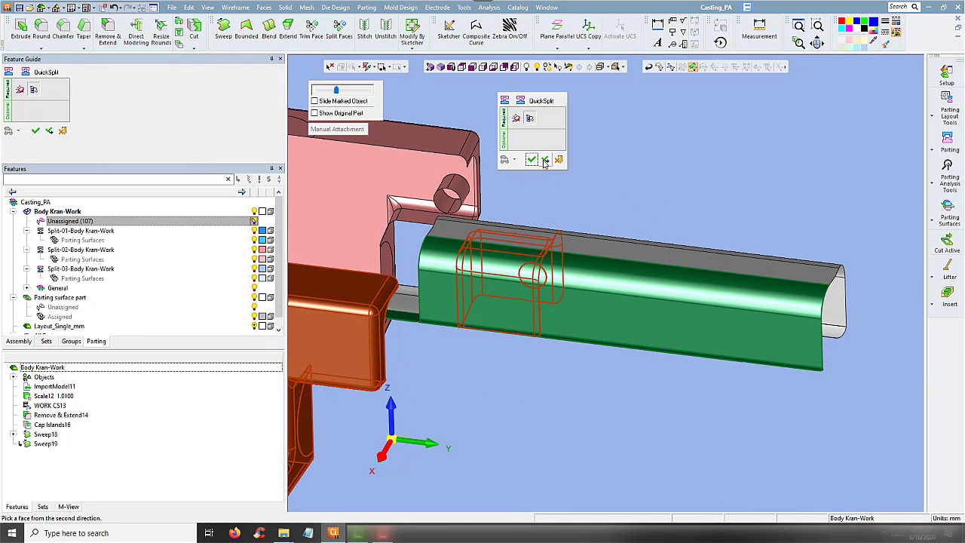
click(545, 161)
middle_drag(545, 163, 451, 141)
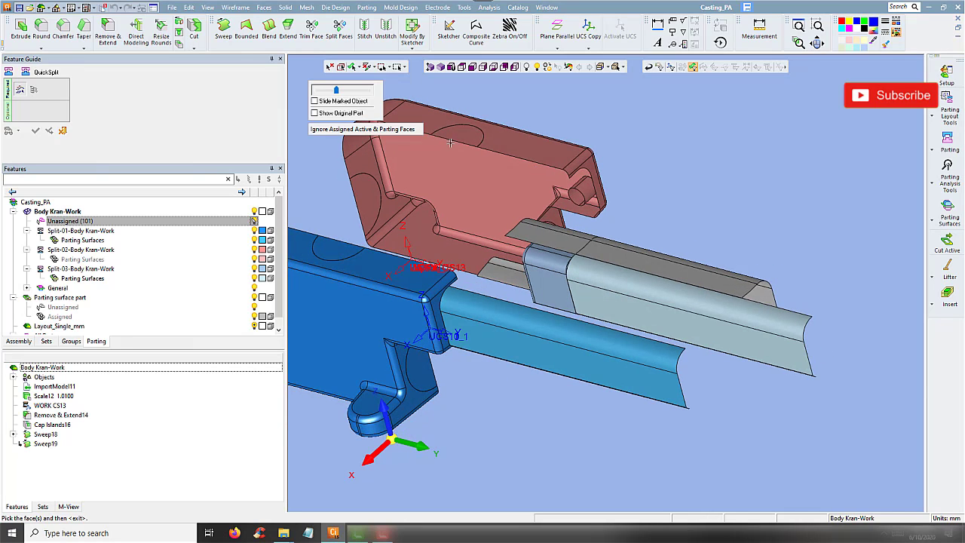
mouse_move(337, 90)
mouse_down()
mouse_move(324, 92)
mouse_move(341, 93)
mouse_up()
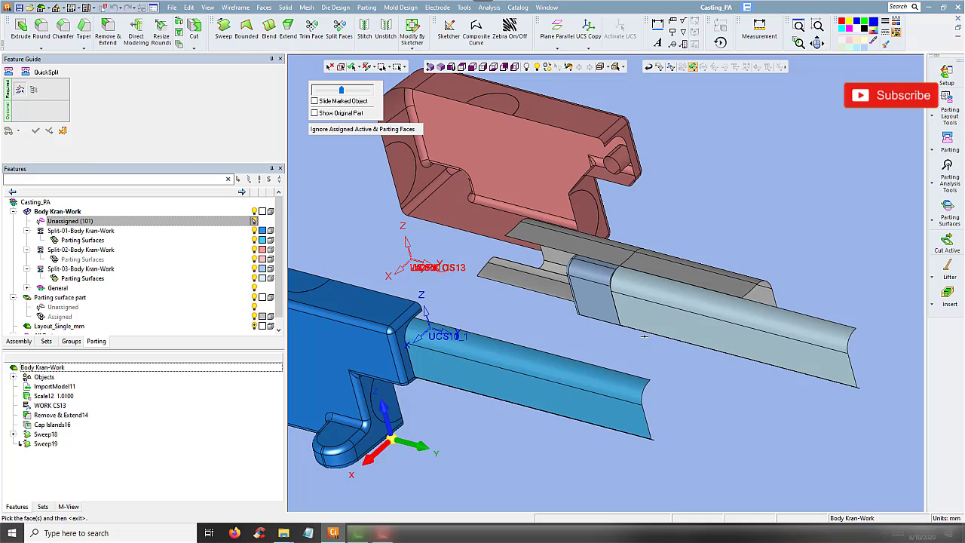
right_drag(660, 359, 665, 370)
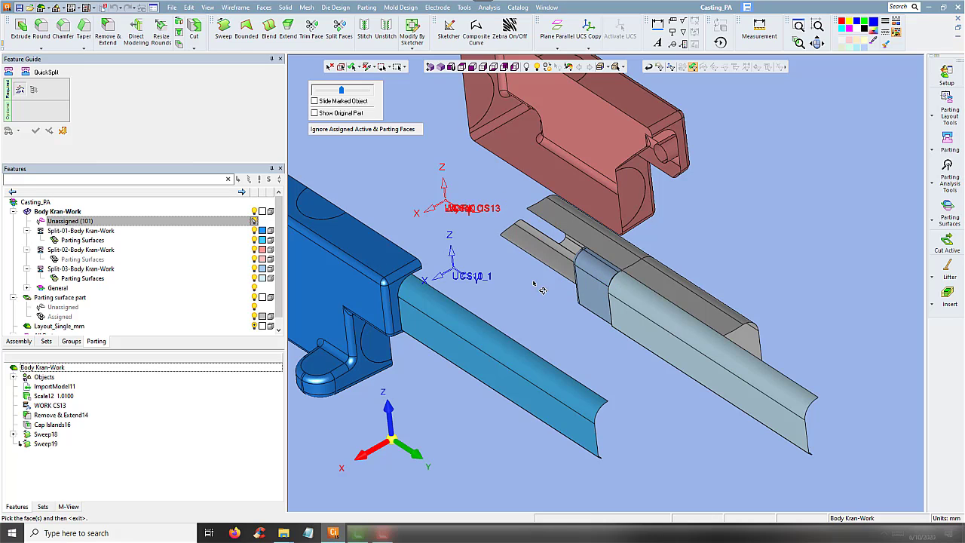
scroll(534, 286, up, 2)
Step: Box-select the remaining extension faces and split them between the red half and the end face, leaving 95 unassigned
drag(478, 190, 532, 249)
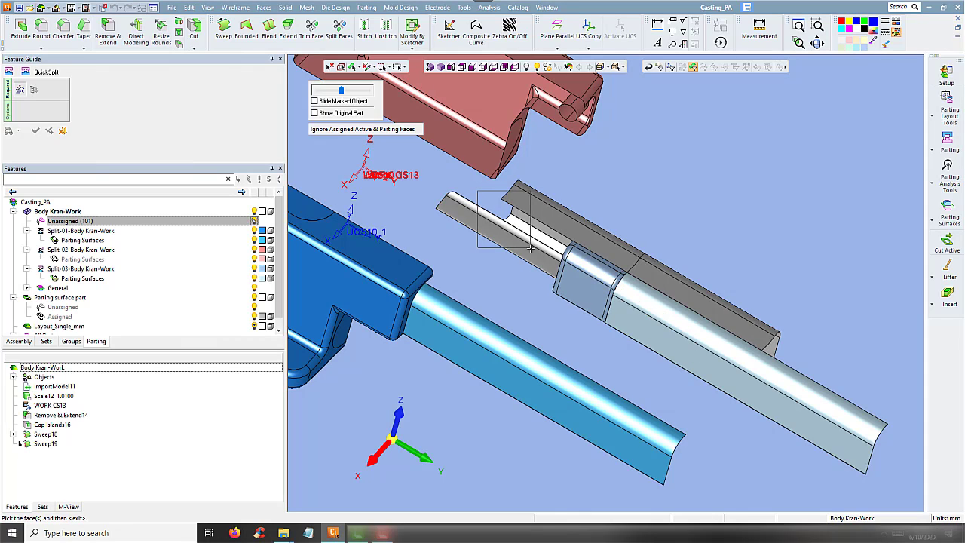
middle_drag(685, 193, 534, 220)
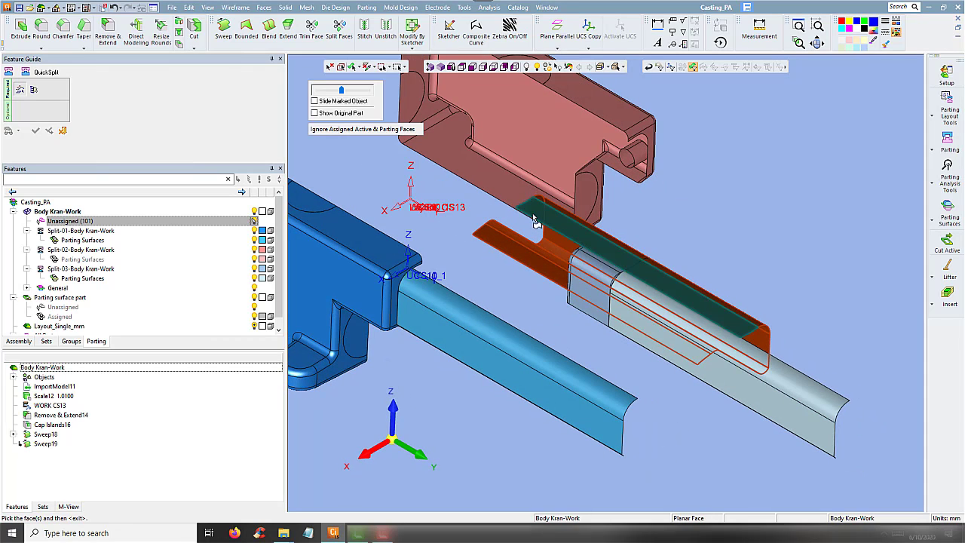
middle_click(678, 218)
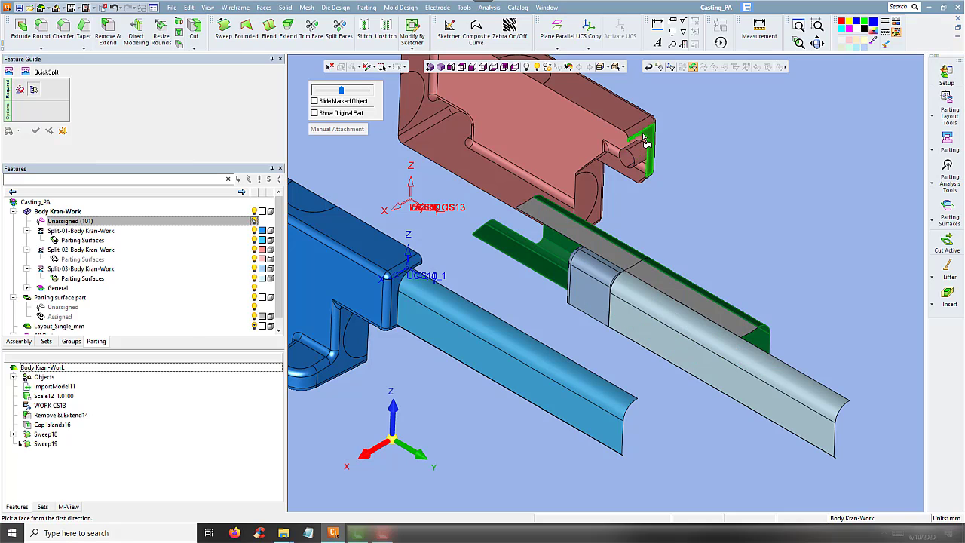
click(645, 142)
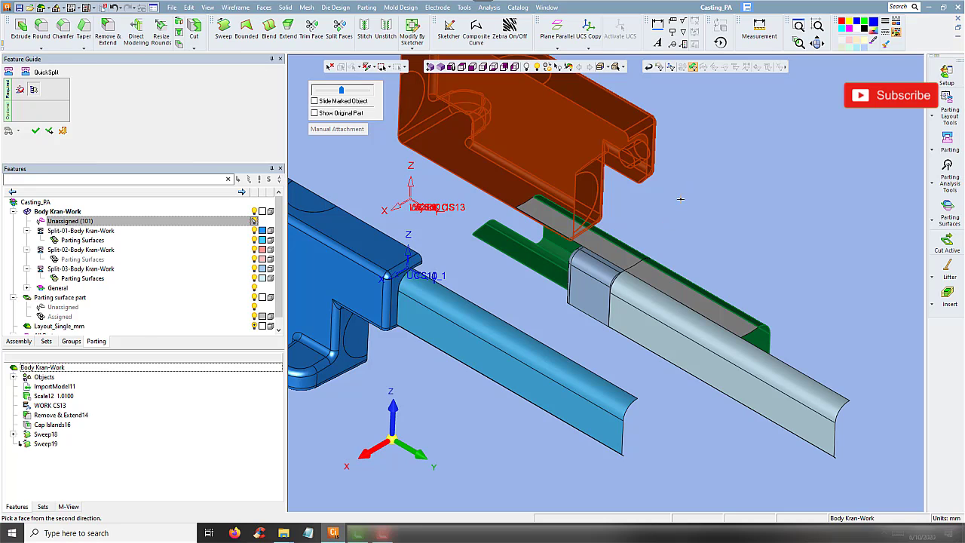
click(602, 280)
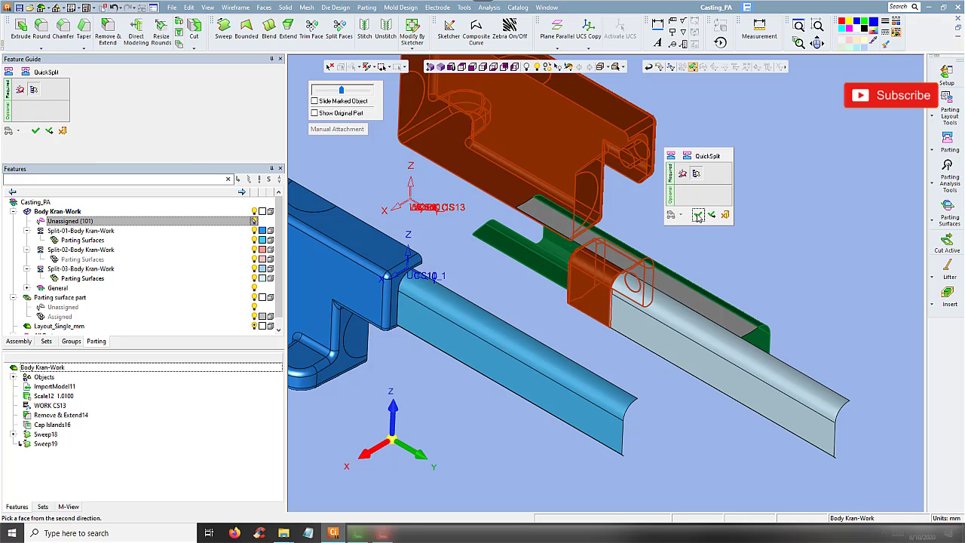
click(698, 216)
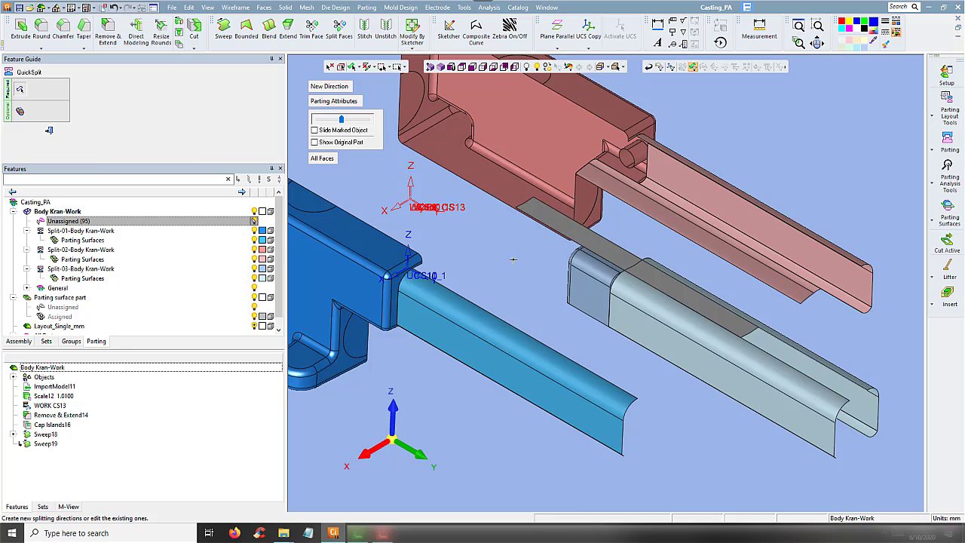
middle_drag(589, 211, 452, 174)
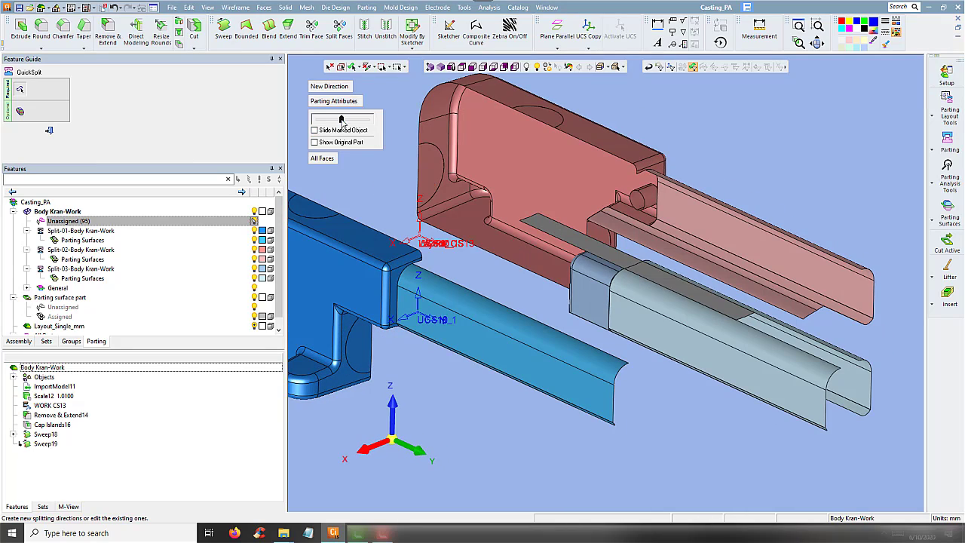
drag(341, 120, 316, 120)
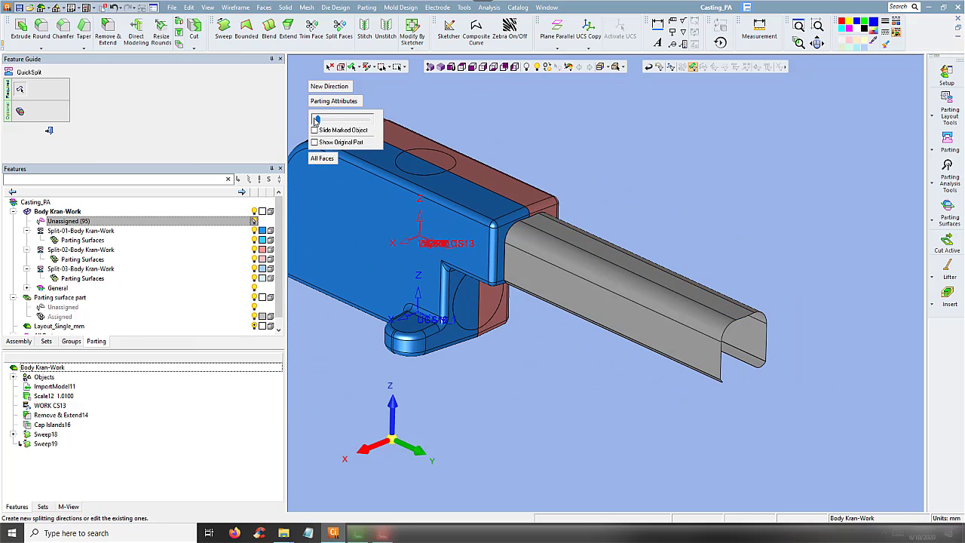
Step: Close the Quick Split tool
click(50, 132)
scroll(562, 234, up, 3)
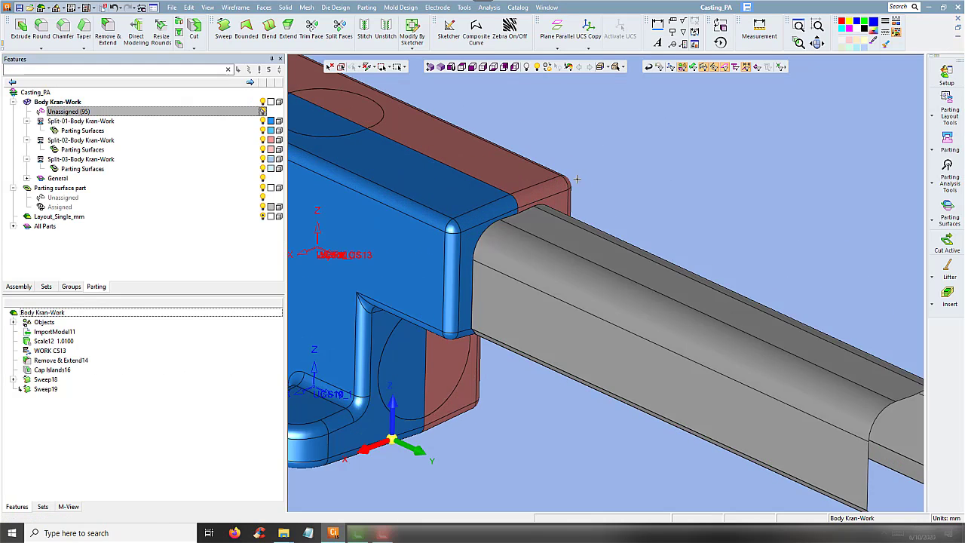
scroll(571, 201, up, 1)
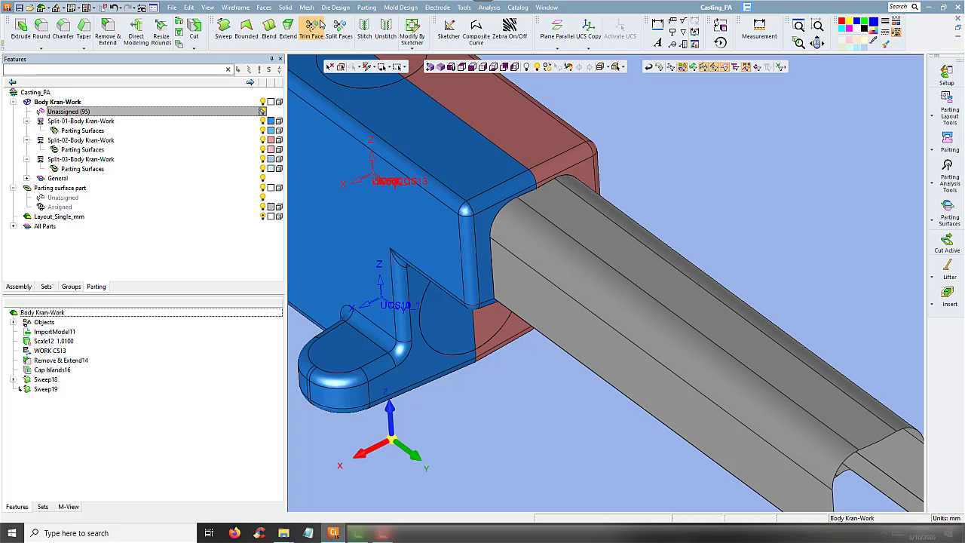
Step: Preview a split of the extension's top face at the blue-half junction, then cancel without splitting
click(264, 7)
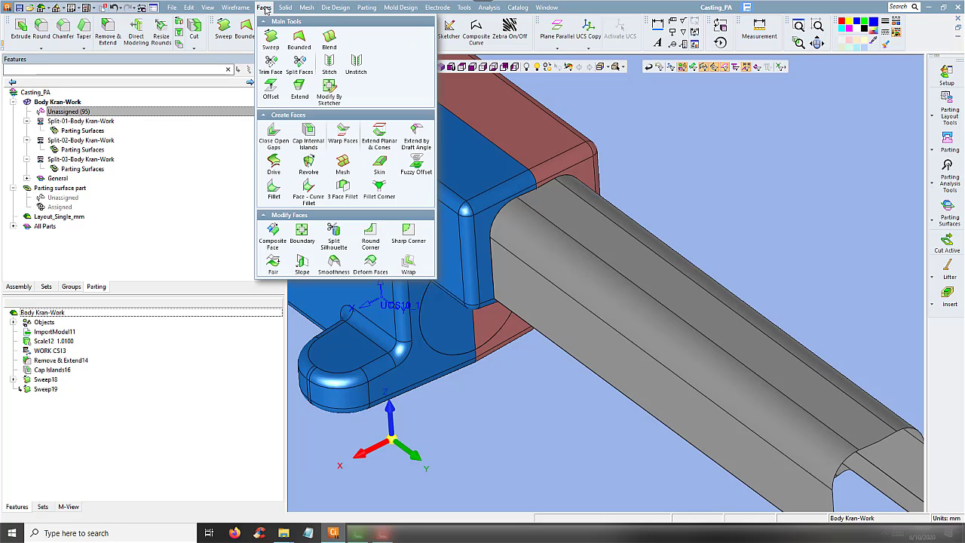
click(309, 70)
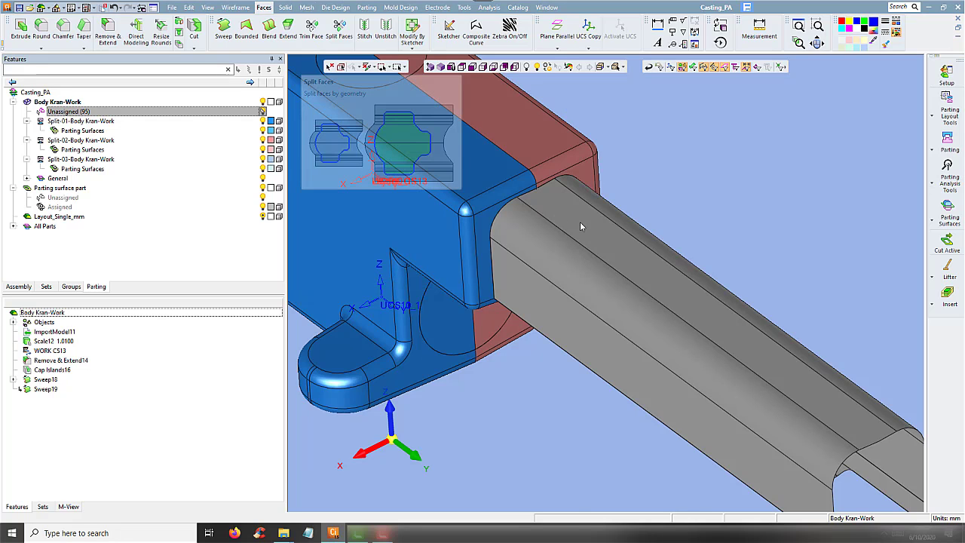
click(580, 222)
middle_click(653, 177)
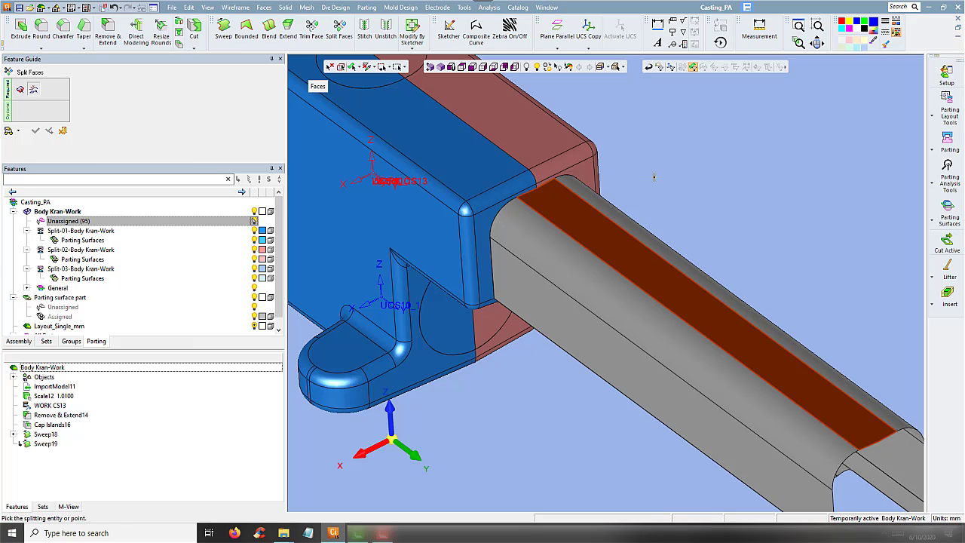
scroll(569, 193, up, 2)
scroll(570, 194, up, 1)
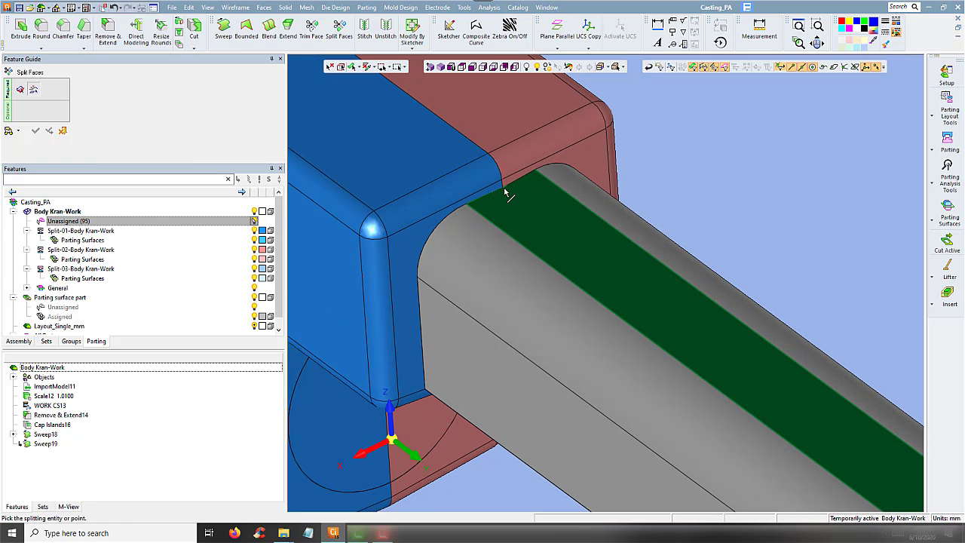
click(507, 193)
scroll(645, 176, down, 1)
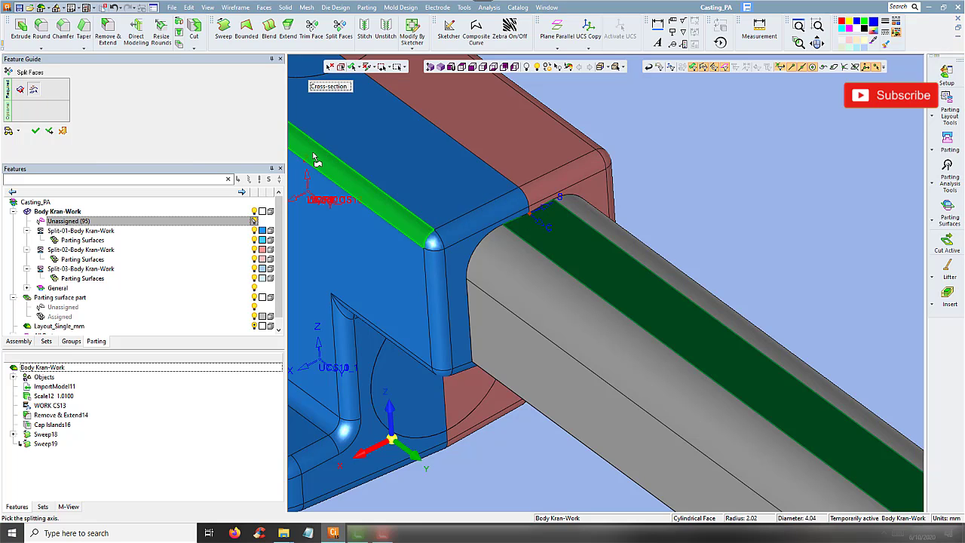
click(9, 130)
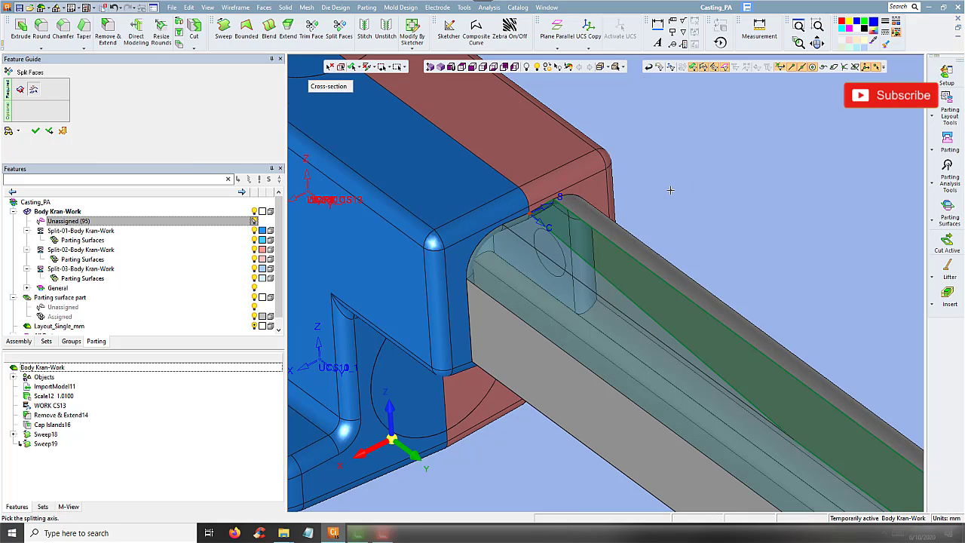
mouse_move(648, 196)
middle_down()
mouse_move(677, 241)
mouse_move(669, 207)
mouse_move(685, 209)
mouse_move(661, 209)
mouse_move(657, 198)
mouse_move(666, 204)
middle_up()
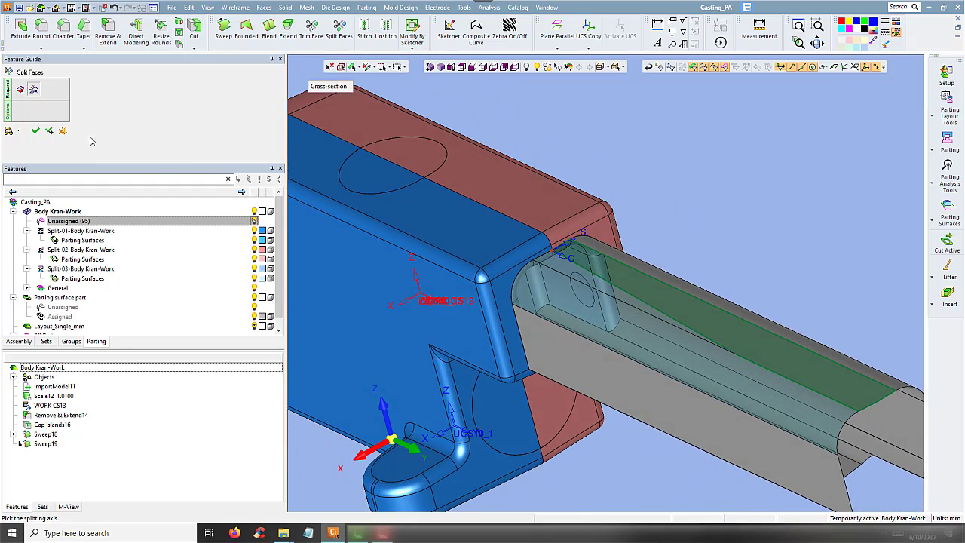
click(64, 131)
mouse_move(588, 173)
middle_down()
mouse_move(595, 168)
mouse_move(616, 212)
mouse_move(625, 199)
mouse_move(577, 231)
middle_up()
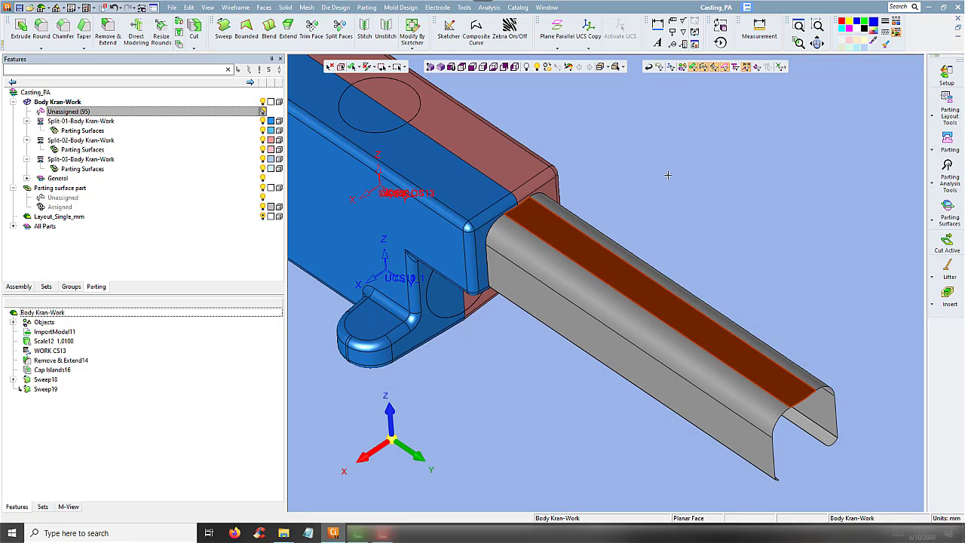
Step: Draw Line20 from one tube corner to the far tube corner
click(246, 8)
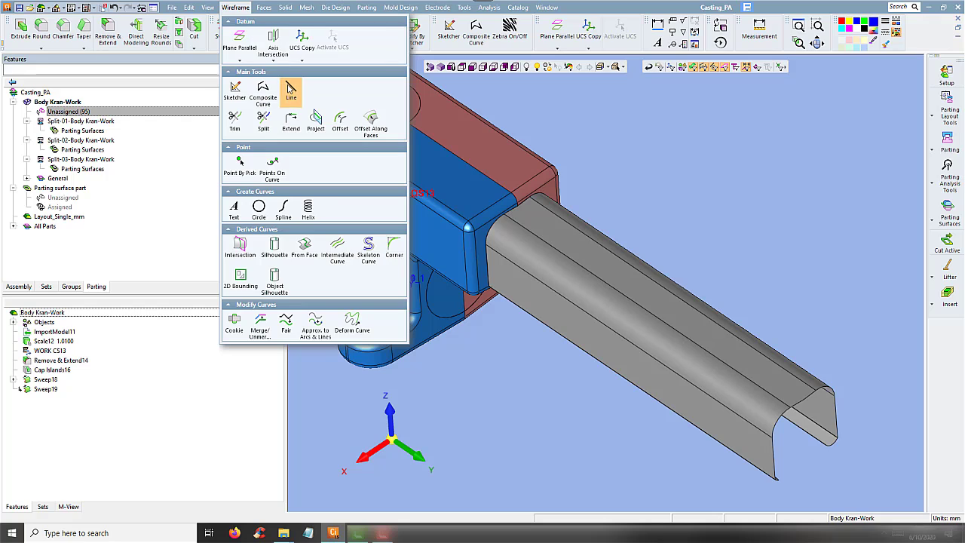
click(291, 89)
scroll(515, 212, up, 2)
scroll(515, 212, up, 2)
click(515, 211)
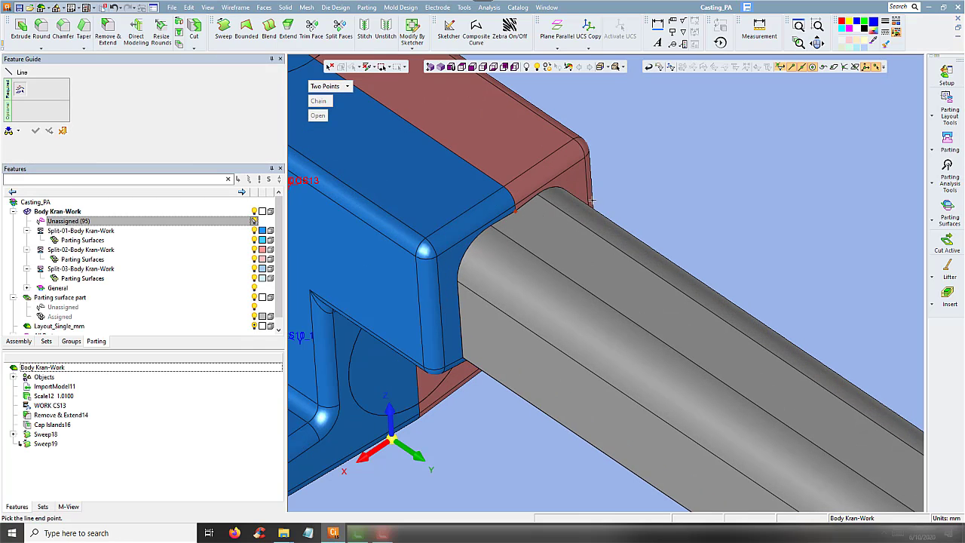
scroll(675, 238, down, 8)
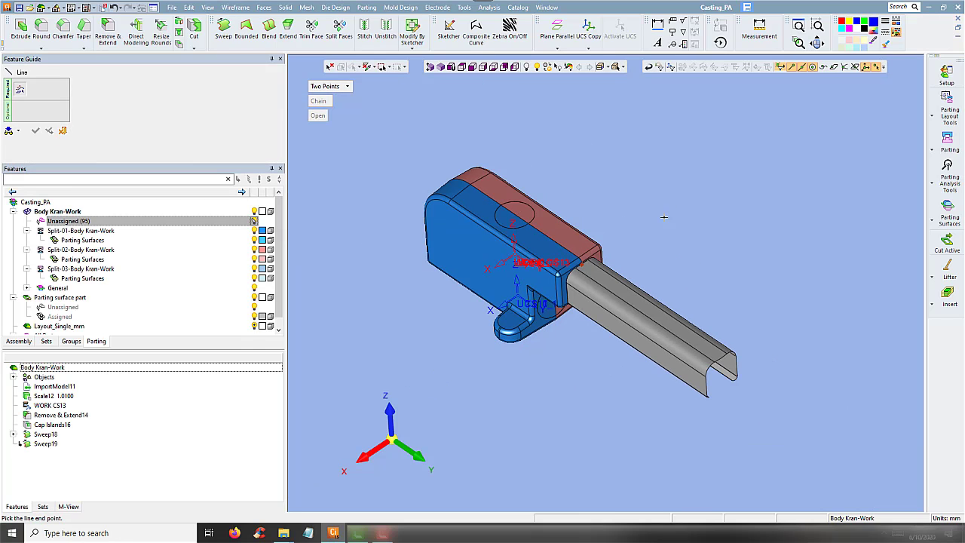
click(728, 360)
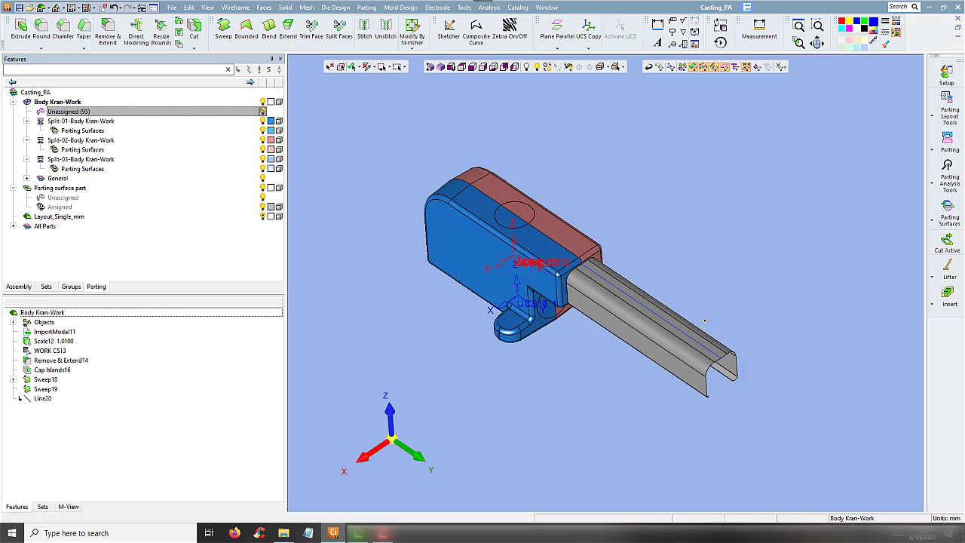
scroll(632, 295, up, 3)
mouse_move(631, 295)
middle_down()
mouse_move(669, 276)
mouse_move(649, 276)
mouse_move(686, 282)
middle_up()
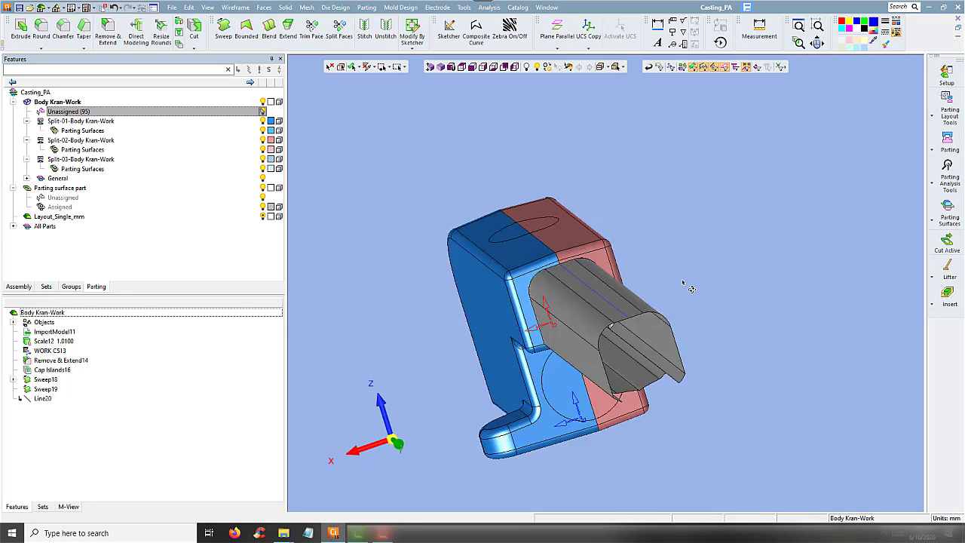
scroll(697, 308, up, 3)
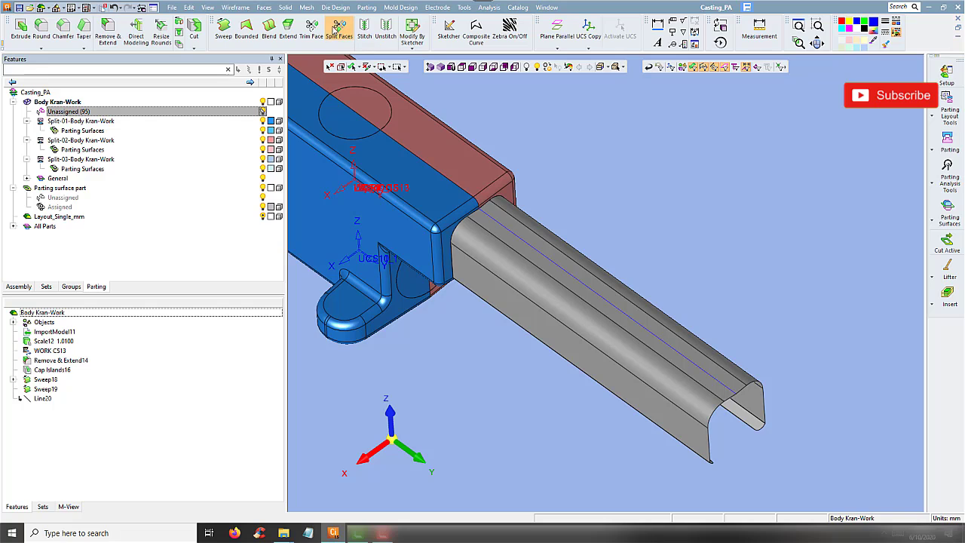
Step: Split the tube's top face along Line20, creating Split21
click(338, 30)
click(511, 223)
middle_click(566, 184)
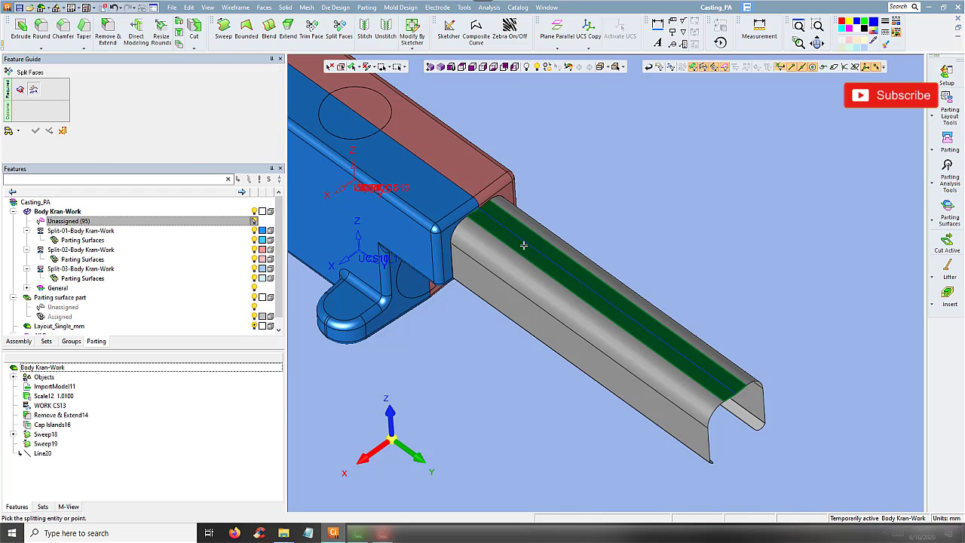
middle_click(592, 189)
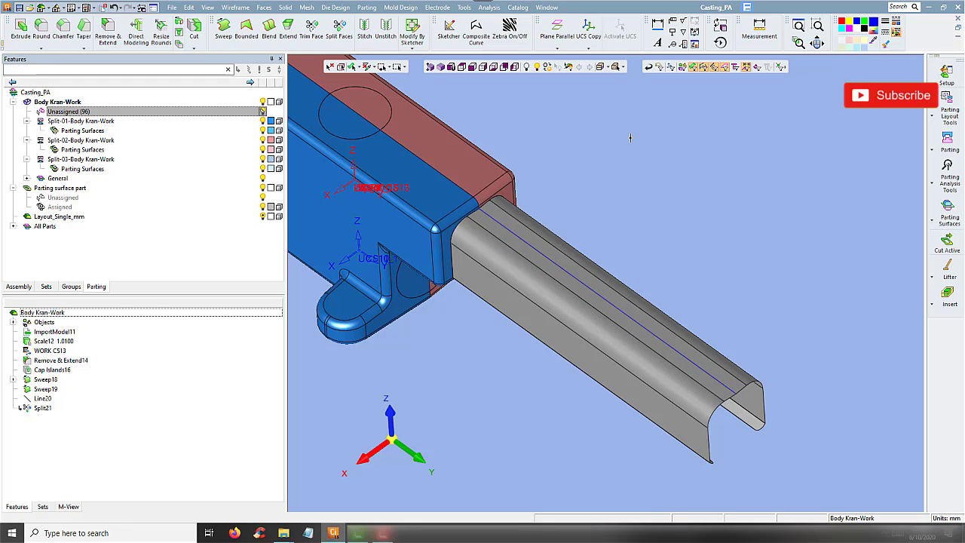
Step: Start a Quick Split and set it to ignore assigned active and parting faces
click(948, 142)
click(886, 135)
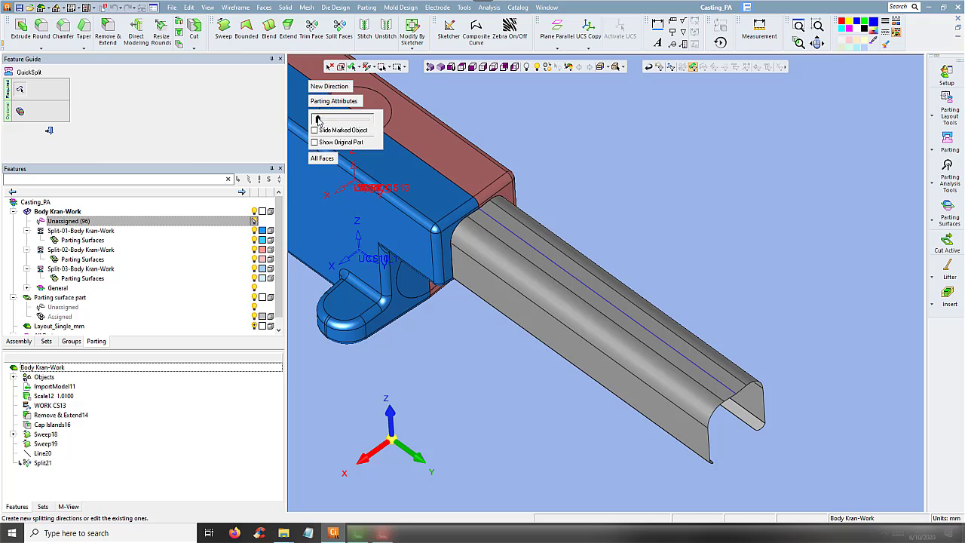
drag(317, 120, 331, 120)
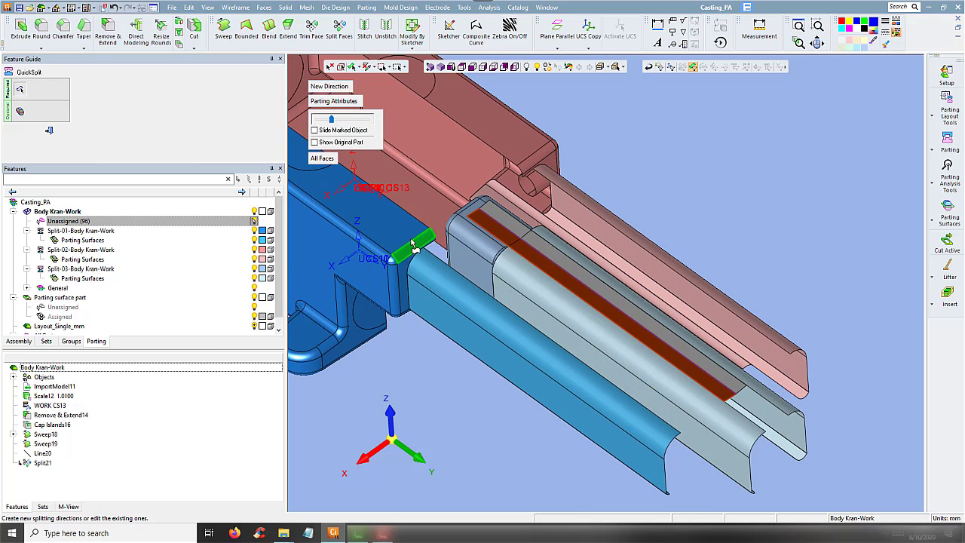
middle_click(393, 245)
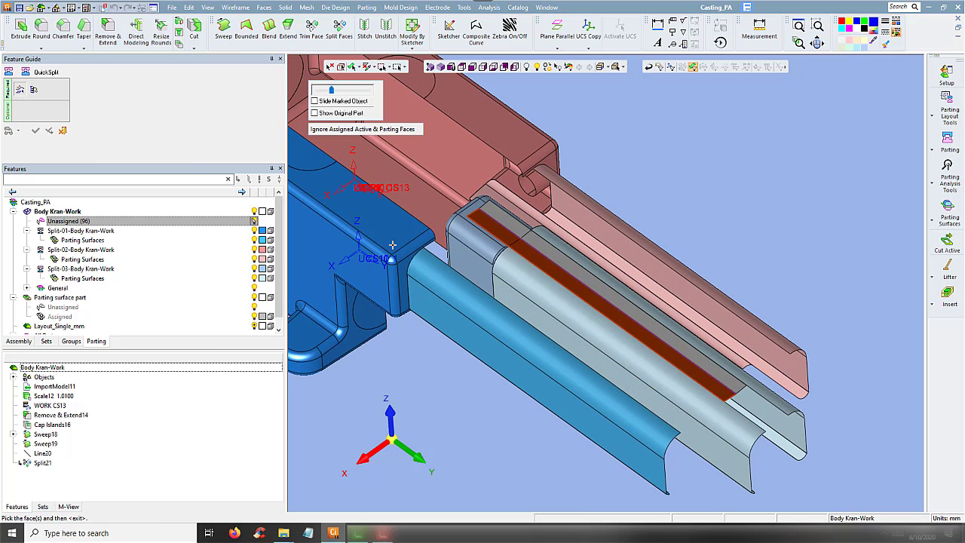
click(370, 132)
click(371, 130)
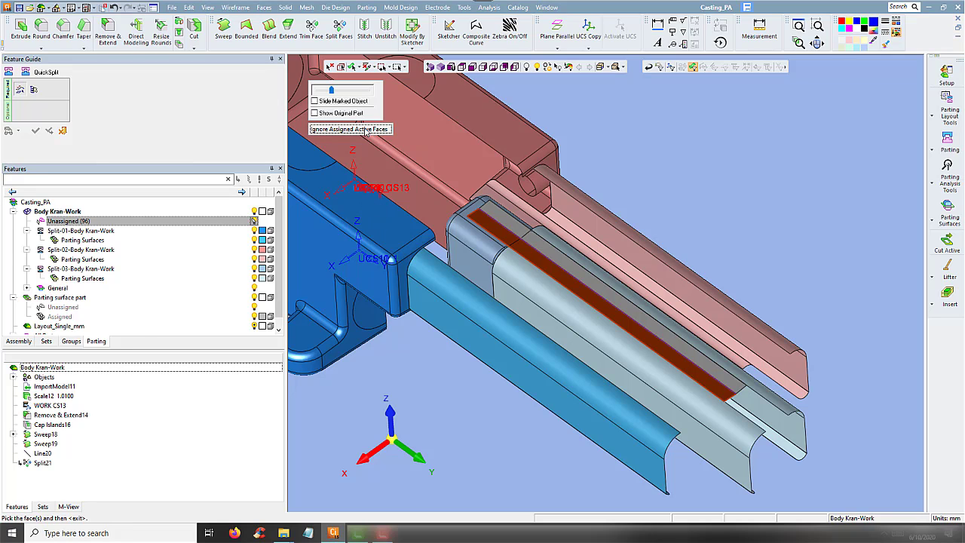
click(366, 131)
Step: Assign one split tube strip to the blue half and the other to the red half
middle_click(581, 169)
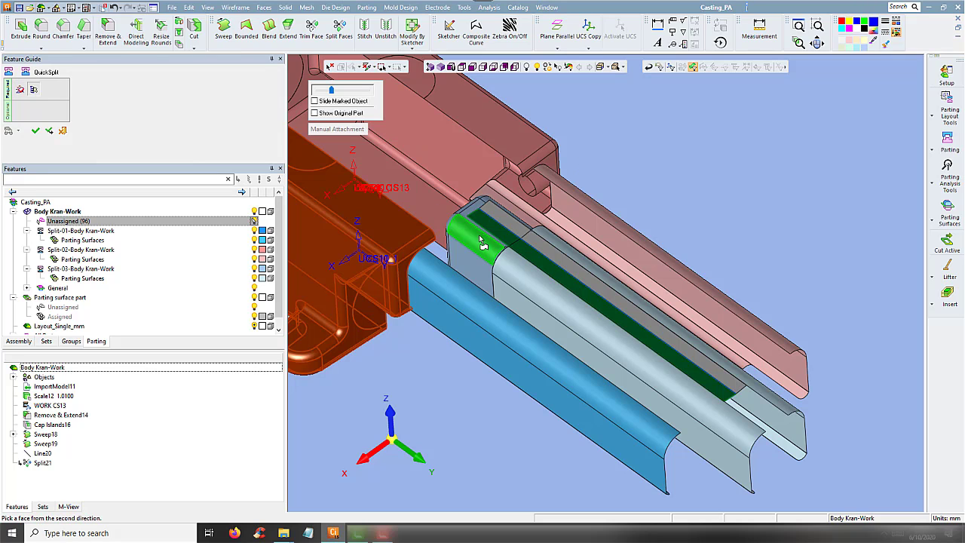
right_click(611, 170)
click(614, 171)
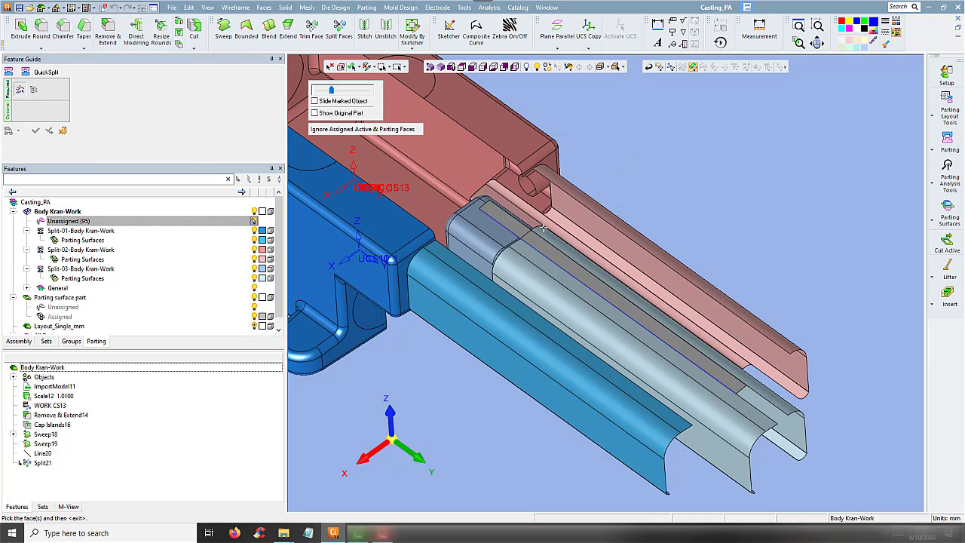
click(543, 228)
middle_click(610, 130)
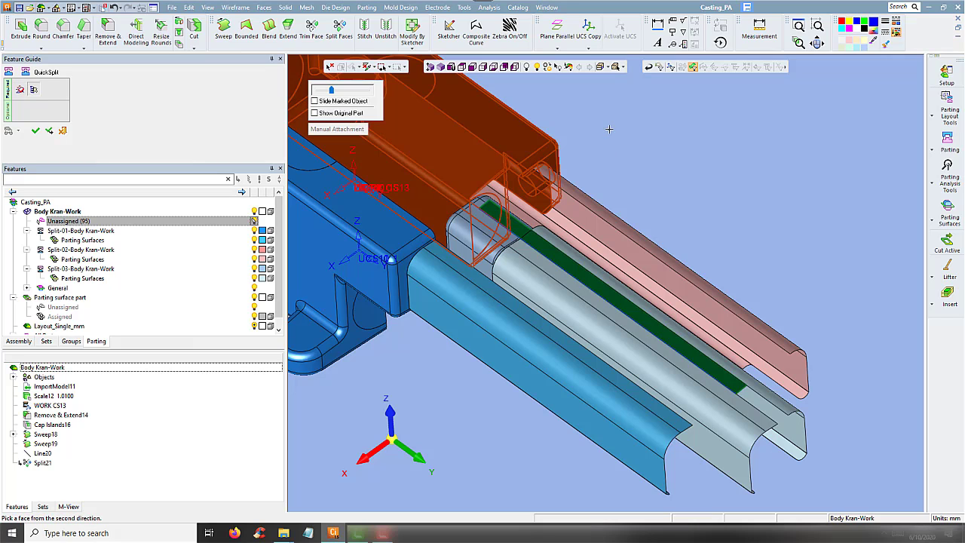
click(478, 215)
right_click(607, 145)
click(610, 145)
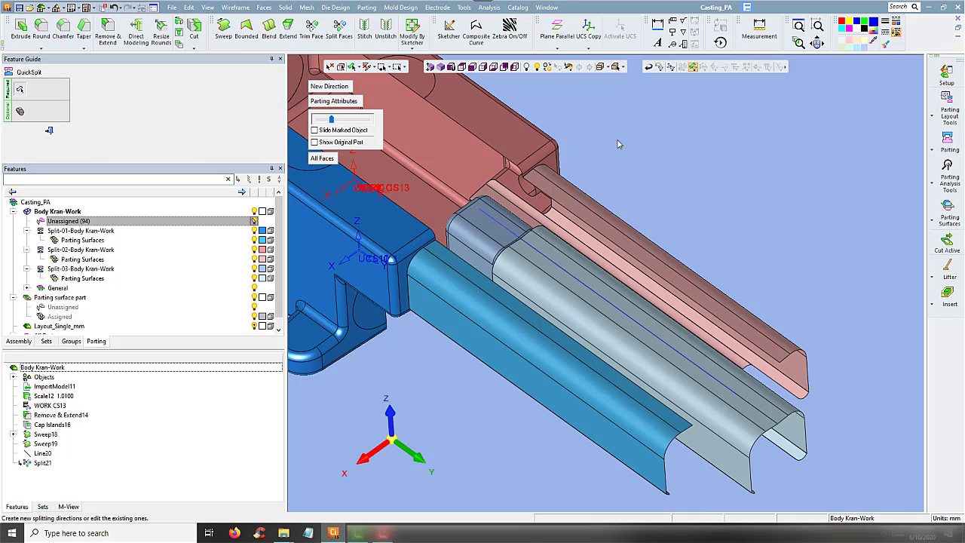
Step: Switch to isometric view and exit Quick Split, leaving 94 unassigned faces
mouse_move(334, 120)
mouse_down()
mouse_move(318, 121)
mouse_move(339, 124)
mouse_up()
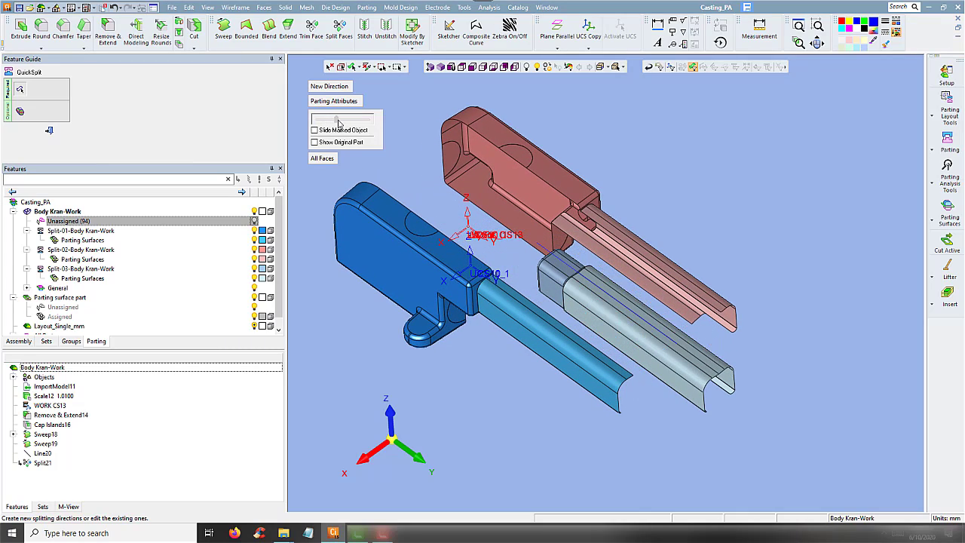
click(441, 68)
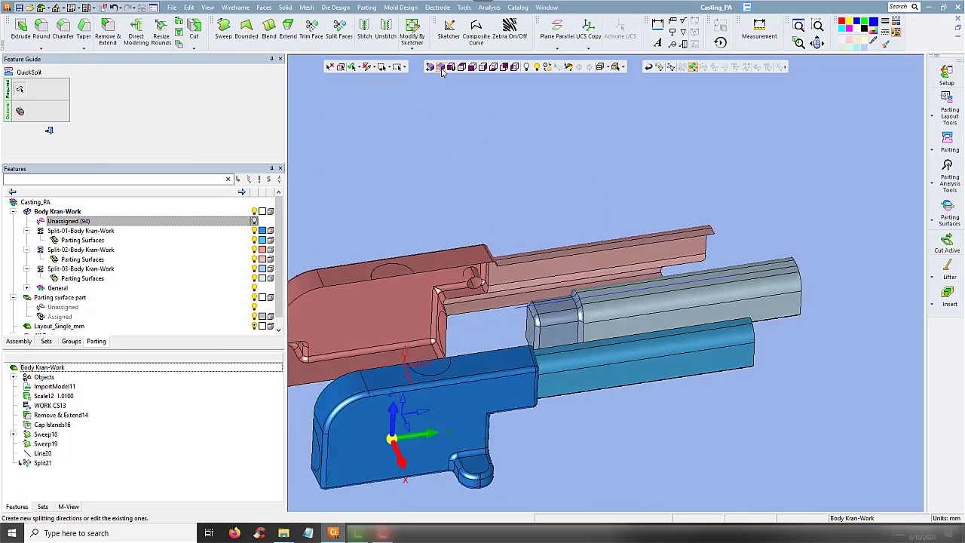
click(50, 131)
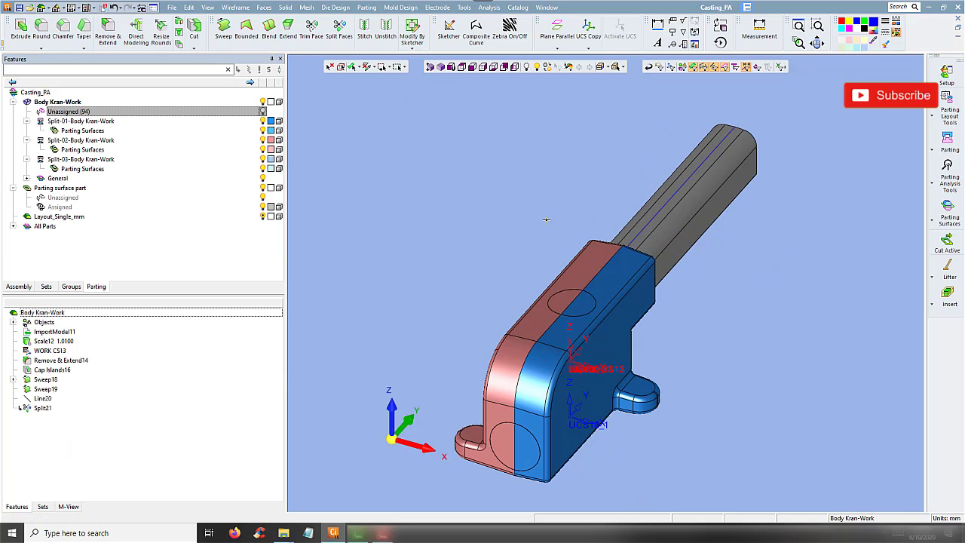
mouse_move(546, 220)
middle_down()
mouse_move(599, 147)
mouse_move(508, 211)
mouse_move(535, 200)
middle_up()
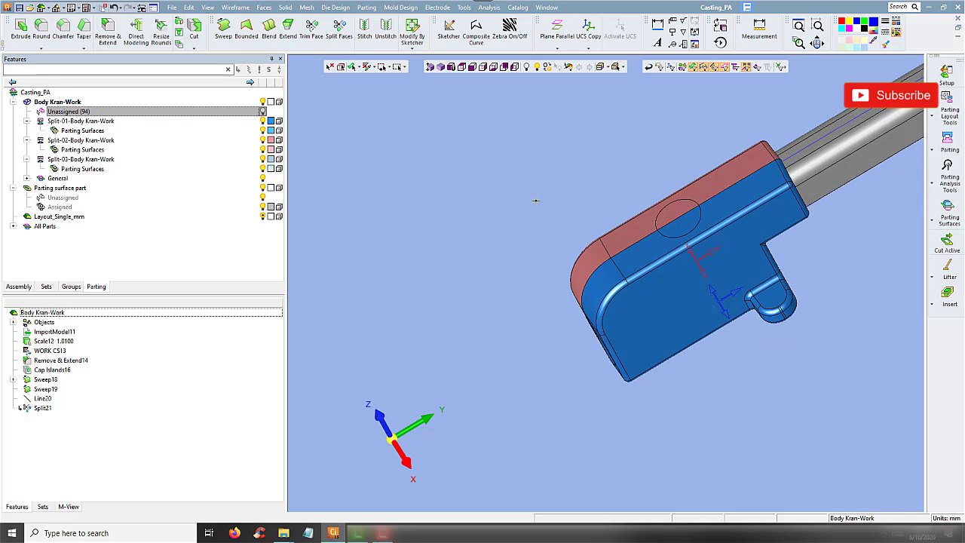
Step: Start a composite curve with the top edge near the tube as its first edge
scroll(638, 126, up, 3)
click(475, 29)
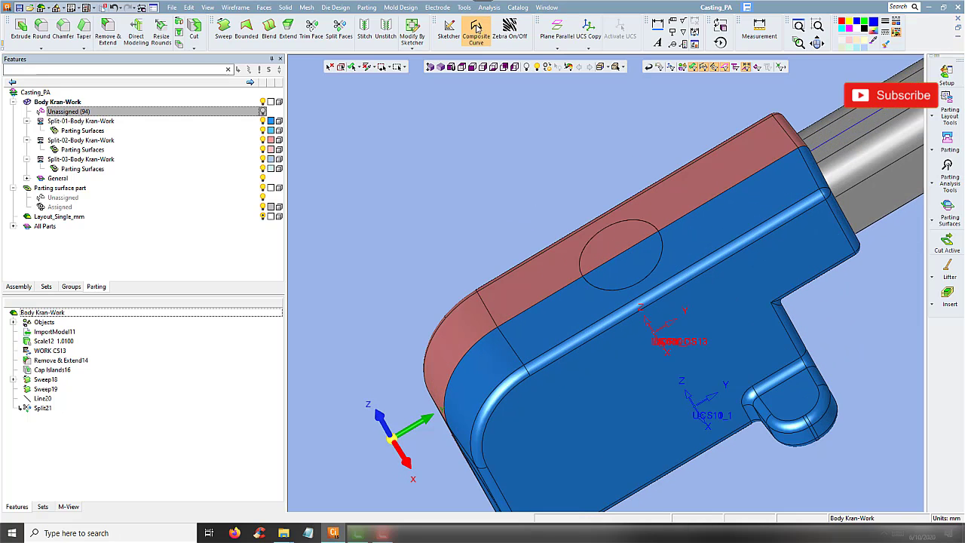
scroll(710, 146, up, 2)
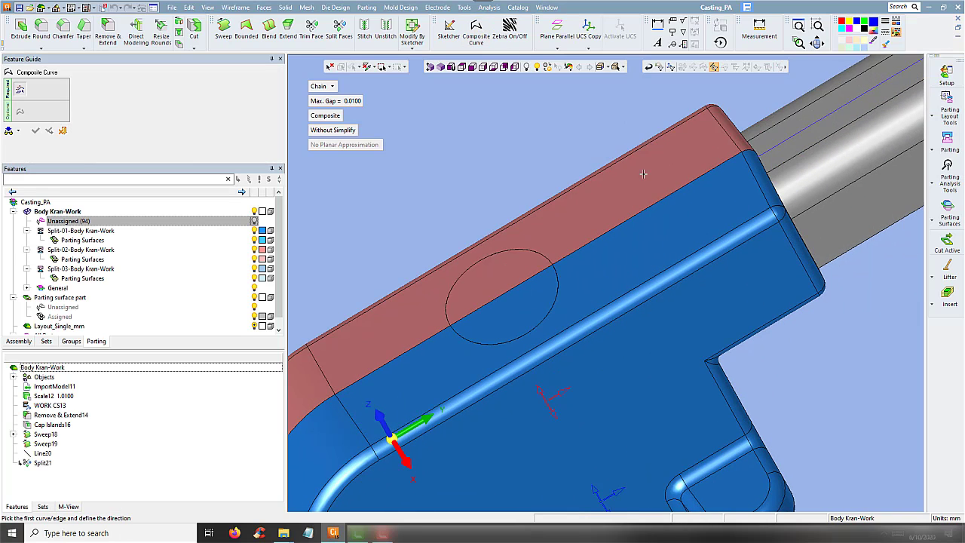
middle_drag(642, 174, 717, 180)
scroll(726, 170, up, 2)
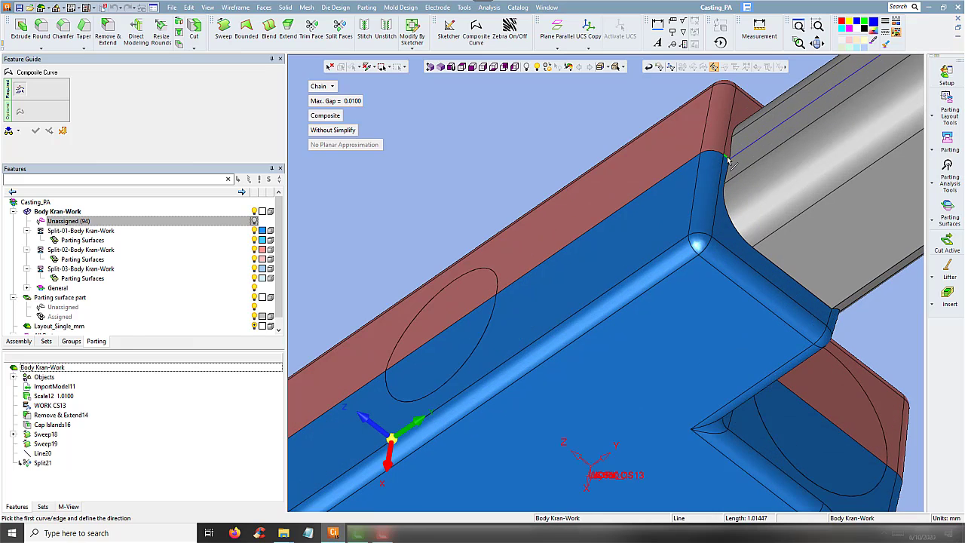
click(728, 159)
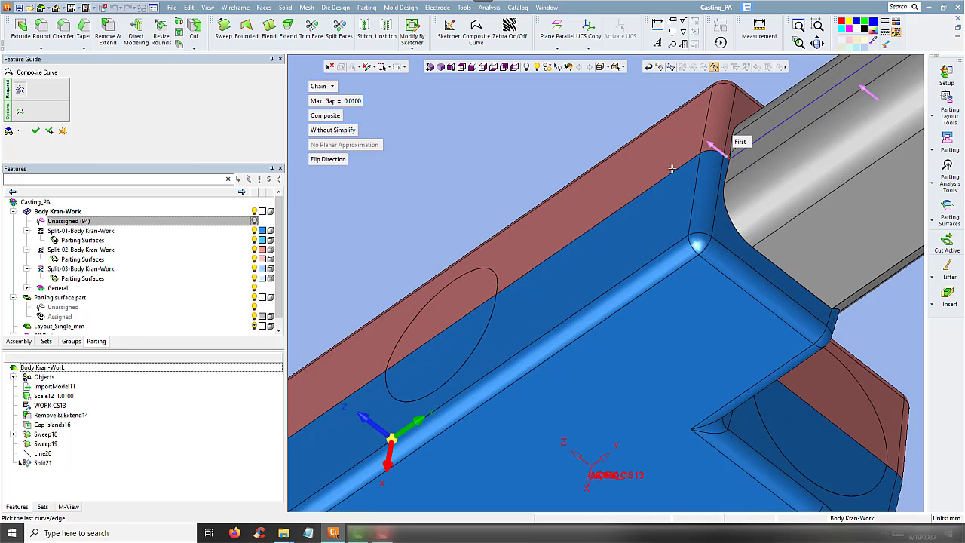
scroll(584, 182, down, 3)
mouse_move(584, 183)
middle_down()
mouse_move(565, 240)
mouse_move(388, 430)
middle_up()
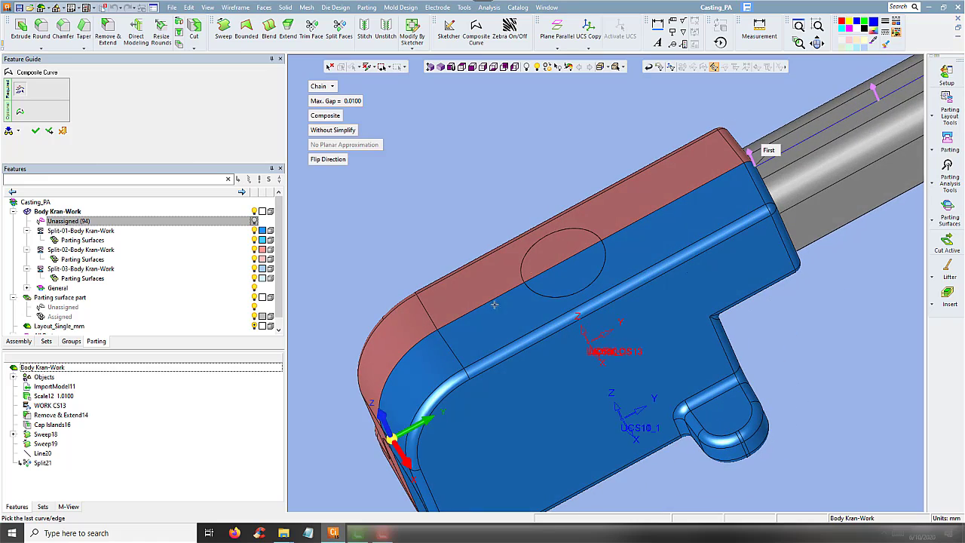
Step: Extend the chain along the rounded and lower edges to the corner edge, and accept Composite22
click(385, 407)
middle_drag(466, 248, 524, 305)
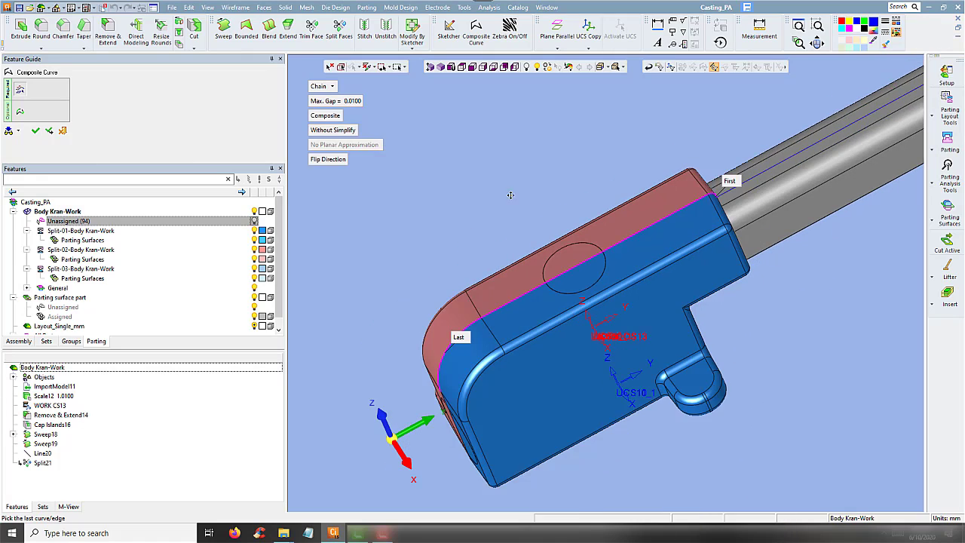
scroll(523, 306, up, 2)
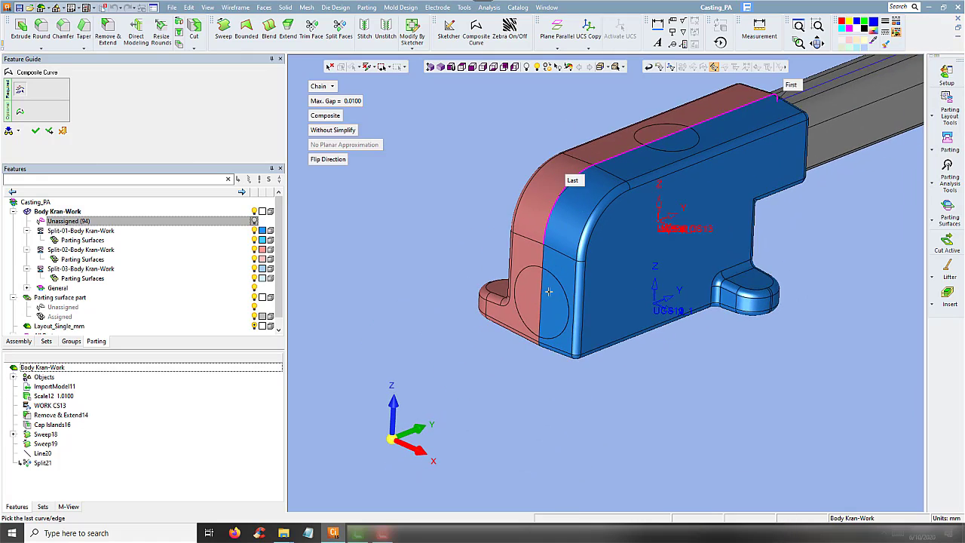
click(540, 250)
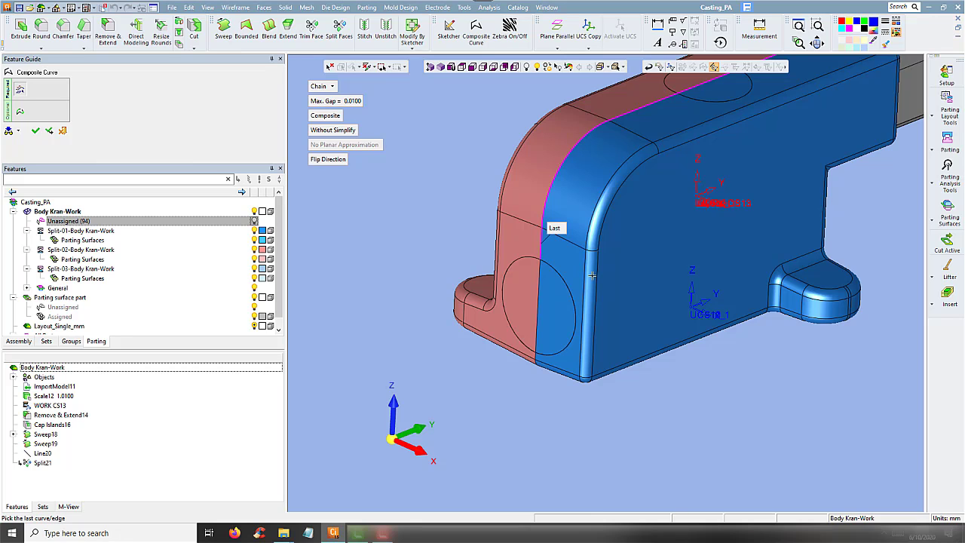
mouse_move(540, 250)
middle_down()
mouse_move(675, 343)
mouse_move(822, 383)
middle_up()
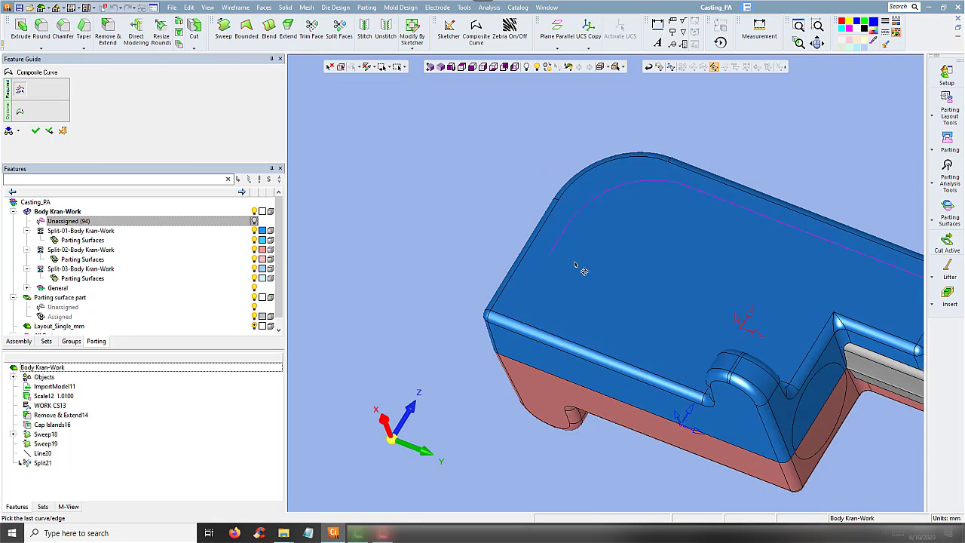
click(833, 392)
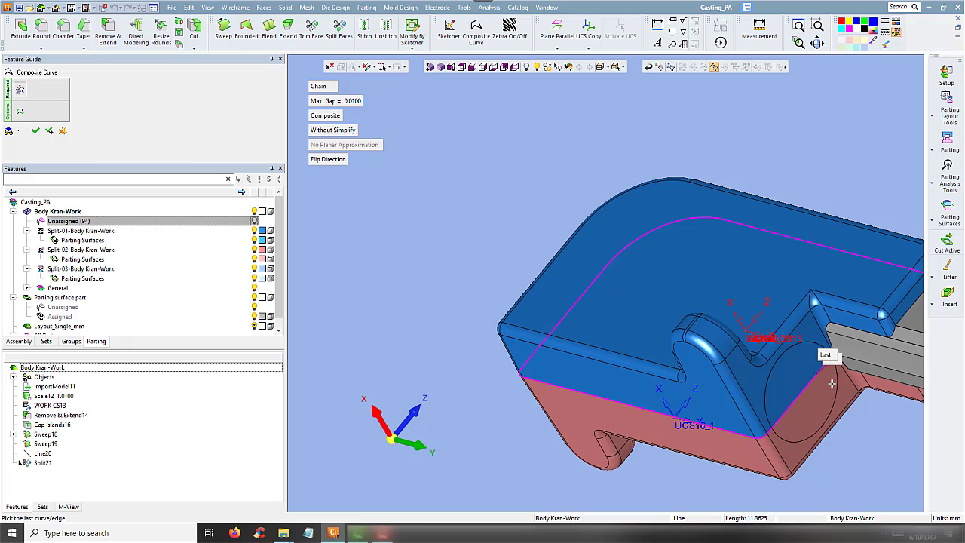
scroll(829, 317, up, 3)
scroll(832, 274, up, 2)
click(832, 274)
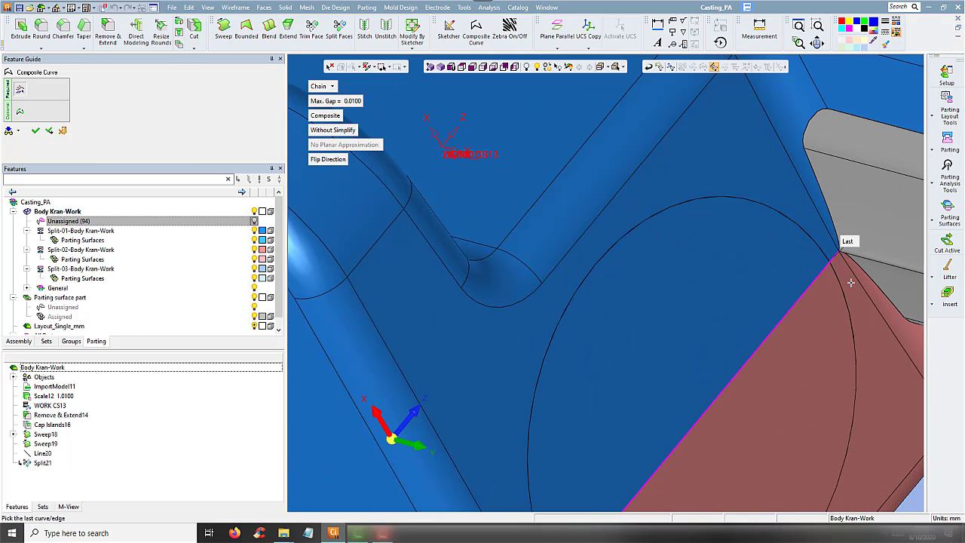
scroll(782, 372, down, 5)
middle_click(751, 379)
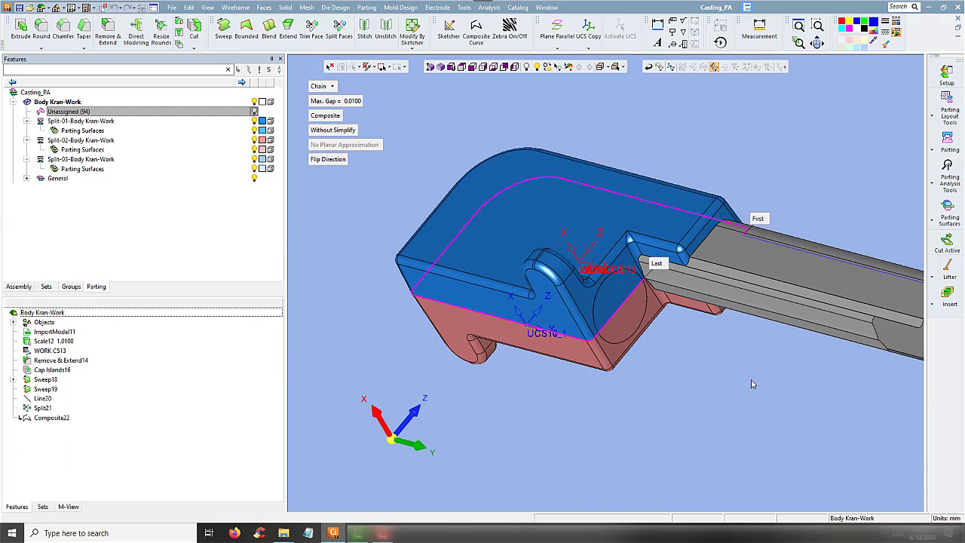
scroll(737, 401, down, 3)
middle_drag(737, 401, 622, 286)
Step: Start an external parting surface around the part's boundary
scroll(622, 287, up, 4)
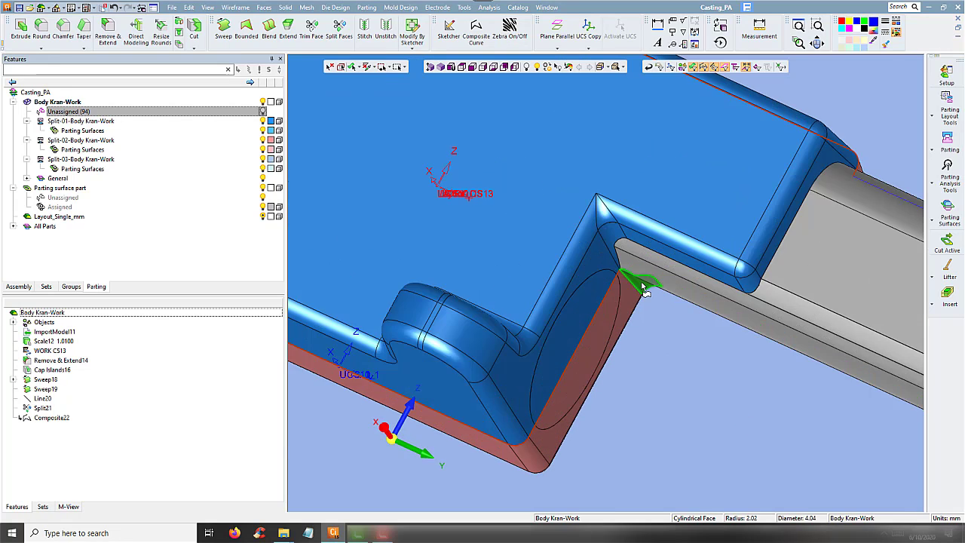
scroll(624, 283, up, 2)
click(953, 224)
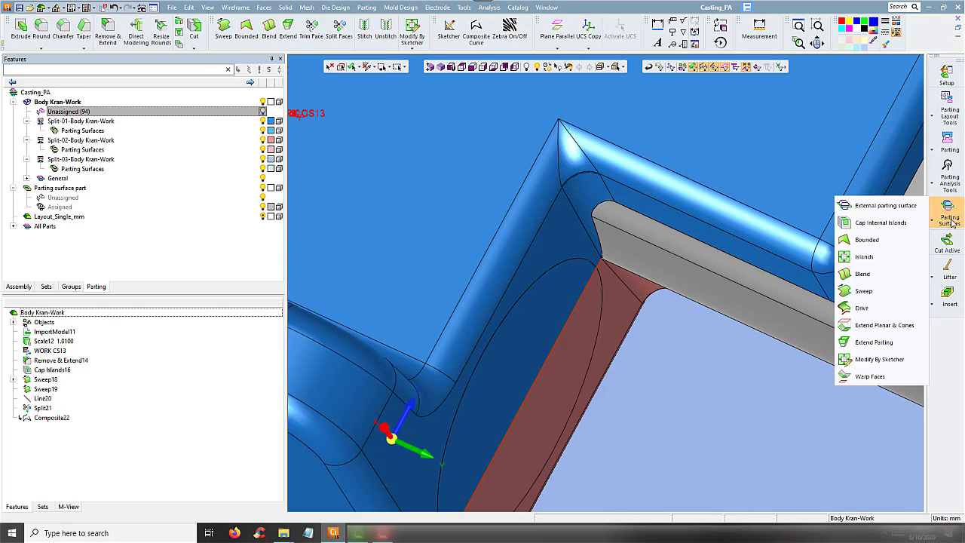
click(887, 205)
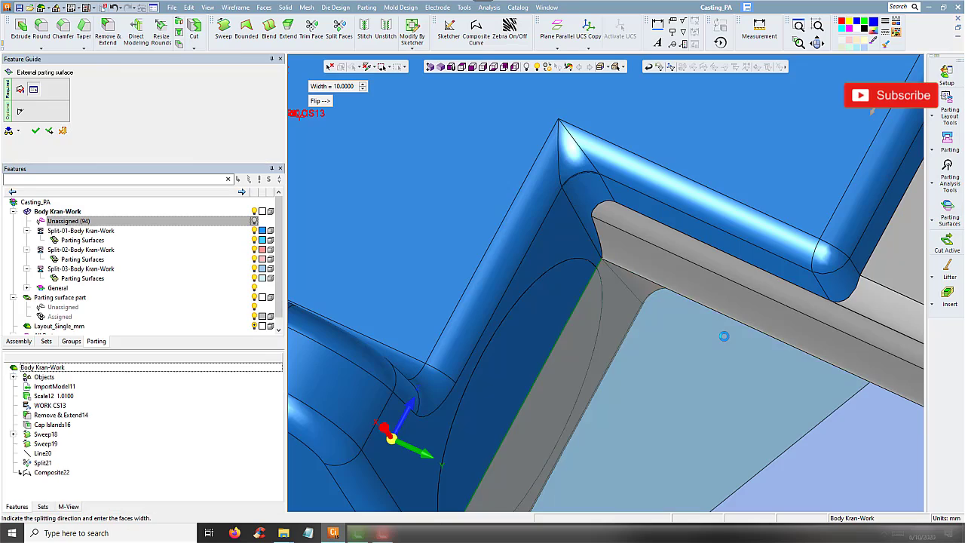
scroll(723, 340, down, 2)
scroll(708, 384, down, 2)
scroll(704, 384, down, 2)
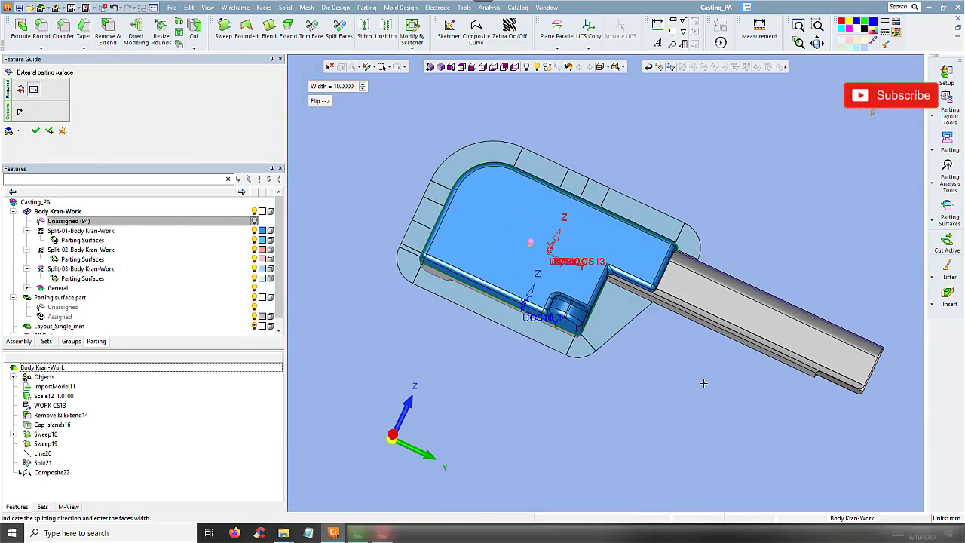
middle_drag(728, 417, 714, 406)
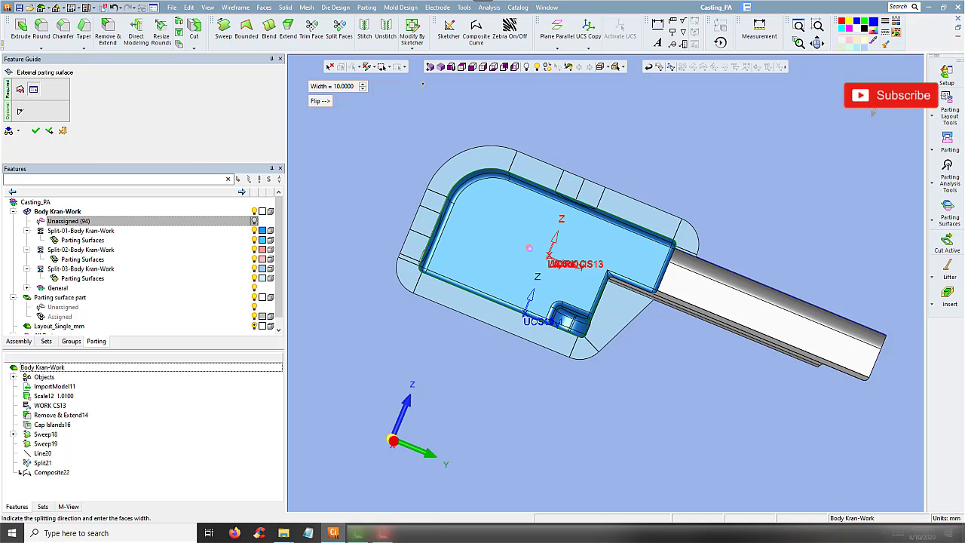
middle_drag(616, 162, 595, 129)
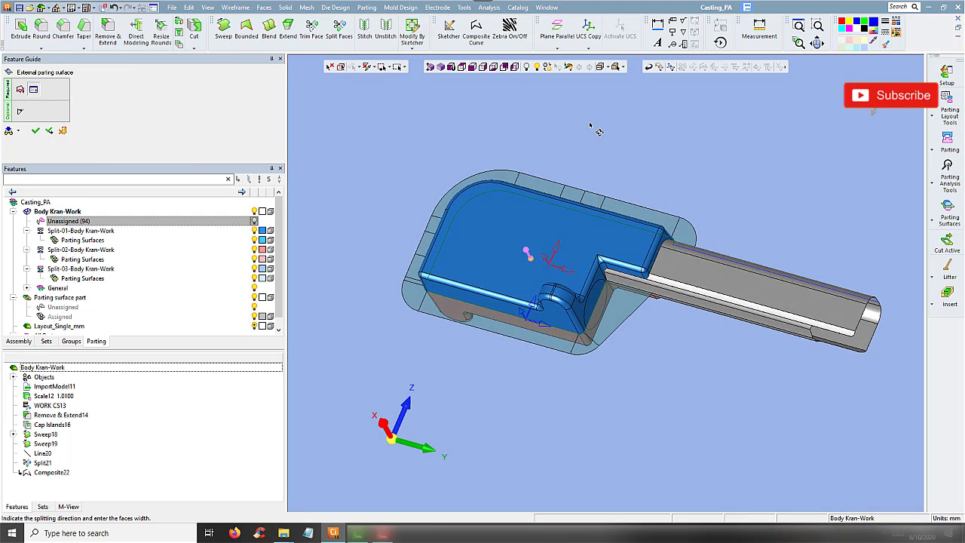
Step: Set the parting surface width to 75, then 100, and accept it as PartingFace23
click(347, 87)
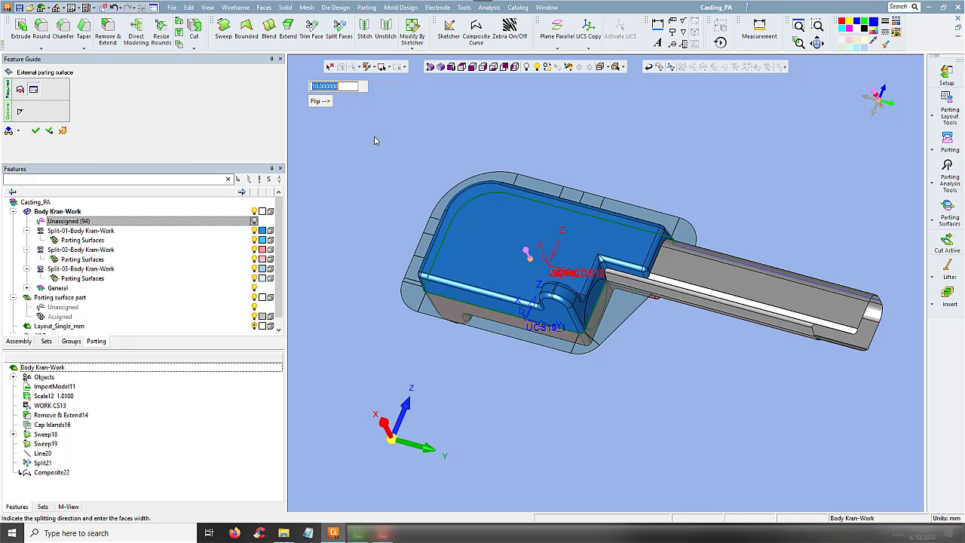
text(75)
key(Return)
mouse_move(376, 139)
middle_down()
mouse_move(605, 308)
mouse_move(651, 379)
mouse_move(529, 308)
middle_up()
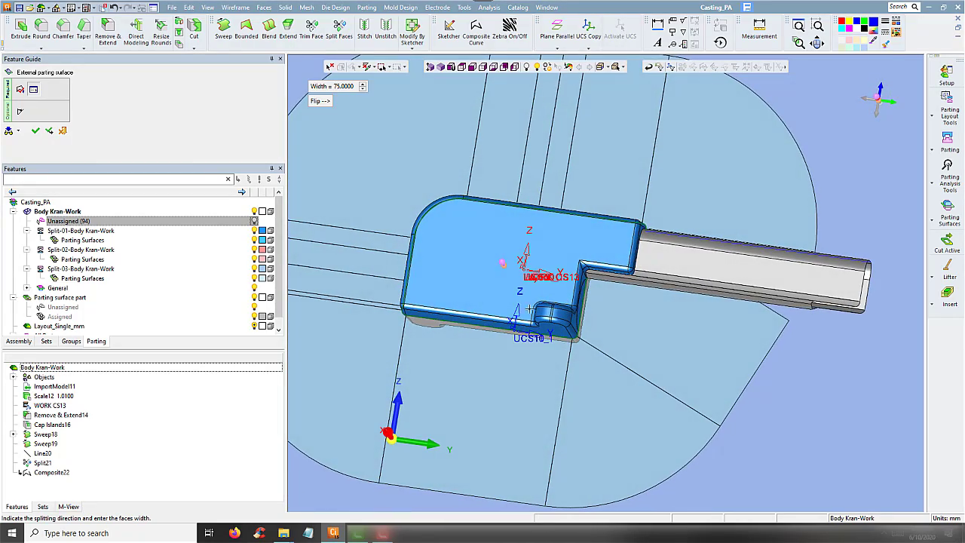
click(347, 88)
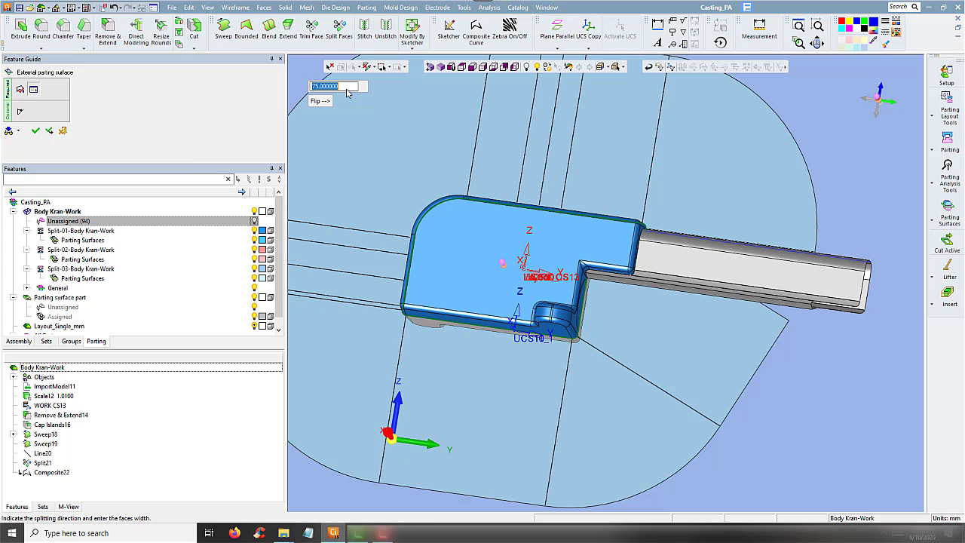
text(100)
key(Return)
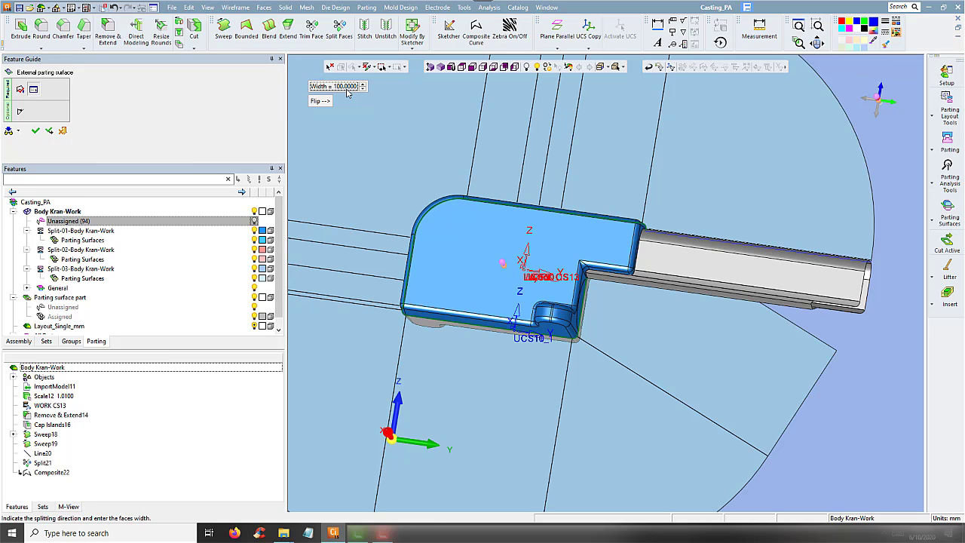
scroll(560, 157, down, 3)
middle_drag(536, 172, 551, 154)
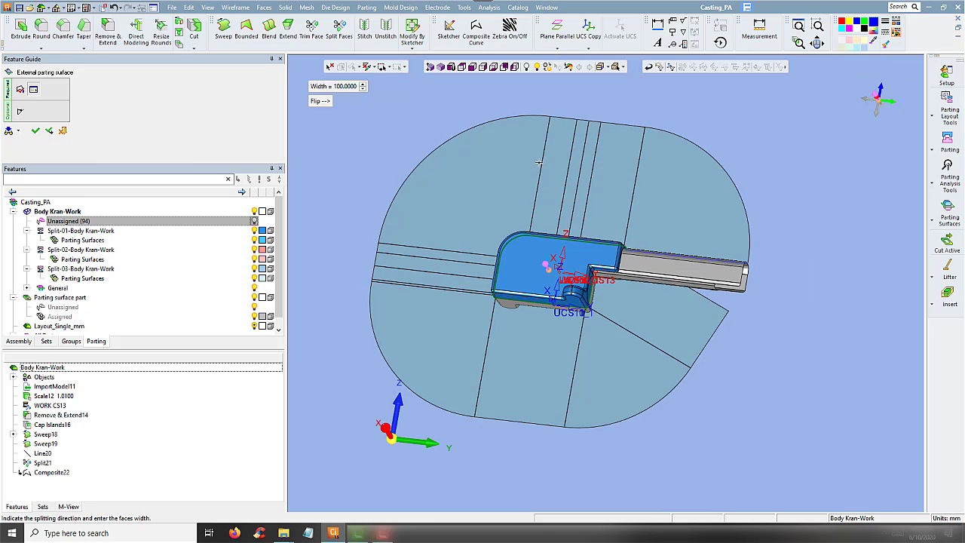
click(540, 163)
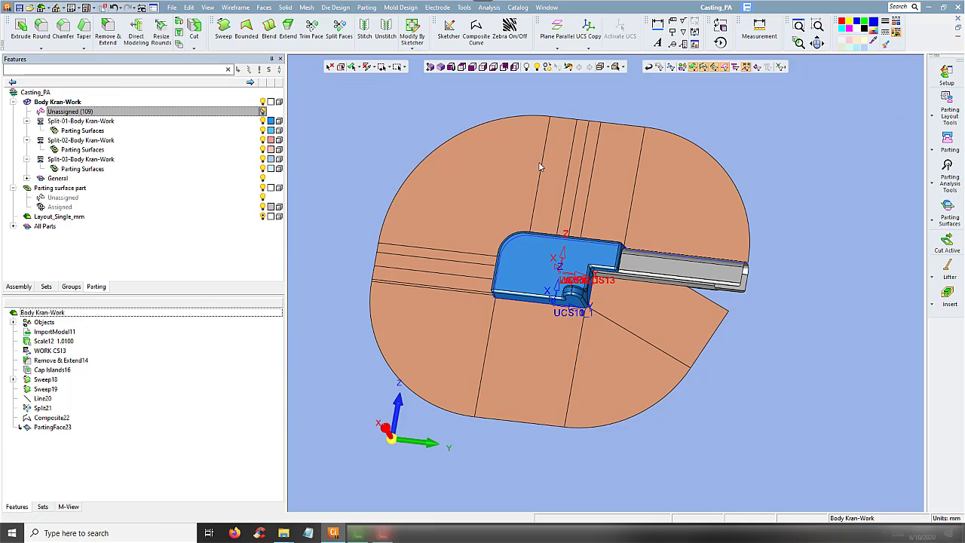
scroll(741, 326, up, 3)
mouse_move(739, 335)
middle_down()
mouse_move(705, 276)
mouse_move(643, 297)
mouse_move(655, 306)
mouse_move(521, 254)
mouse_move(549, 265)
mouse_move(533, 245)
middle_up()
scroll(694, 316, up, 3)
scroll(686, 311, up, 1)
scroll(543, 264, down, 2)
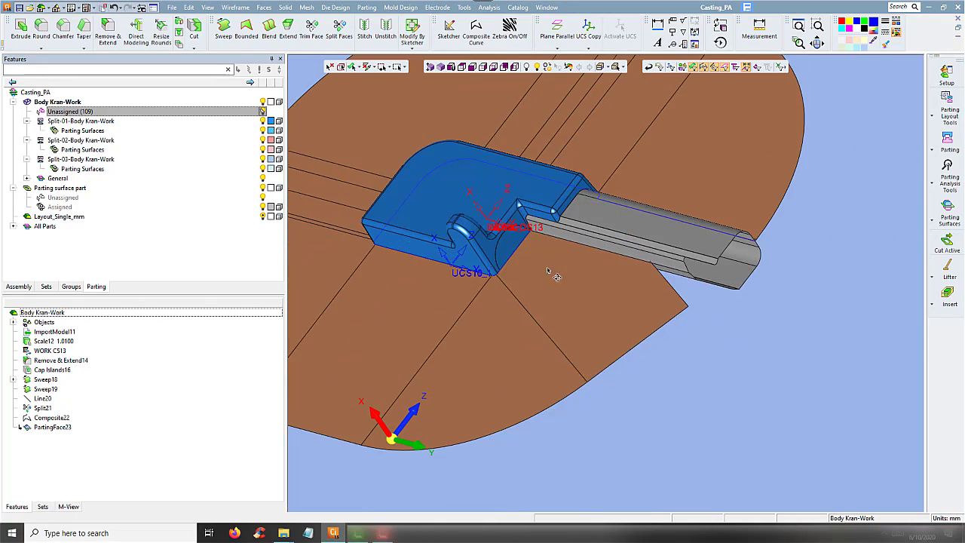
mouse_move(560, 276)
middle_down()
mouse_move(607, 305)
mouse_move(537, 274)
mouse_move(519, 282)
mouse_move(525, 289)
middle_up()
middle_drag(553, 266, 565, 261)
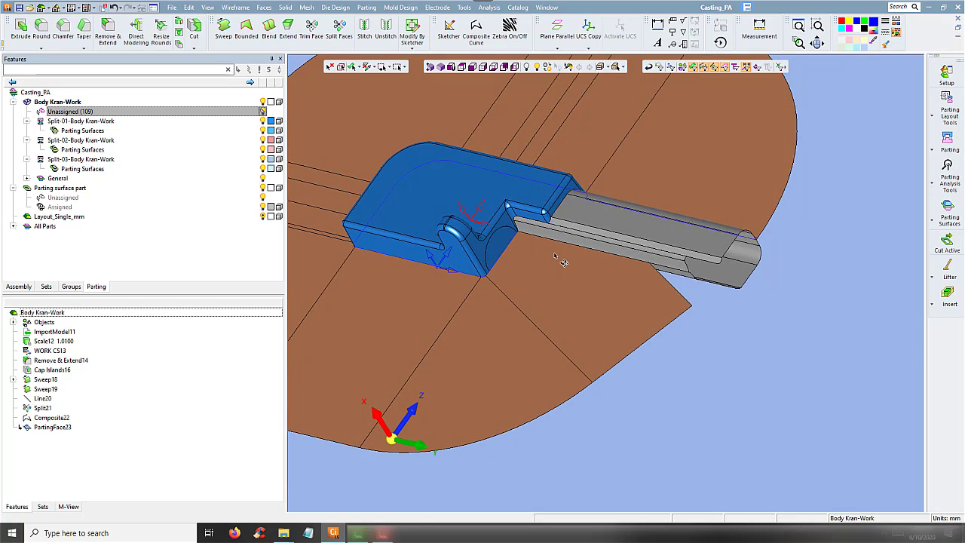
right_click(53, 419)
Step: Edit Composite22 to add the corner edge to its chain and accept the rebuilt curve
click(81, 370)
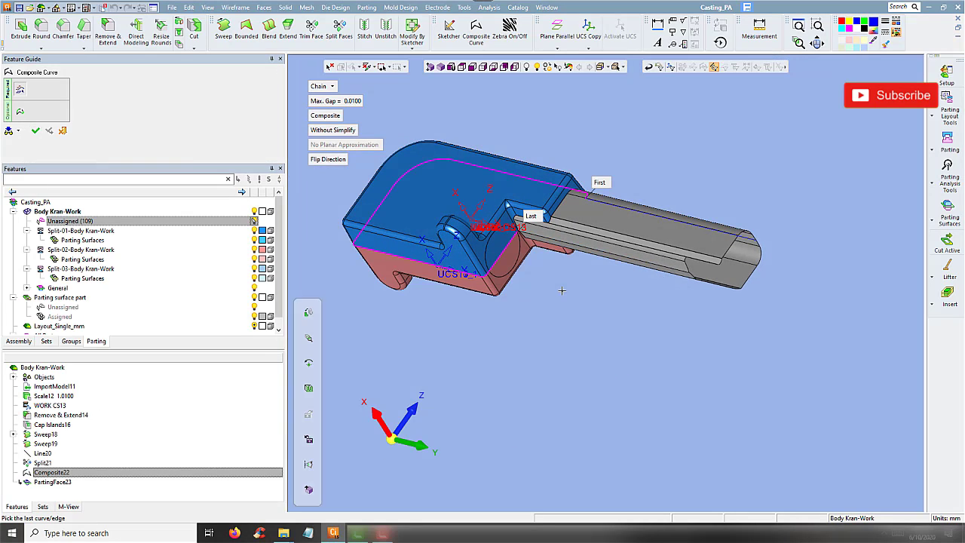
scroll(573, 219, up, 2)
scroll(584, 226, up, 1)
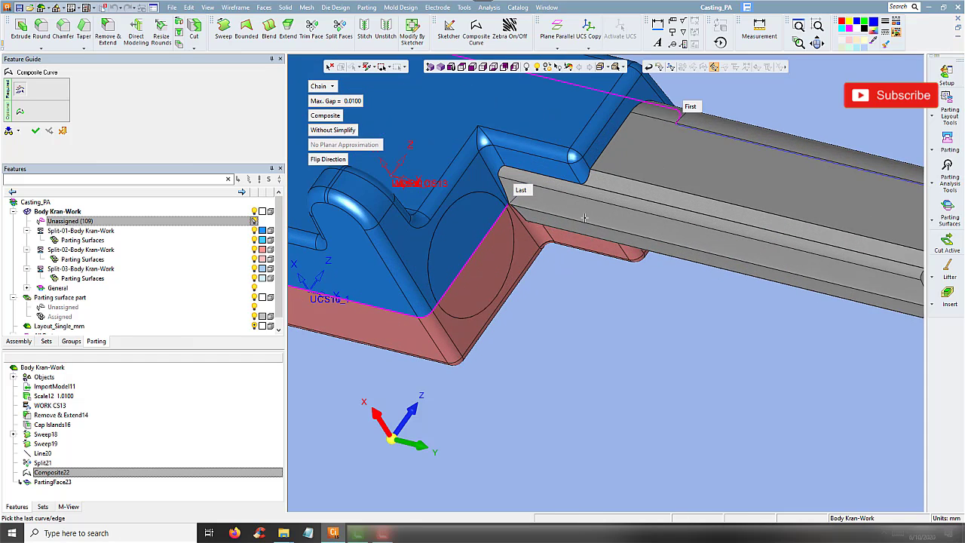
scroll(580, 226, up, 1)
scroll(573, 223, up, 1)
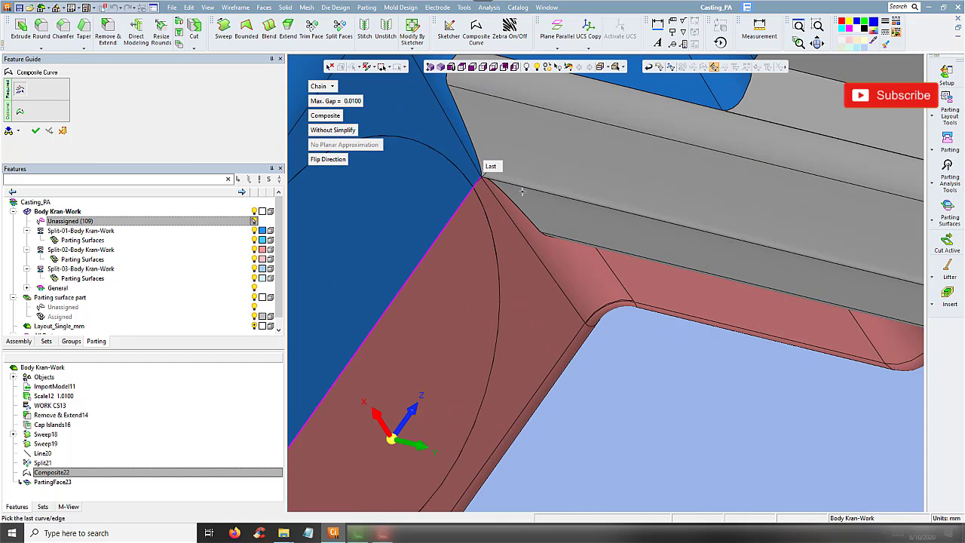
click(568, 220)
scroll(568, 220, down, 2)
scroll(573, 226, down, 3)
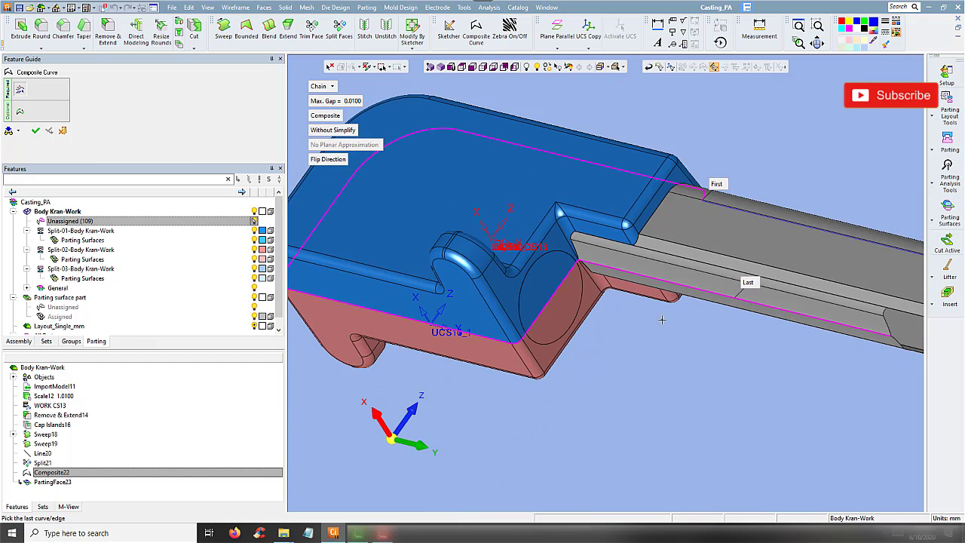
mouse_move(718, 372)
middle_down()
mouse_move(702, 387)
mouse_move(674, 390)
middle_up()
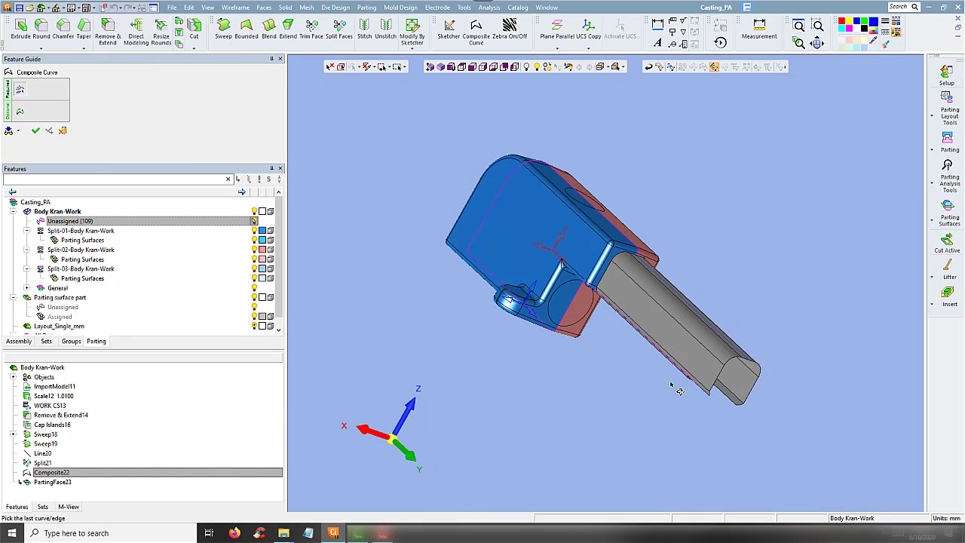
right_click(751, 242)
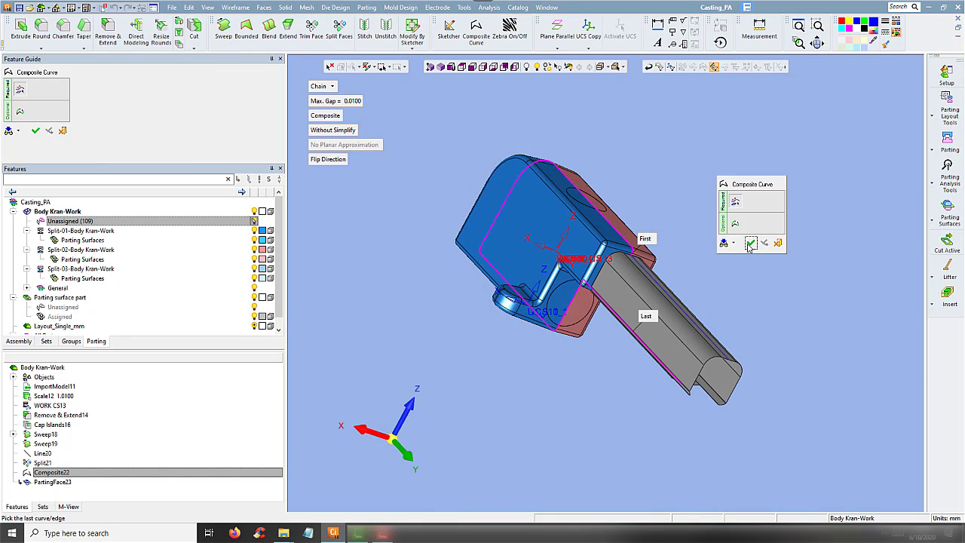
click(751, 243)
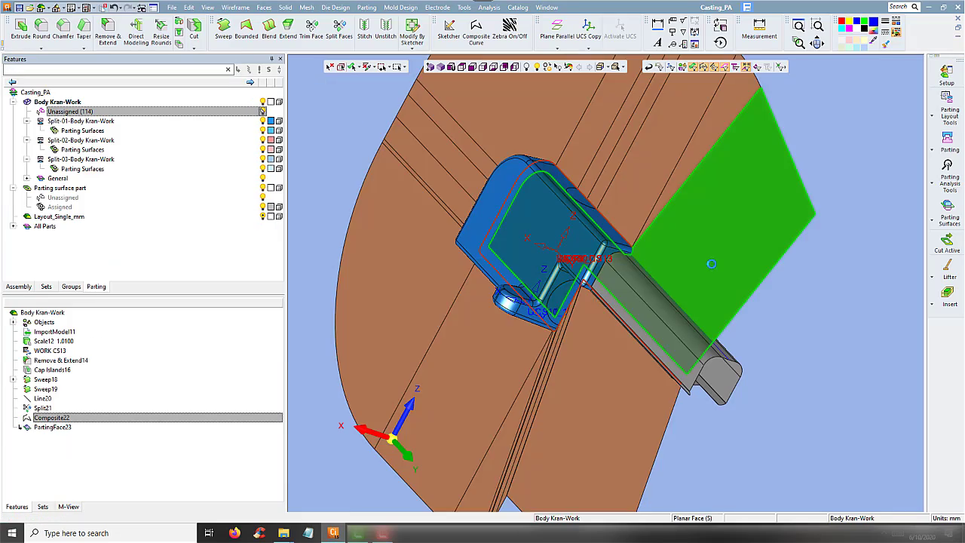
scroll(755, 264, up, 2)
mouse_move(777, 260)
middle_down()
mouse_move(827, 237)
mouse_move(771, 243)
mouse_move(770, 269)
mouse_move(735, 295)
mouse_move(679, 226)
mouse_move(714, 264)
mouse_move(701, 273)
middle_up()
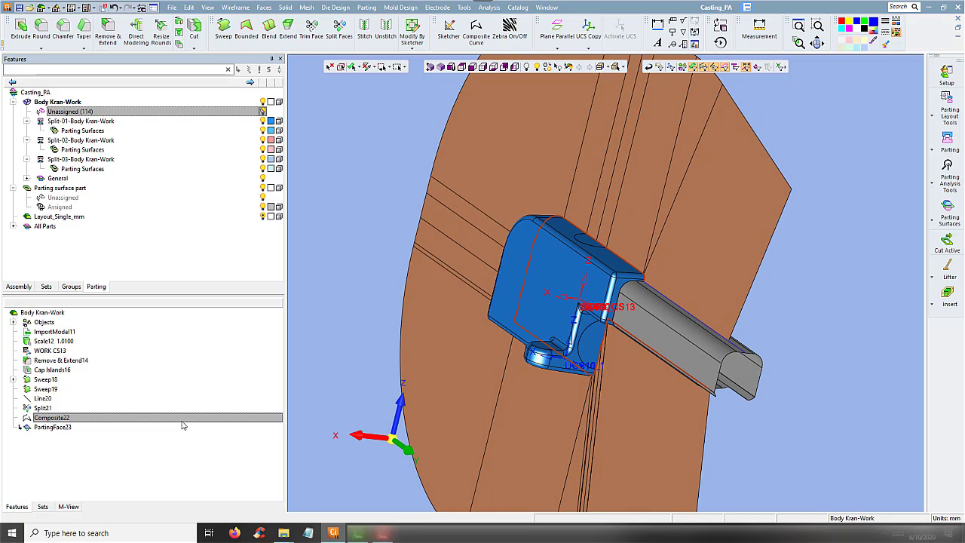
Step: Reopen Composite22 for editing and clear its existing chain
right_click(83, 423)
click(132, 368)
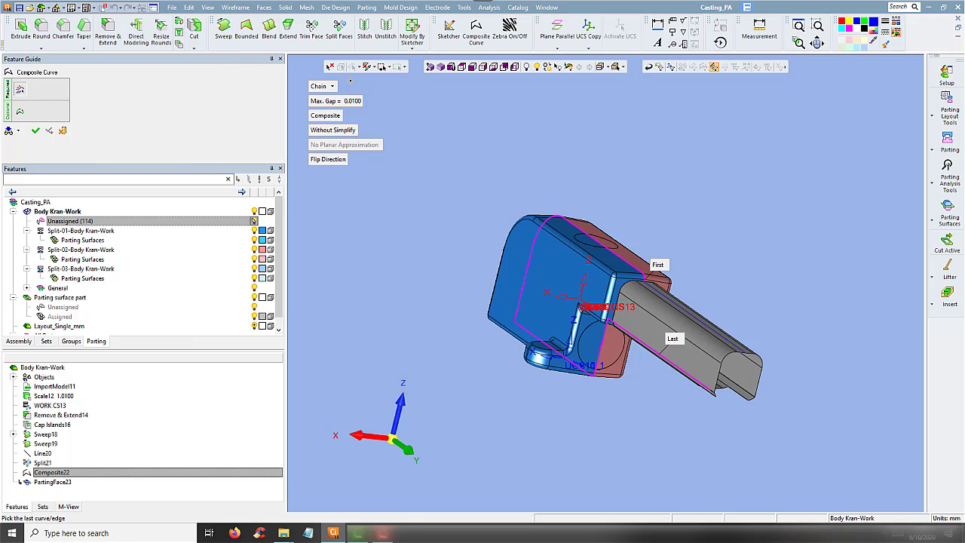
click(331, 70)
scroll(657, 301, up, 3)
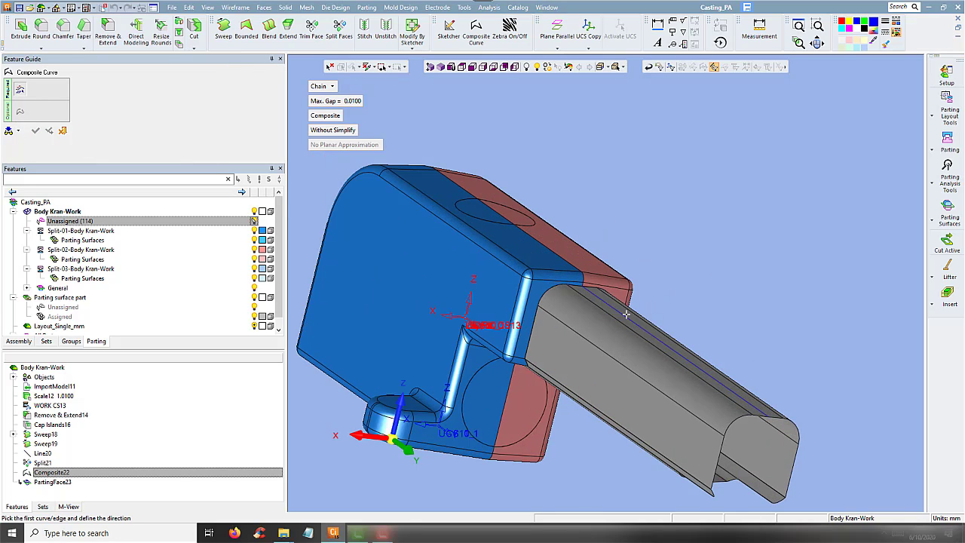
Step: Rebuild the chain from the grey bar's long edge along the body's top edges, past the round boss
click(631, 320)
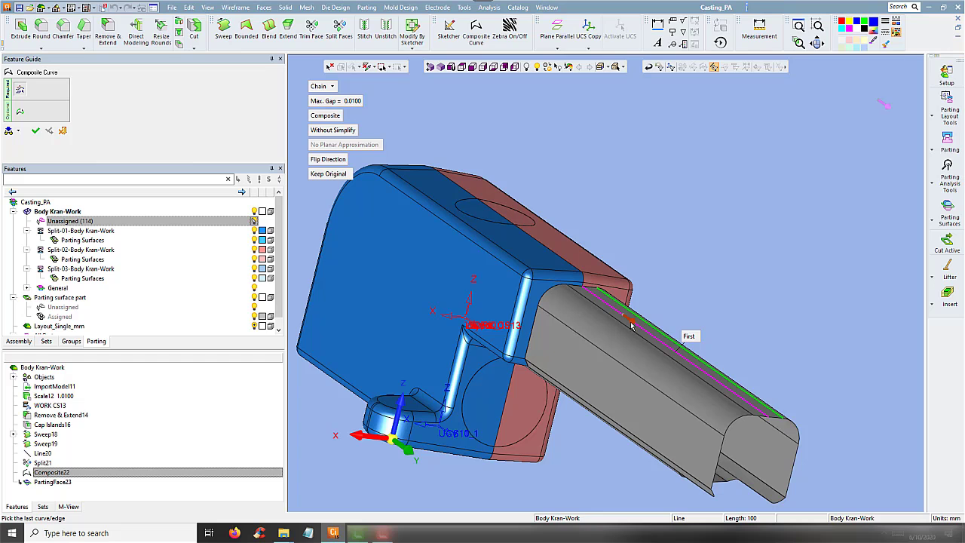
click(543, 243)
mouse_move(639, 214)
middle_down()
mouse_move(694, 230)
mouse_move(441, 177)
mouse_move(610, 414)
mouse_move(681, 383)
mouse_move(471, 260)
mouse_move(463, 280)
mouse_move(504, 238)
mouse_move(528, 249)
mouse_move(678, 206)
middle_up()
click(442, 177)
click(472, 261)
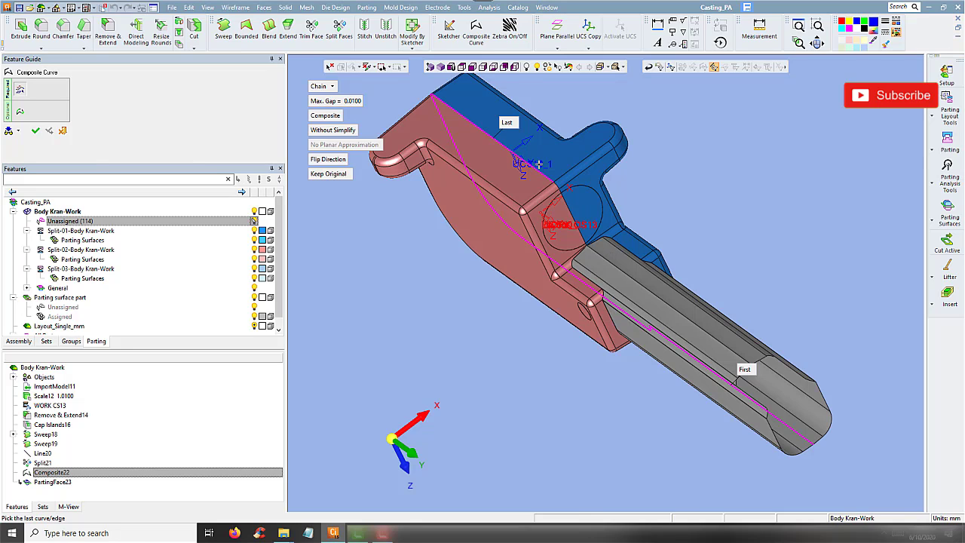
click(567, 205)
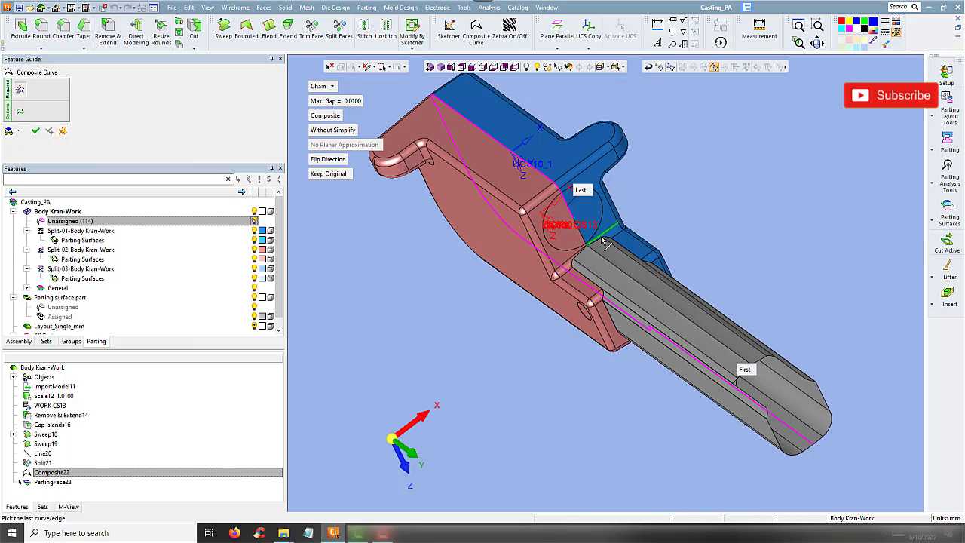
click(608, 260)
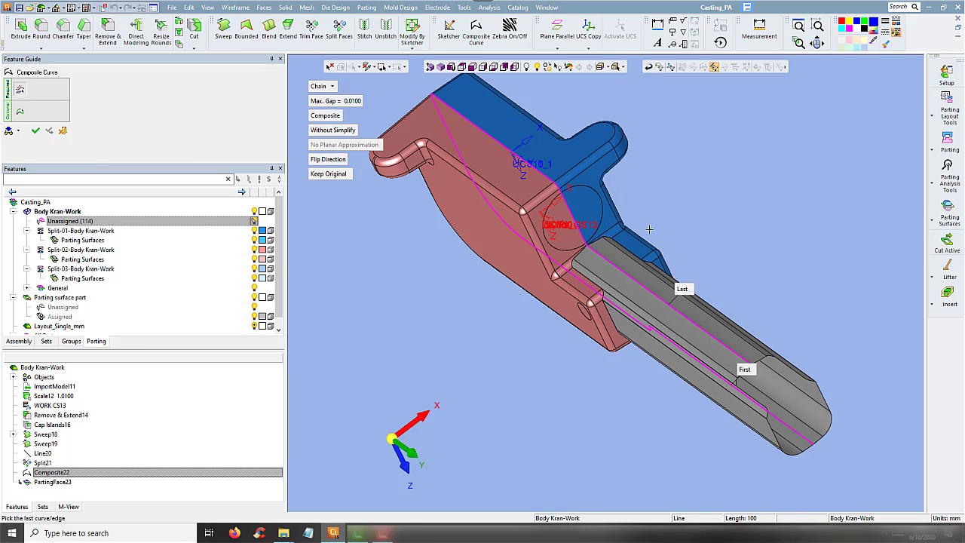
Step: Restart the composite curve chain from the grey bar's edge and add the next parting-line edge
click(329, 66)
middle_drag(520, 204, 556, 249)
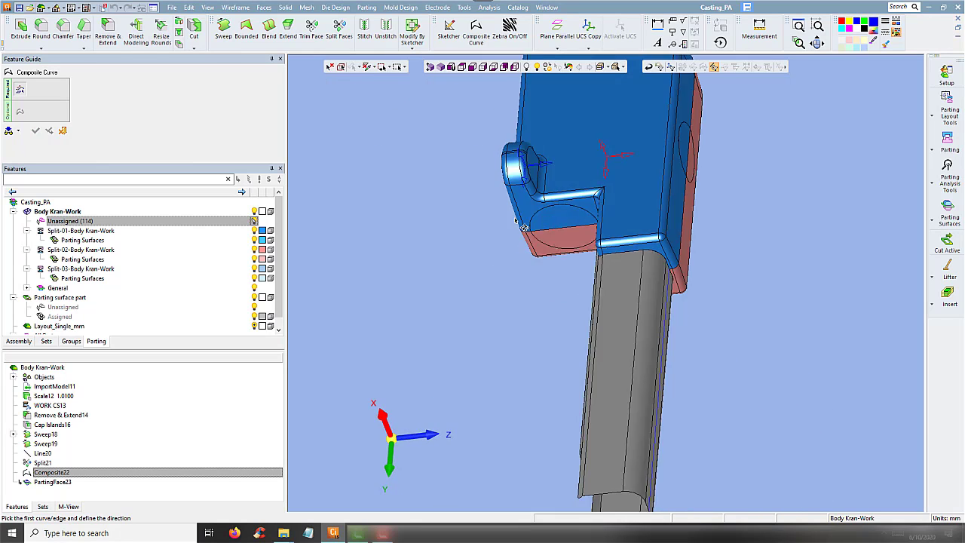
click(636, 311)
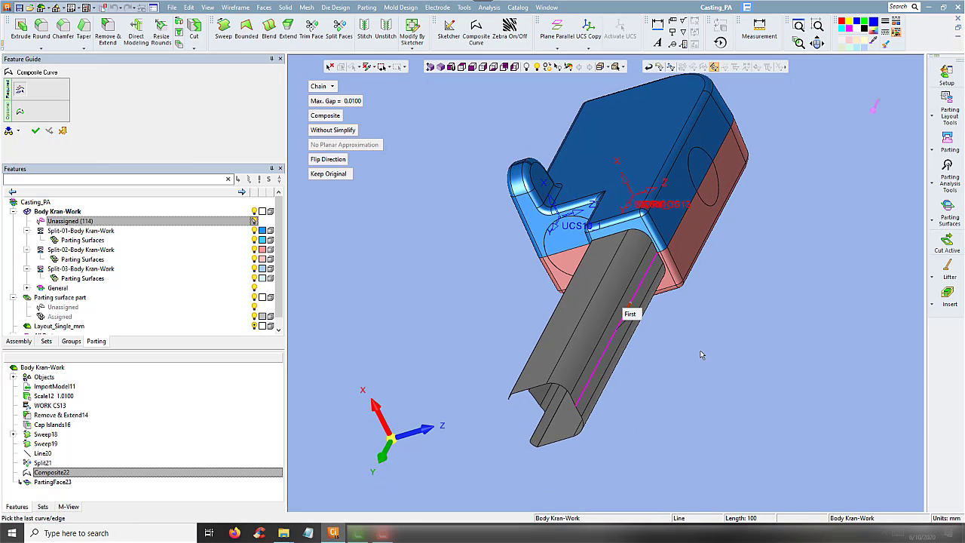
middle_drag(705, 347, 845, 335)
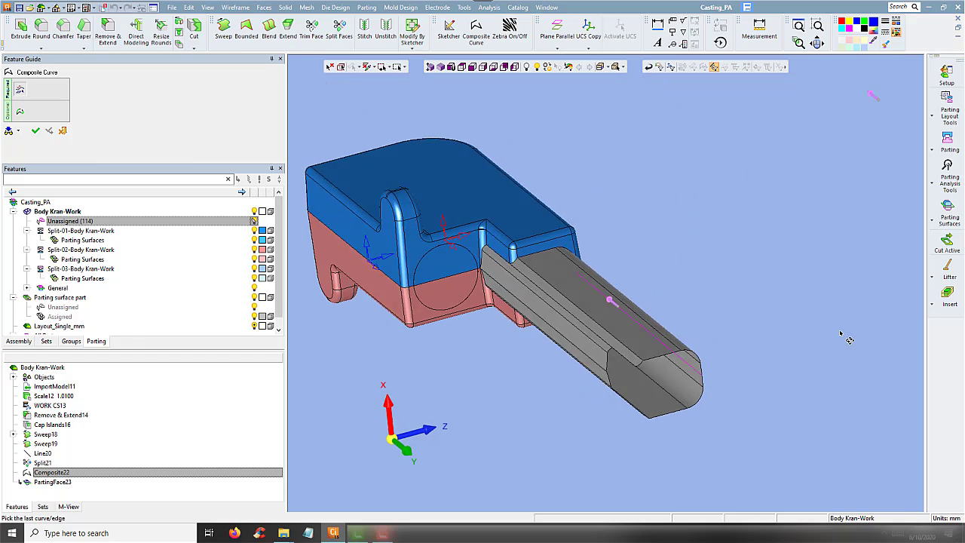
click(599, 357)
Step: Review the full chained curve around the part and accept it to build the parting surface
mouse_move(715, 236)
middle_down()
mouse_move(718, 309)
mouse_move(639, 309)
mouse_move(656, 310)
middle_up()
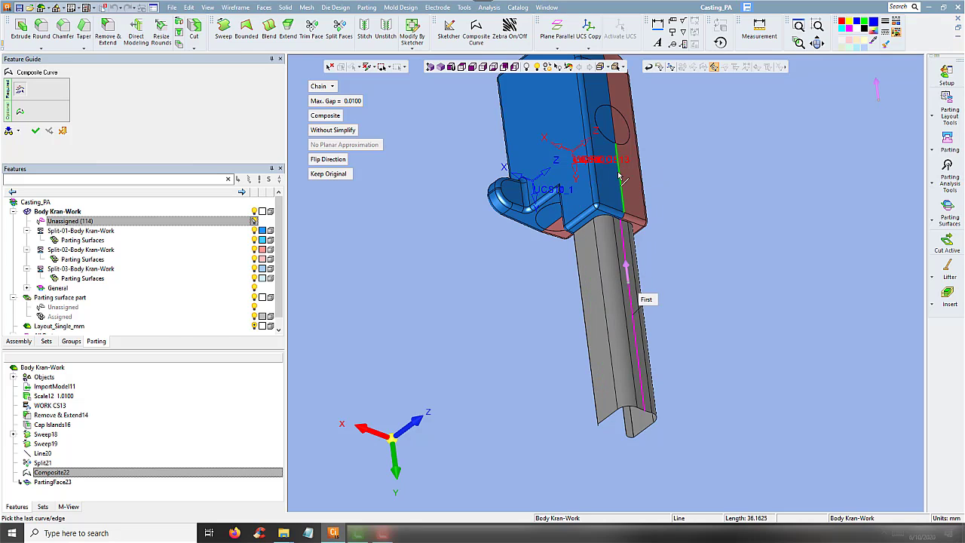
mouse_move(674, 183)
middle_down()
mouse_move(688, 245)
mouse_move(632, 330)
middle_up()
scroll(660, 187, up, 5)
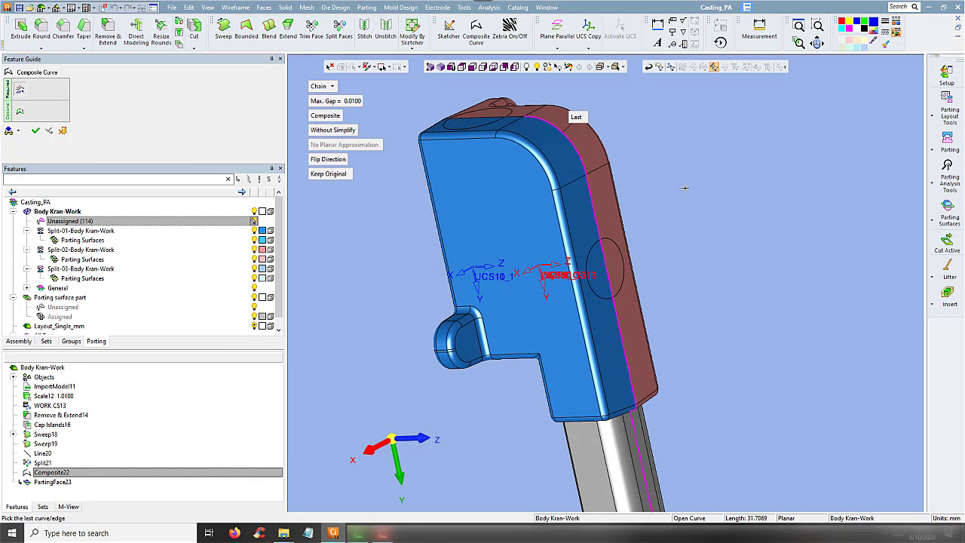
scroll(757, 202, down, 3)
mouse_move(566, 113)
middle_down()
mouse_move(756, 202)
mouse_move(618, 188)
middle_up()
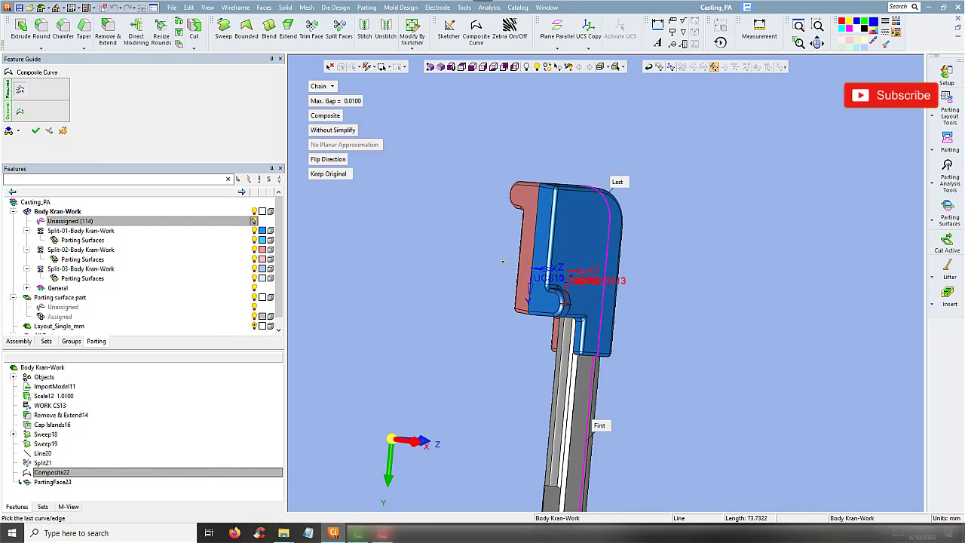
middle_drag(502, 262, 541, 148)
scroll(625, 302, up, 2)
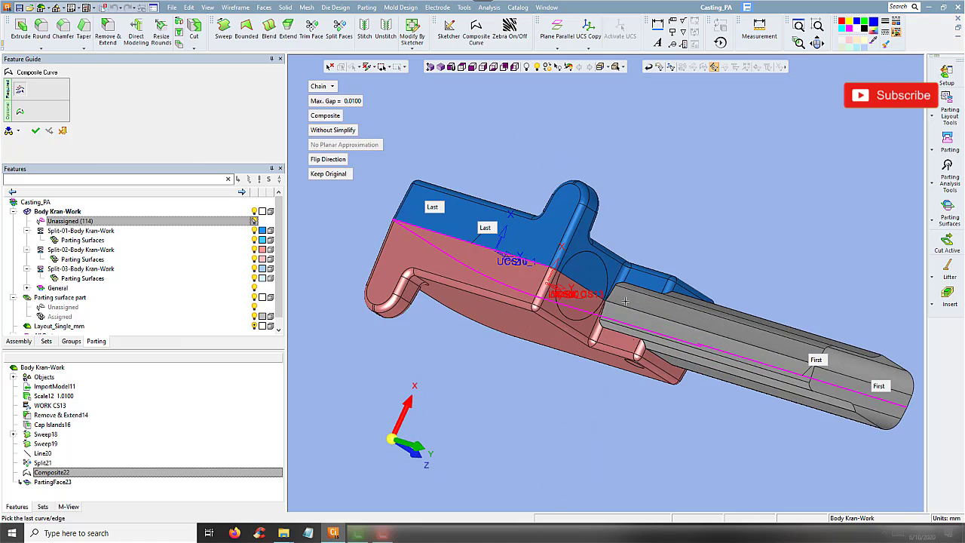
scroll(626, 302, up, 1)
scroll(679, 204, down, 3)
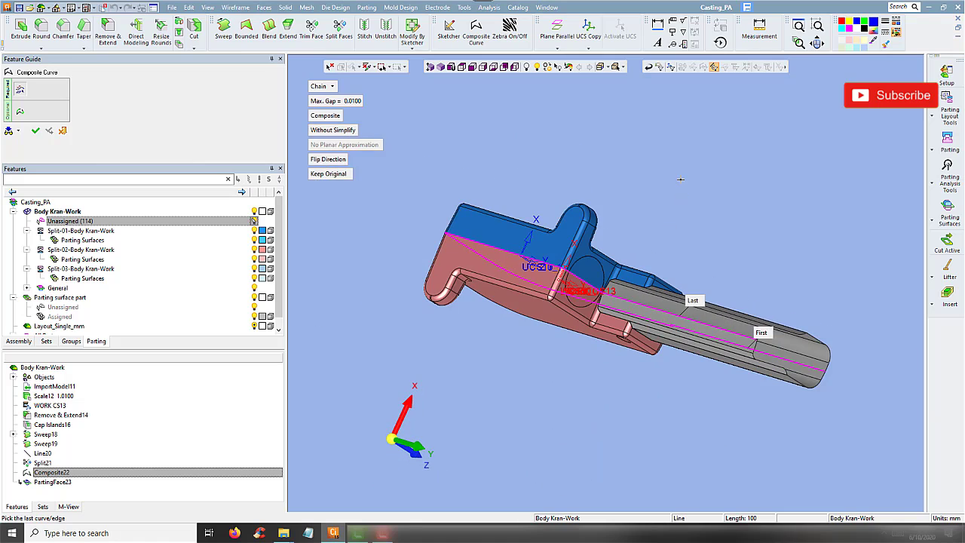
mouse_move(679, 203)
middle_down()
mouse_move(673, 230)
mouse_move(683, 233)
middle_up()
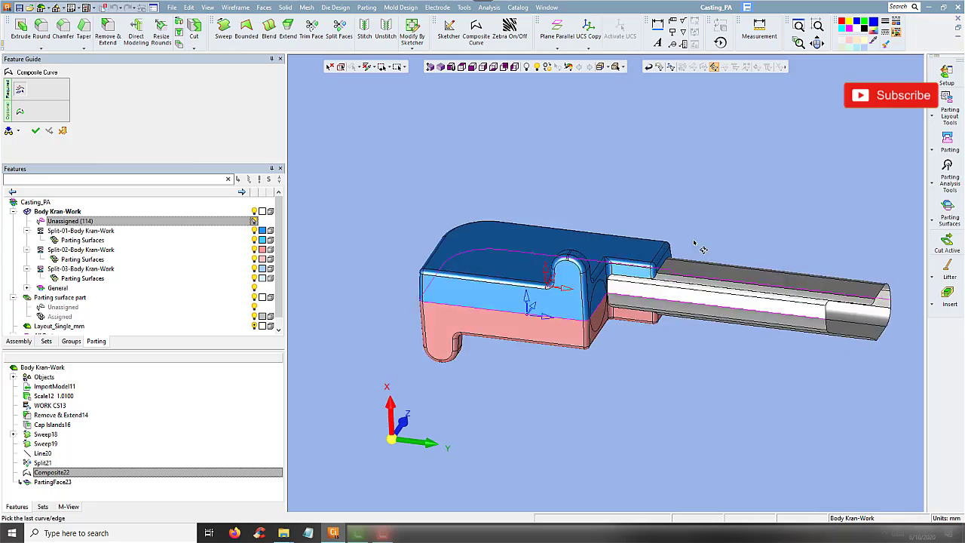
click(686, 206)
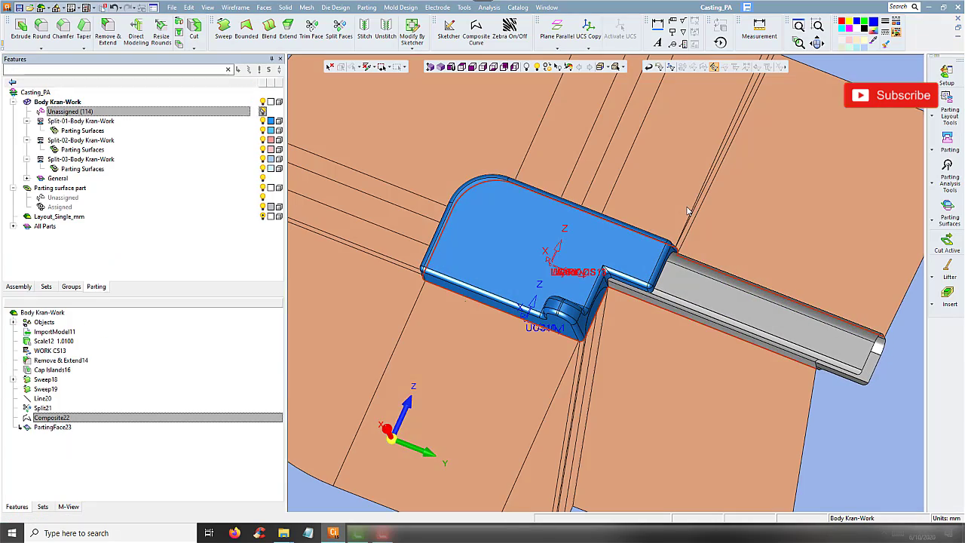
Step: Orbit and zoom to inspect the newly generated parting surface
scroll(659, 195, down, 2)
mouse_move(659, 195)
middle_down()
mouse_move(720, 162)
mouse_move(672, 215)
mouse_move(689, 211)
middle_up()
scroll(691, 215, up, 2)
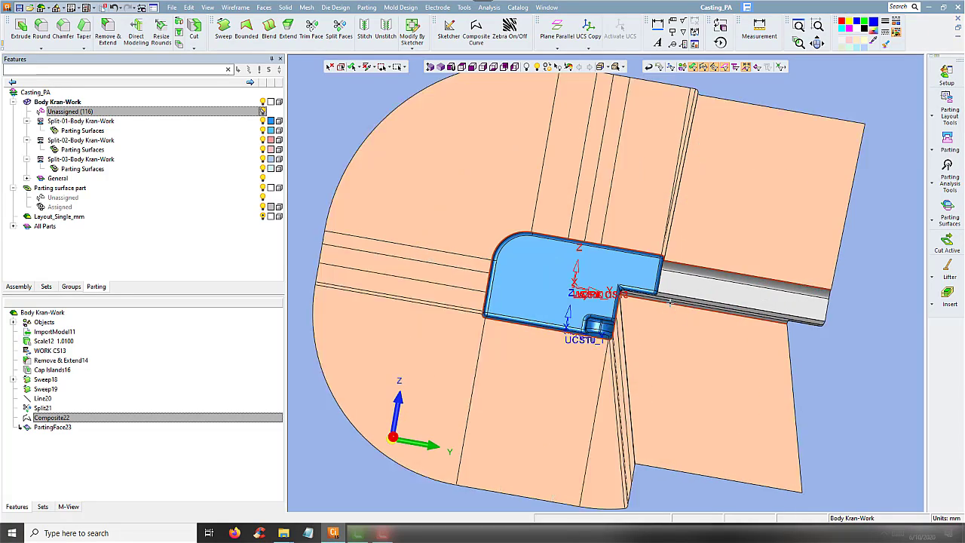
scroll(662, 313, up, 2)
scroll(661, 313, up, 1)
scroll(617, 312, up, 2)
scroll(617, 312, up, 1)
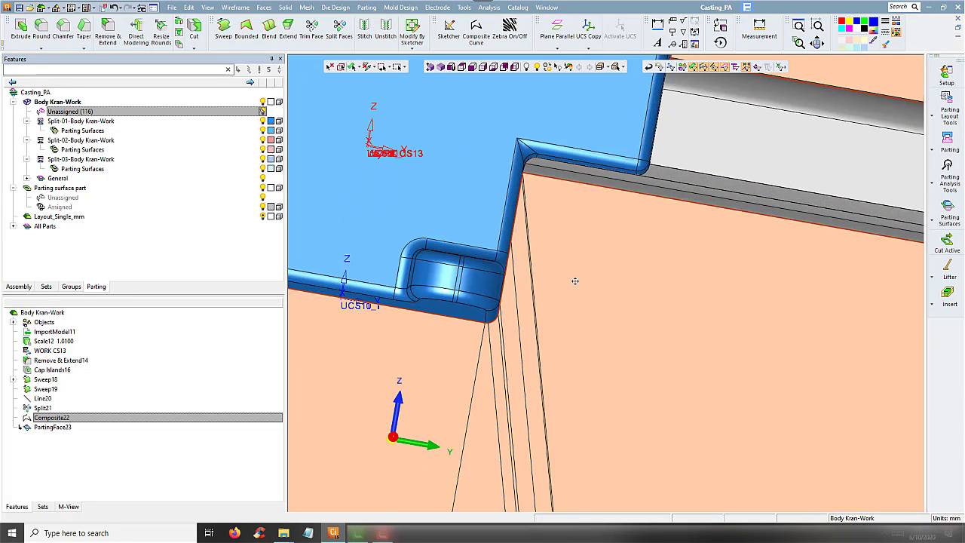
scroll(575, 280, up, 2)
scroll(570, 242, up, 2)
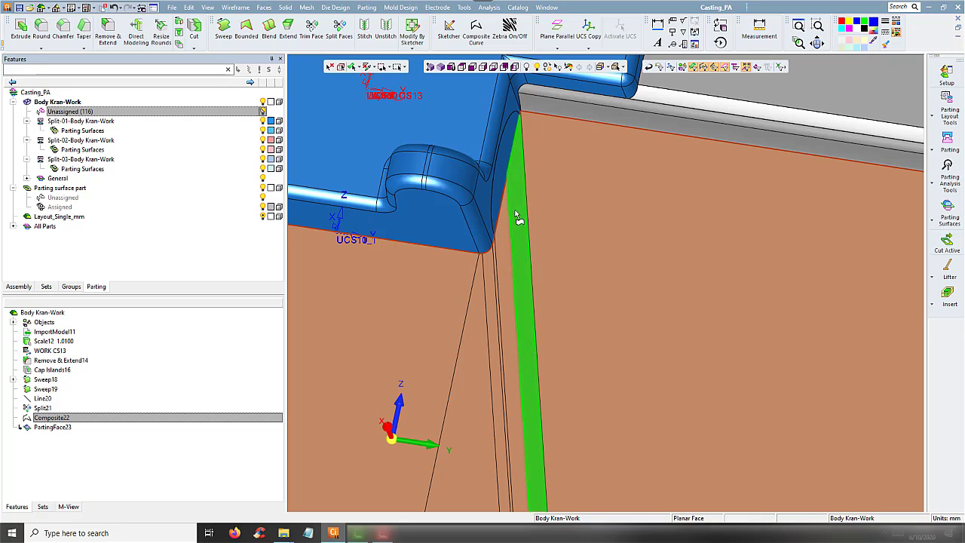
scroll(519, 253, down, 1)
scroll(500, 283, down, 3)
scroll(513, 271, down, 1)
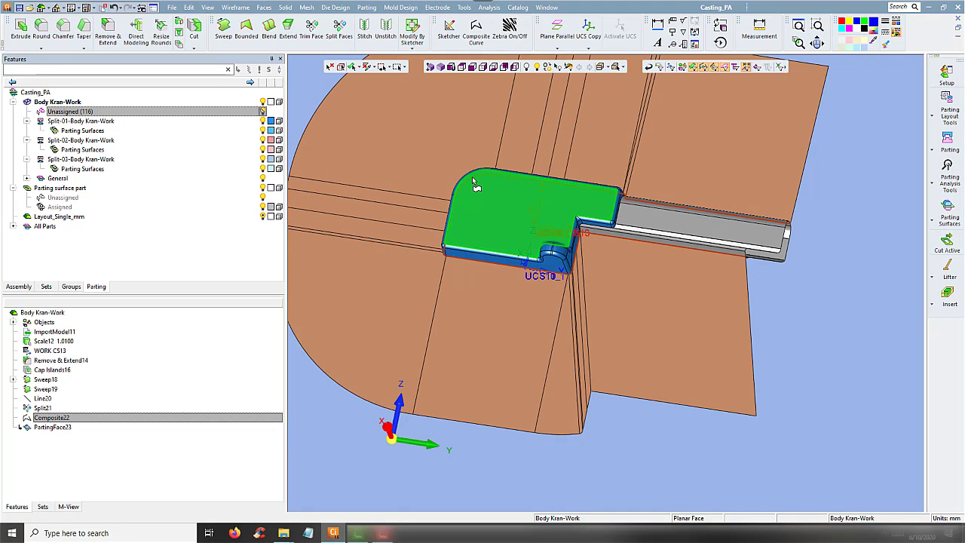
Step: Merge the lower parting-surface faces into the first Composite Face
click(264, 7)
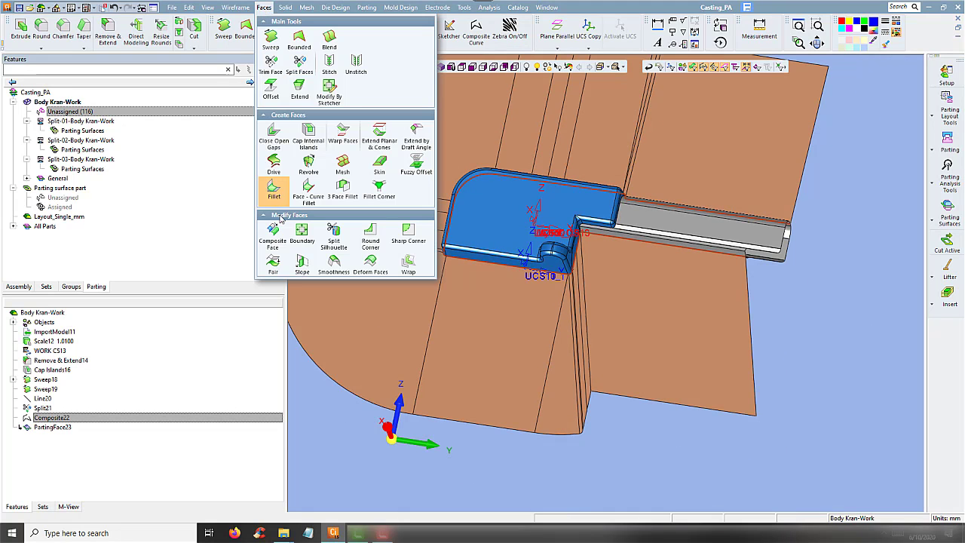
click(273, 235)
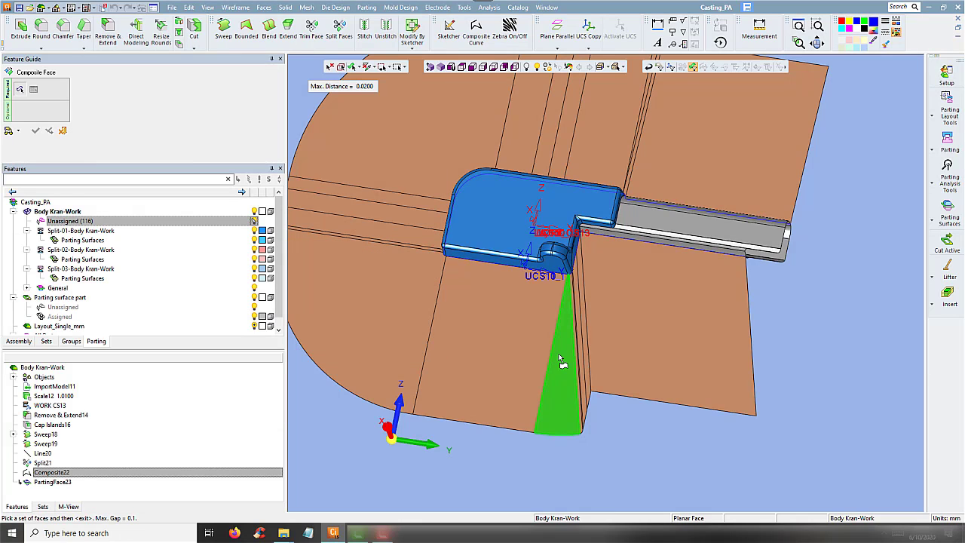
click(609, 386)
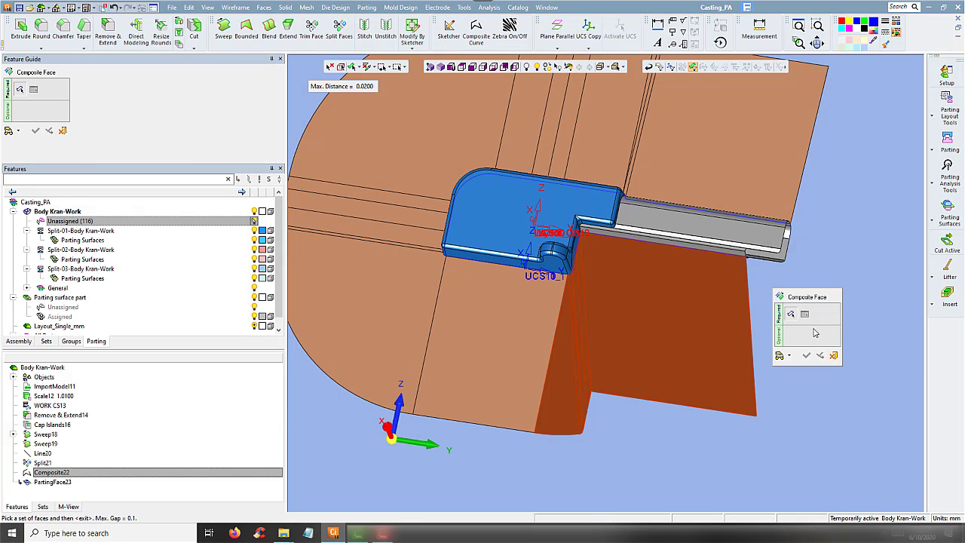
middle_click(831, 275)
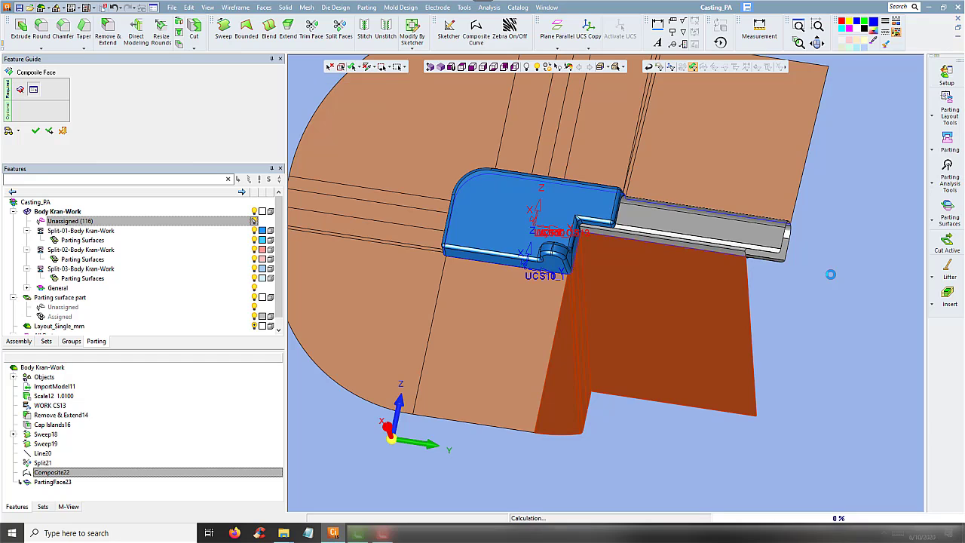
click(845, 276)
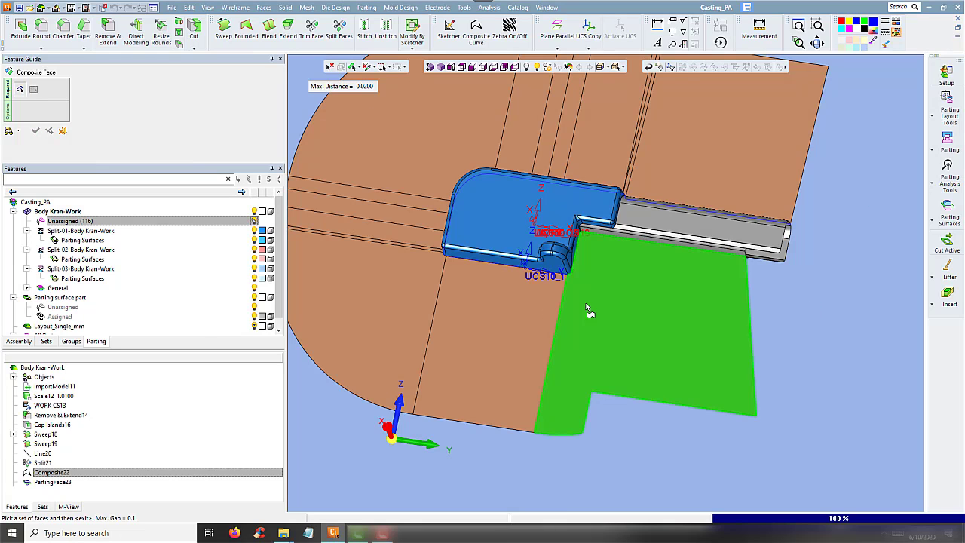
Step: Merge the top-right parting-surface faces into a second composite face
scroll(626, 326, down, 1)
middle_drag(633, 337, 610, 147)
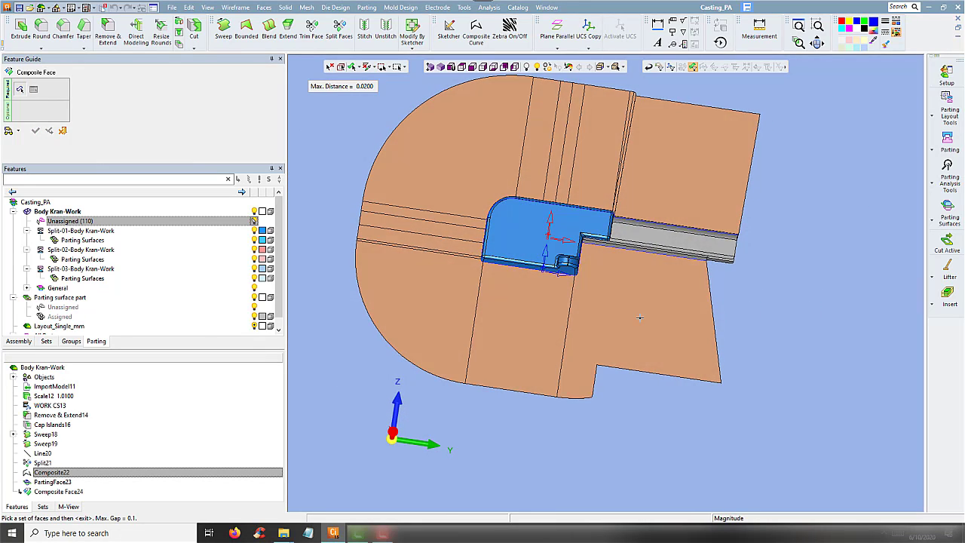
click(638, 164)
middle_click(768, 197)
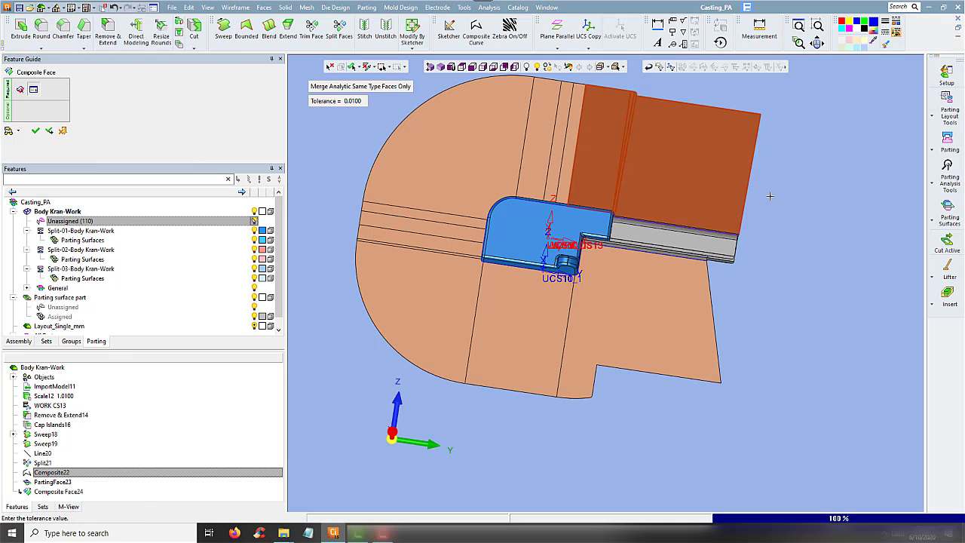
click(782, 197)
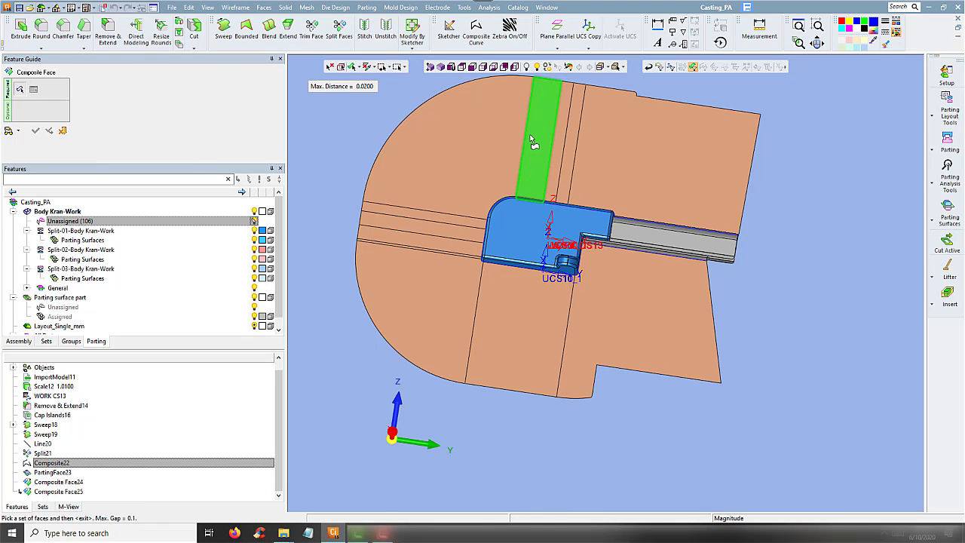
Step: Merge the upper vertical strip and the left horizontal strip into composite faces
click(568, 150)
middle_click(783, 191)
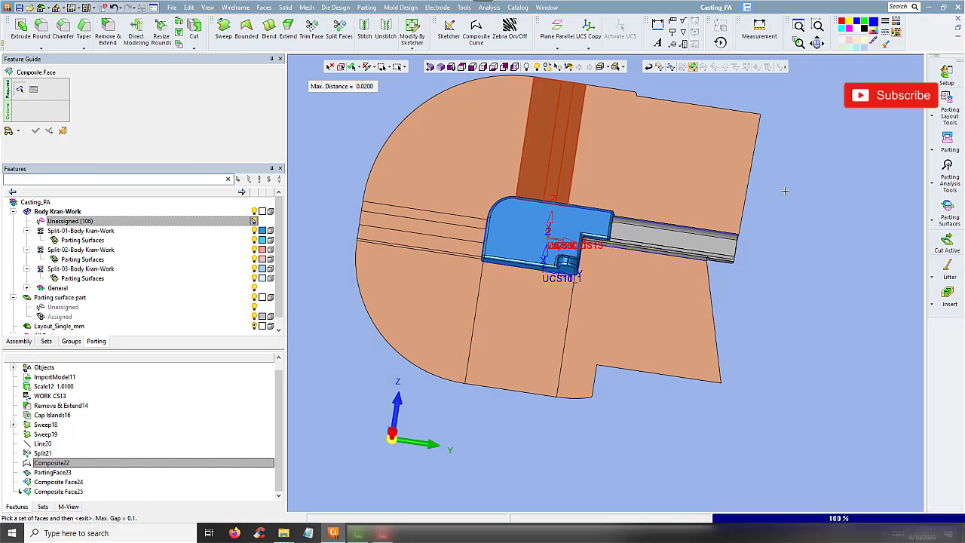
click(786, 191)
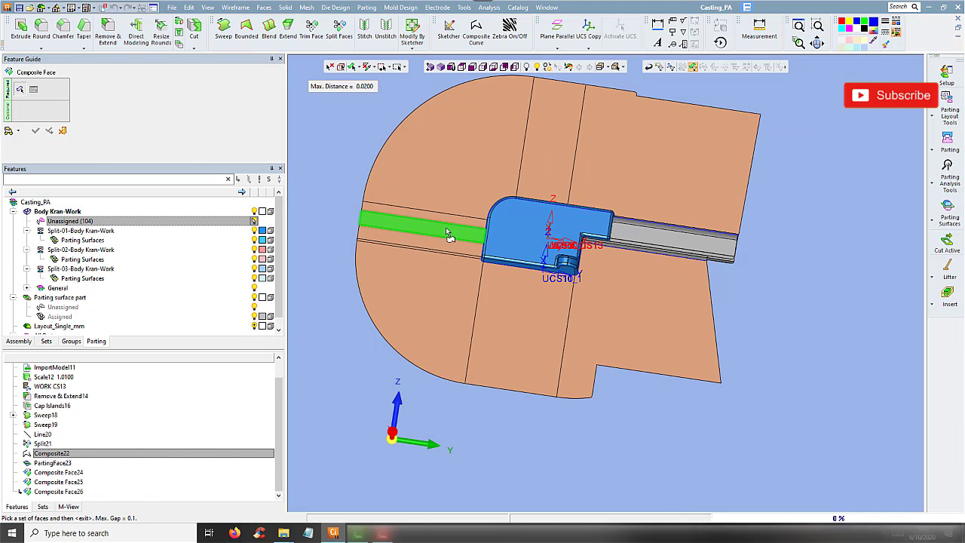
click(446, 252)
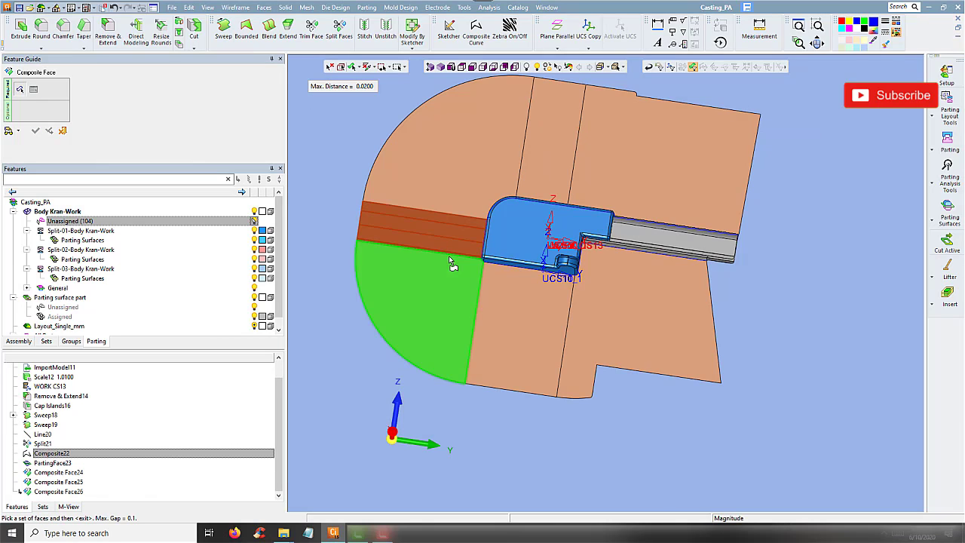
middle_click(453, 260)
click(349, 188)
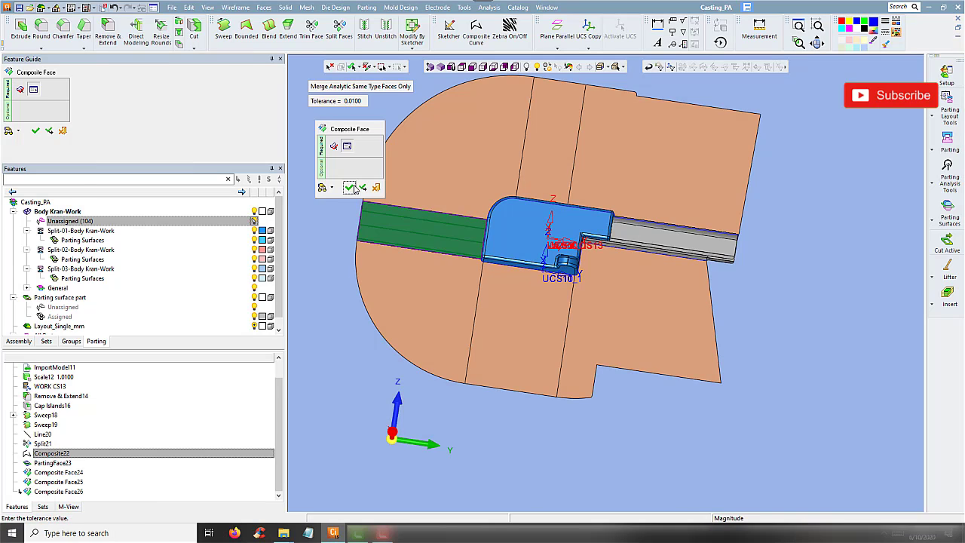
Step: Combine the seven remaining surrounding faces into one final composite face
click(455, 146)
click(543, 160)
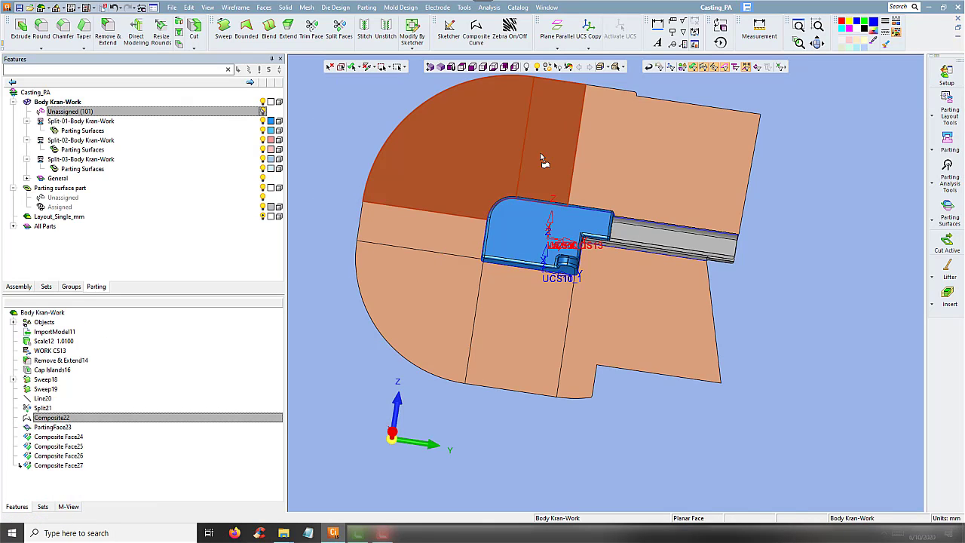
click(605, 159)
click(441, 242)
click(453, 293)
click(521, 332)
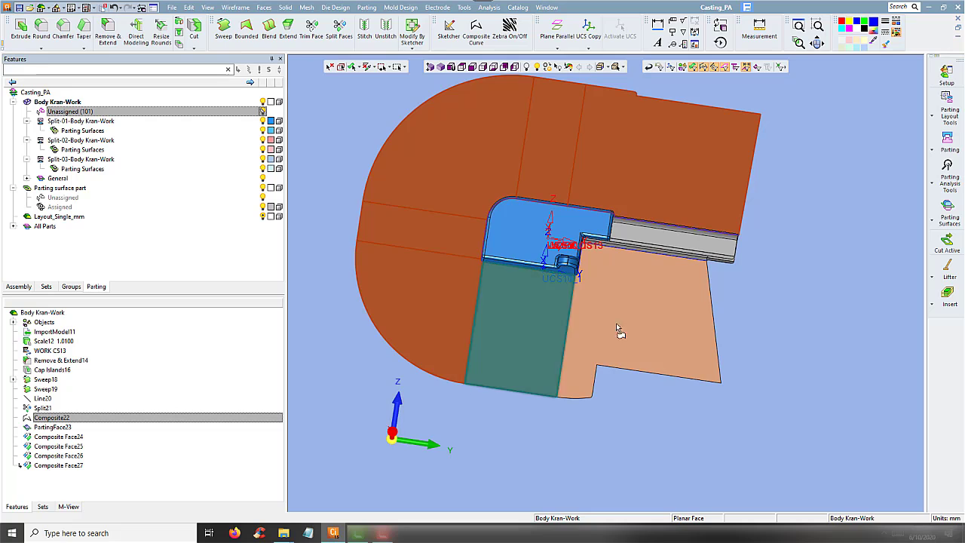
click(619, 329)
click(260, 9)
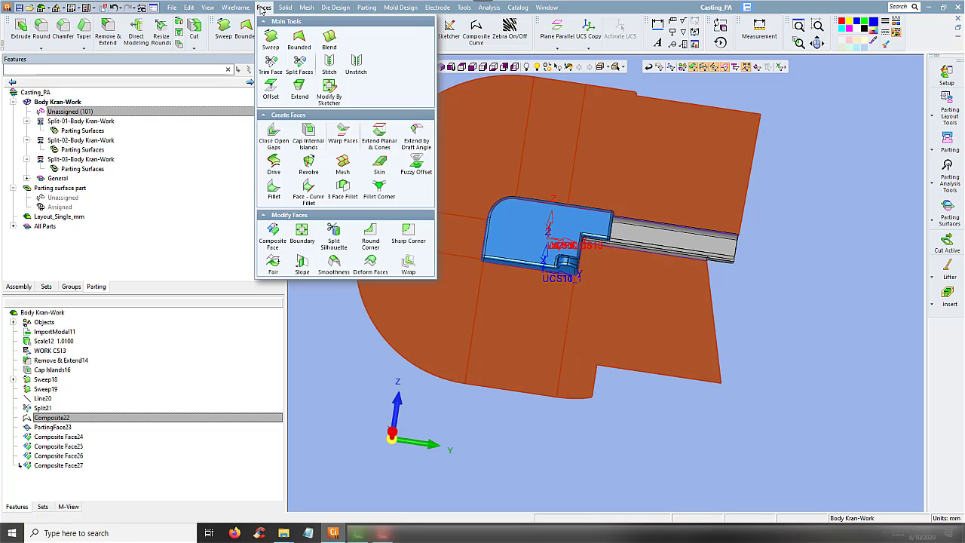
key(Return)
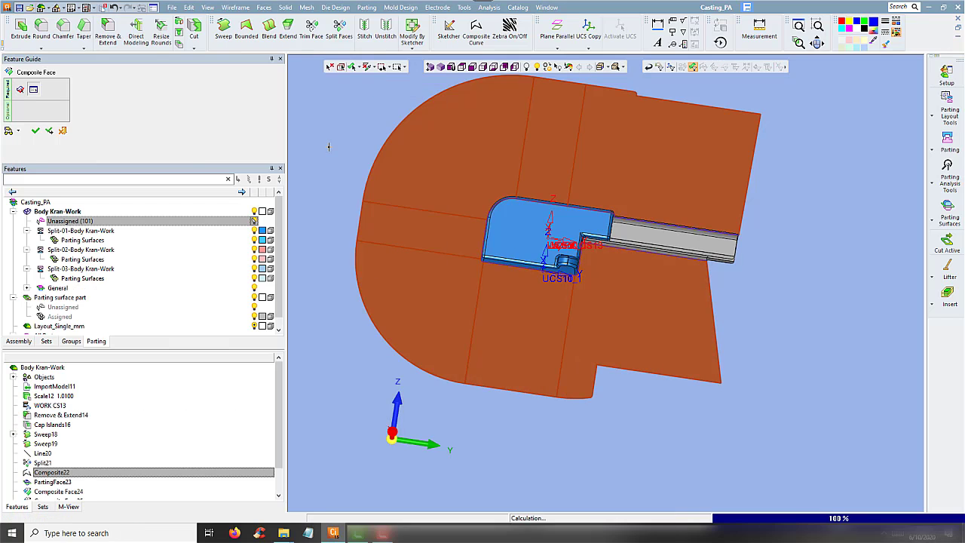
middle_click(329, 151)
mouse_move(736, 324)
middle_down()
mouse_move(722, 353)
mouse_move(759, 362)
middle_up()
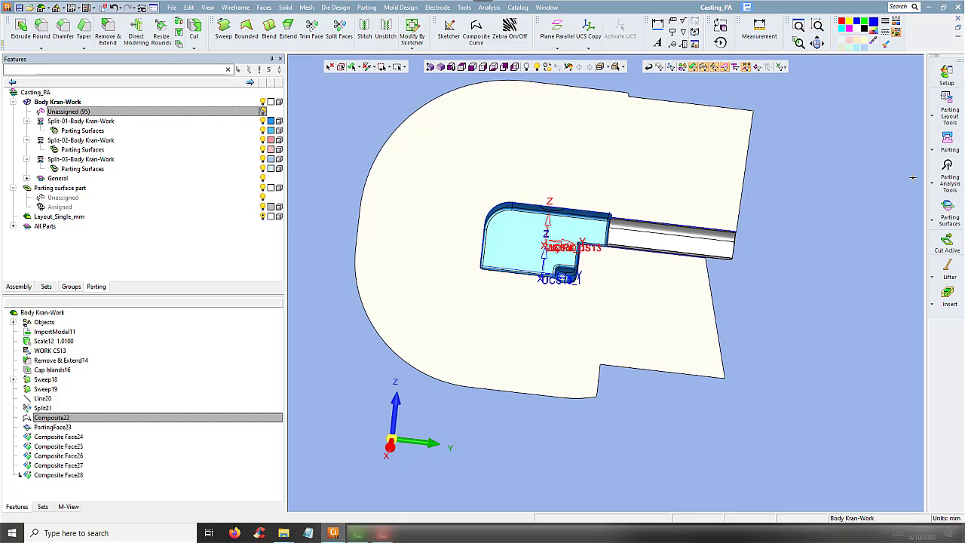
Step: Run QuickSplit, assigning the lower face to the first direction and the upper pink face to the second
click(951, 153)
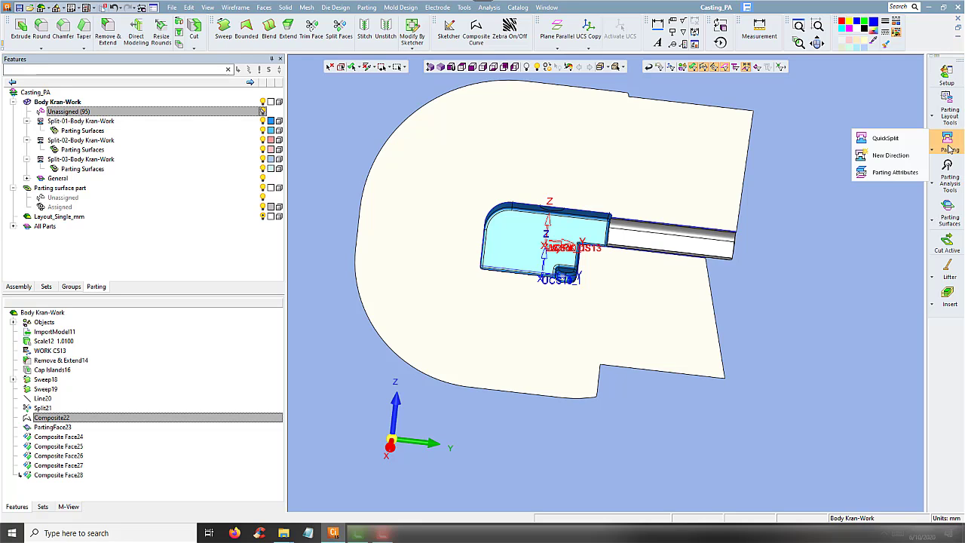
click(892, 178)
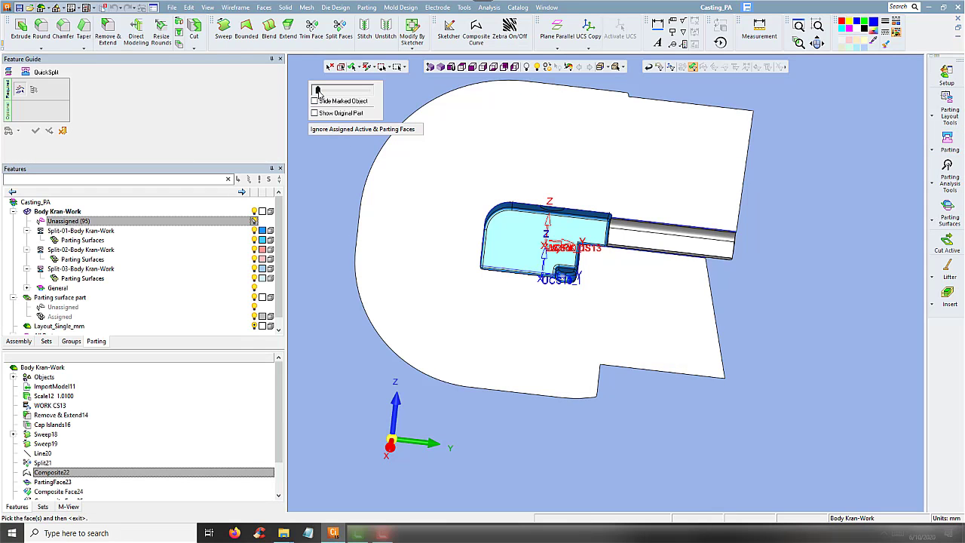
drag(319, 90, 349, 91)
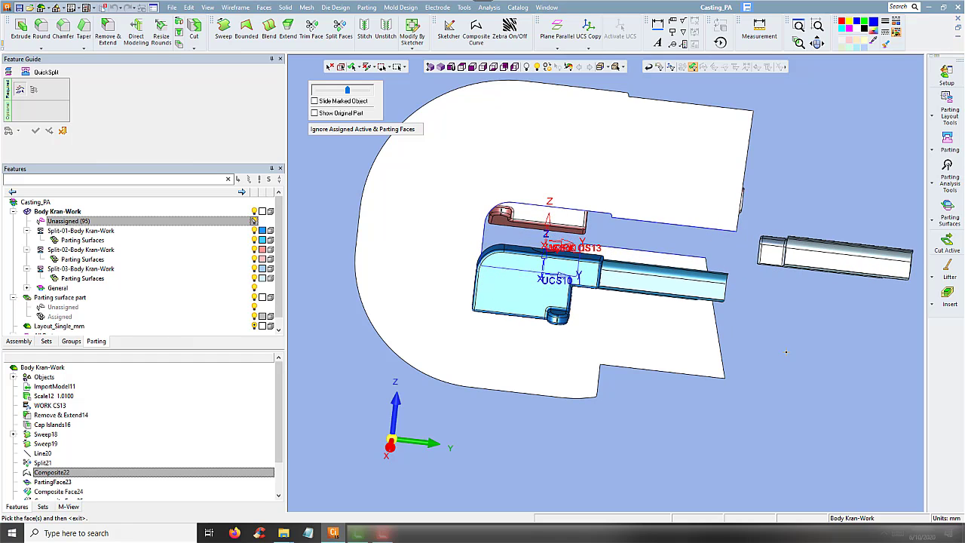
middle_drag(787, 352, 742, 367)
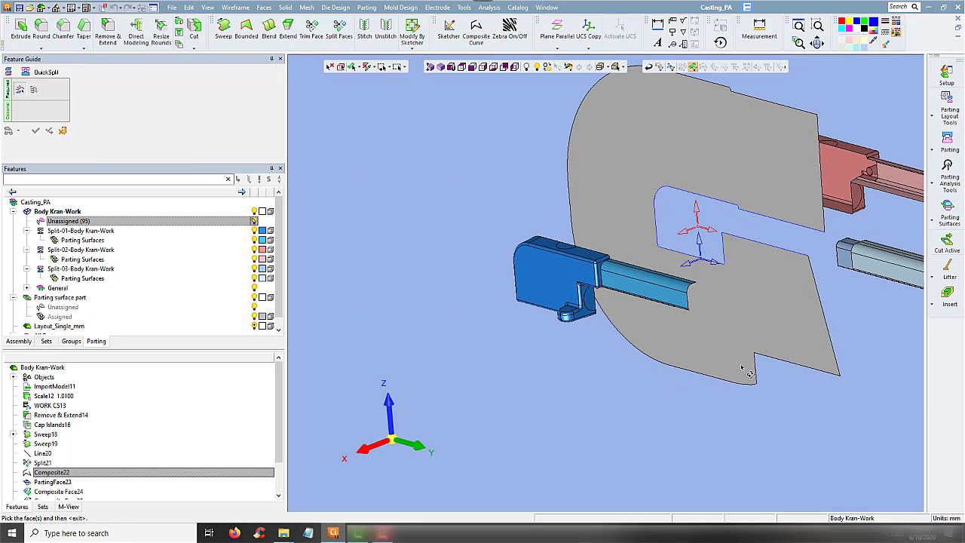
middle_drag(755, 411, 704, 405)
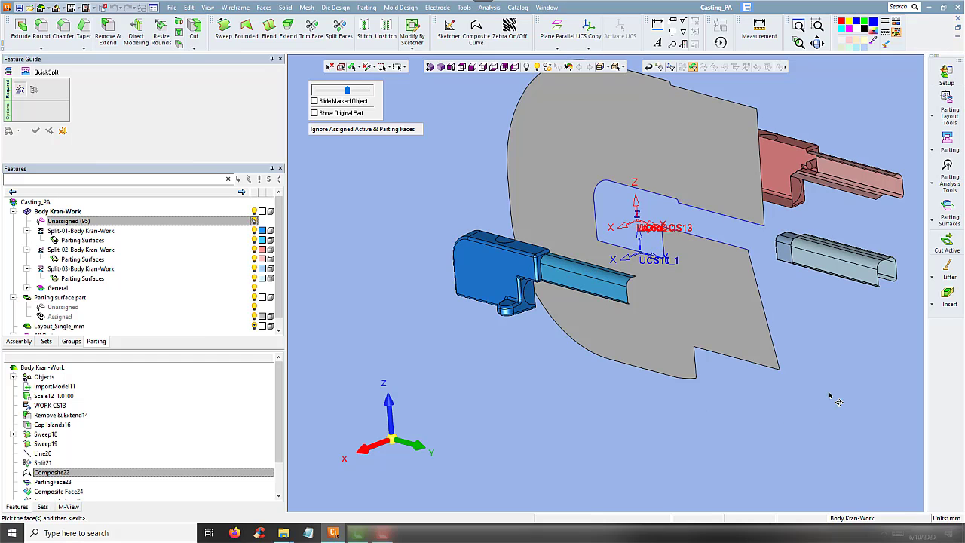
mouse_move(835, 395)
middle_down()
mouse_move(833, 409)
mouse_move(722, 354)
middle_up()
middle_click(721, 354)
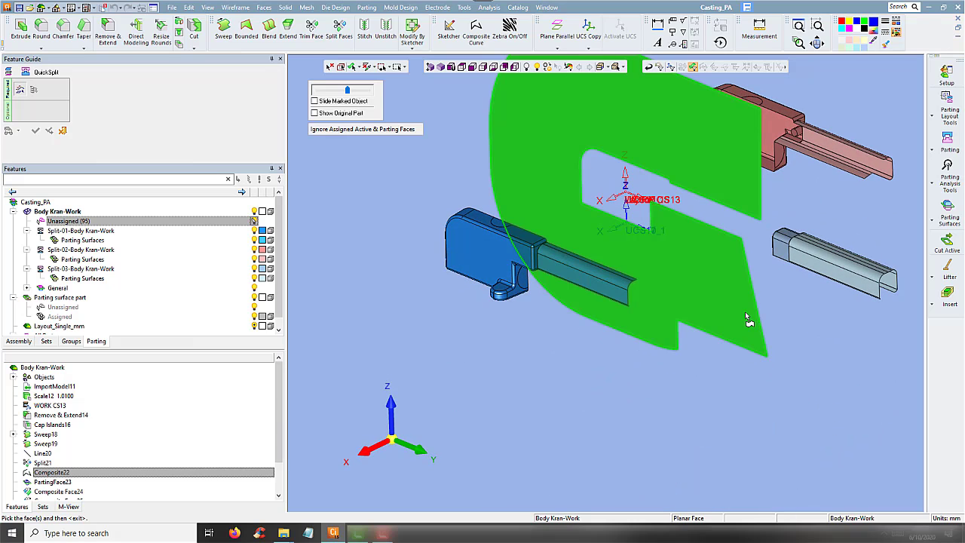
click(527, 254)
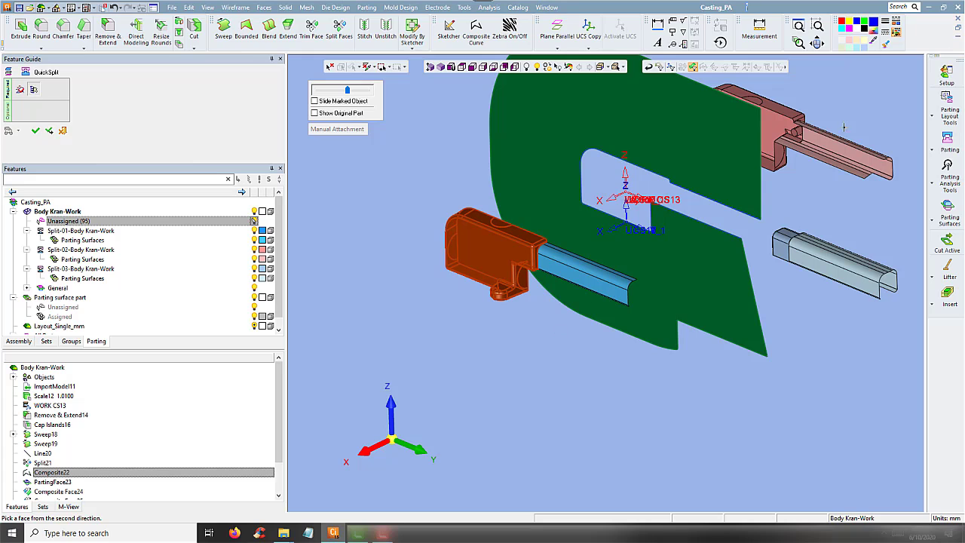
click(785, 114)
middle_click(826, 103)
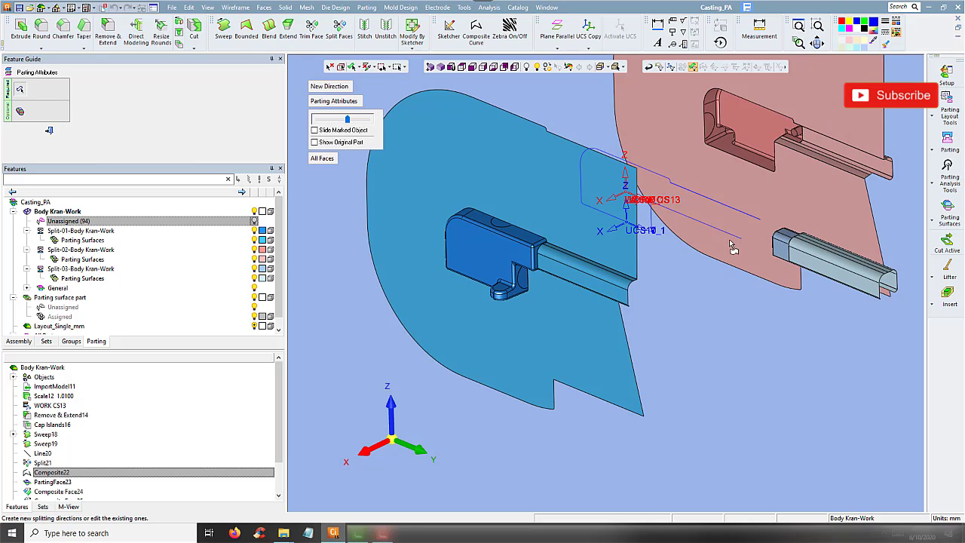
Step: Check the blue and pink parting sides by rotating and sliding them, then close the parting review
mouse_move(733, 321)
middle_down()
mouse_move(656, 313)
mouse_move(725, 322)
middle_up()
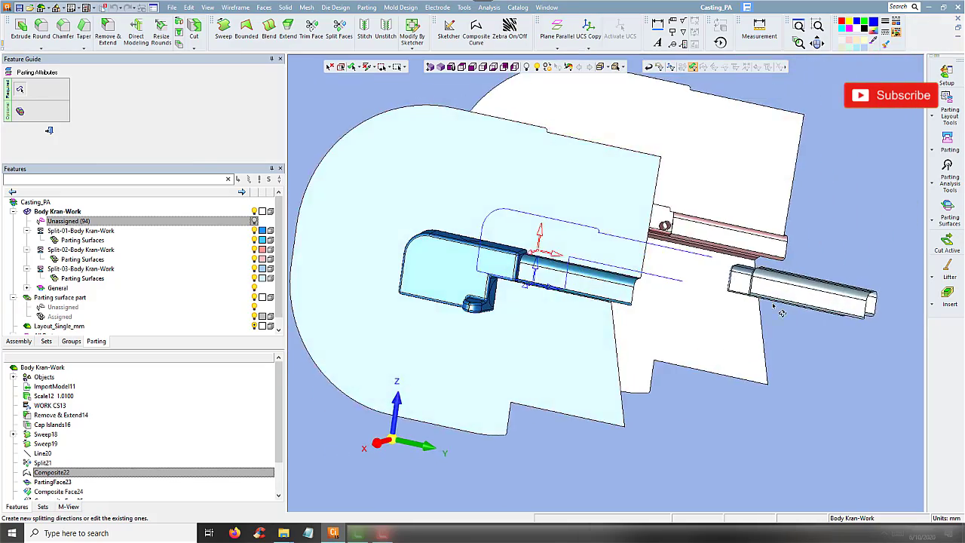
scroll(528, 227, down, 2)
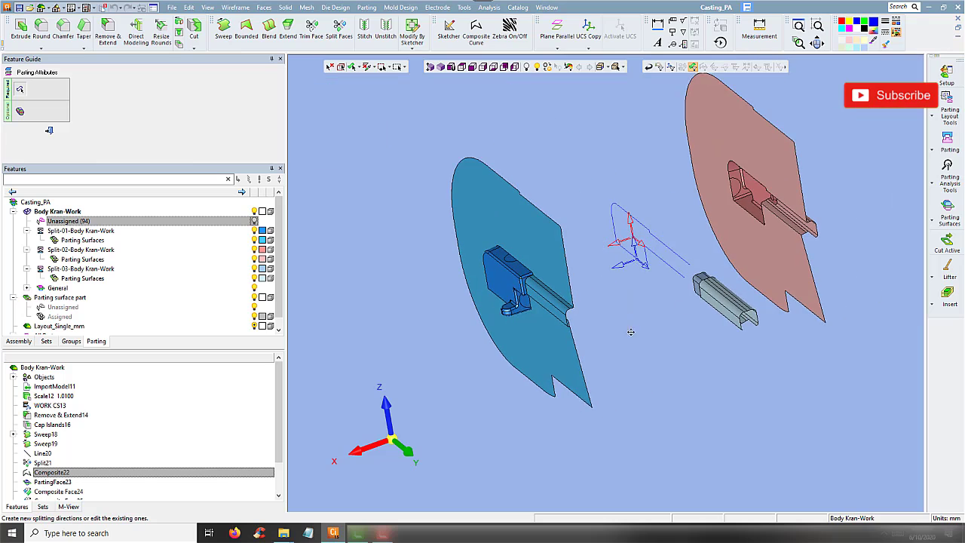
mouse_move(348, 120)
mouse_down()
mouse_move(320, 121)
mouse_move(344, 121)
mouse_up()
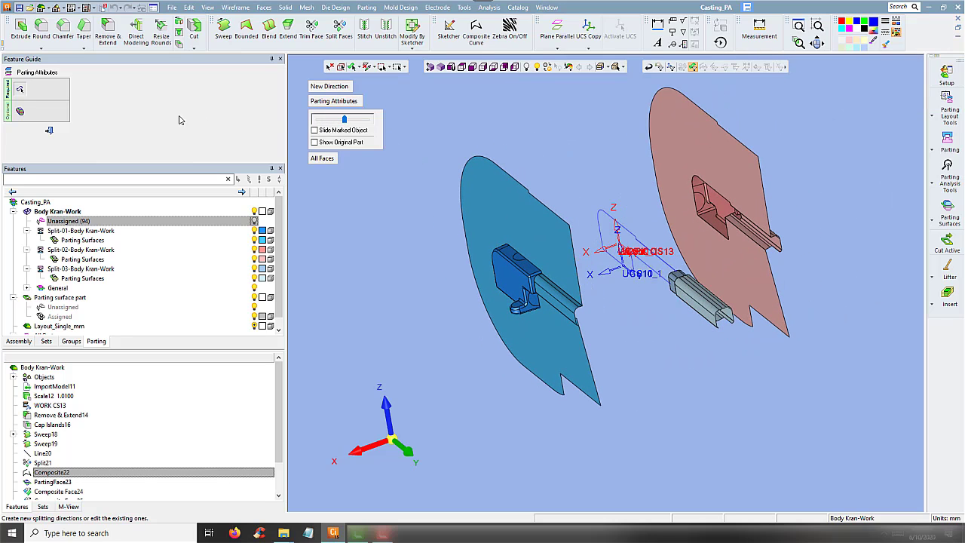
click(50, 132)
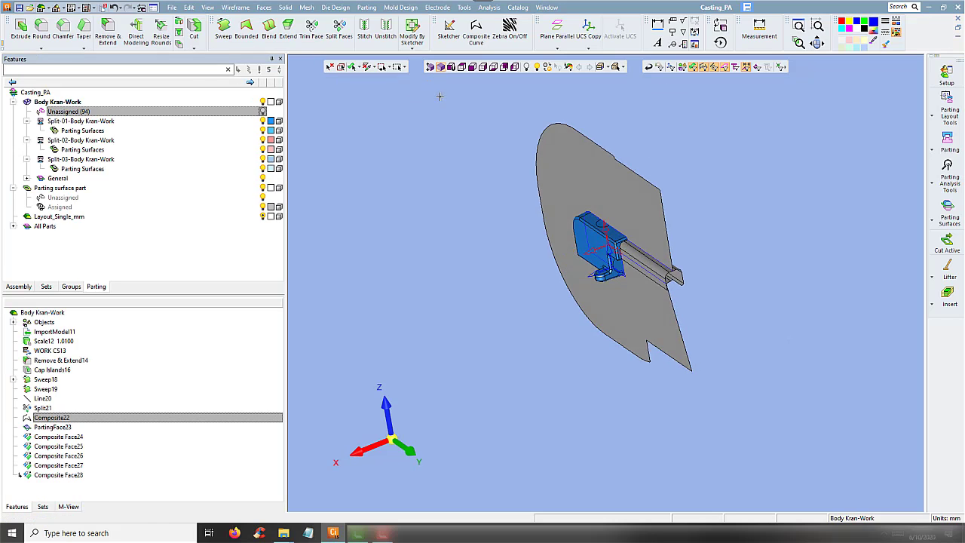
middle_drag(441, 102, 556, 98)
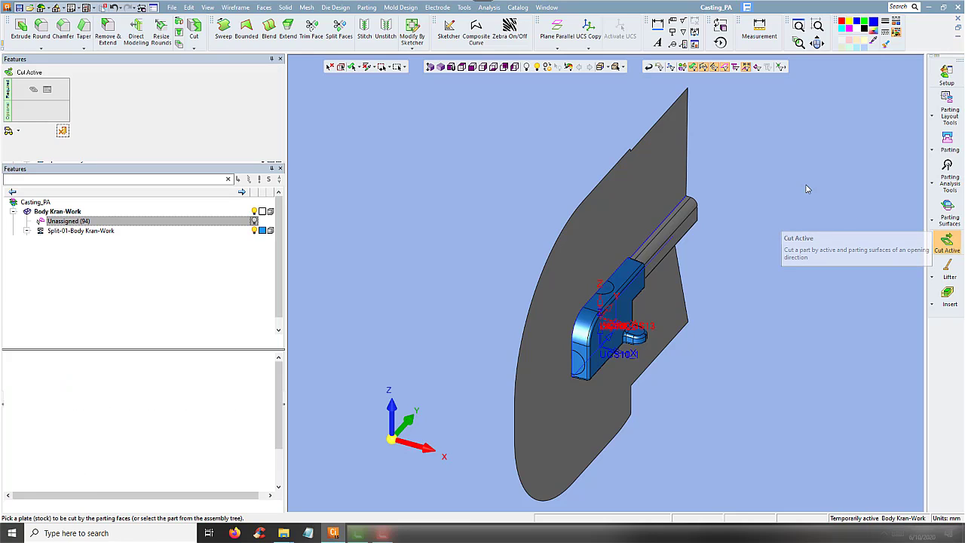
Step: Send the cut result to a new part named Cavity R under the Casting_PA assembly
click(344, 88)
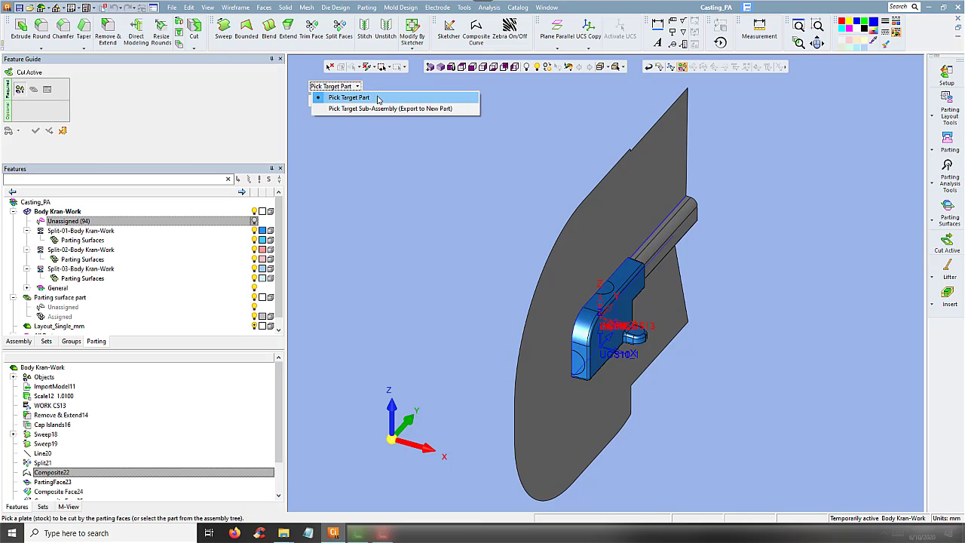
click(405, 110)
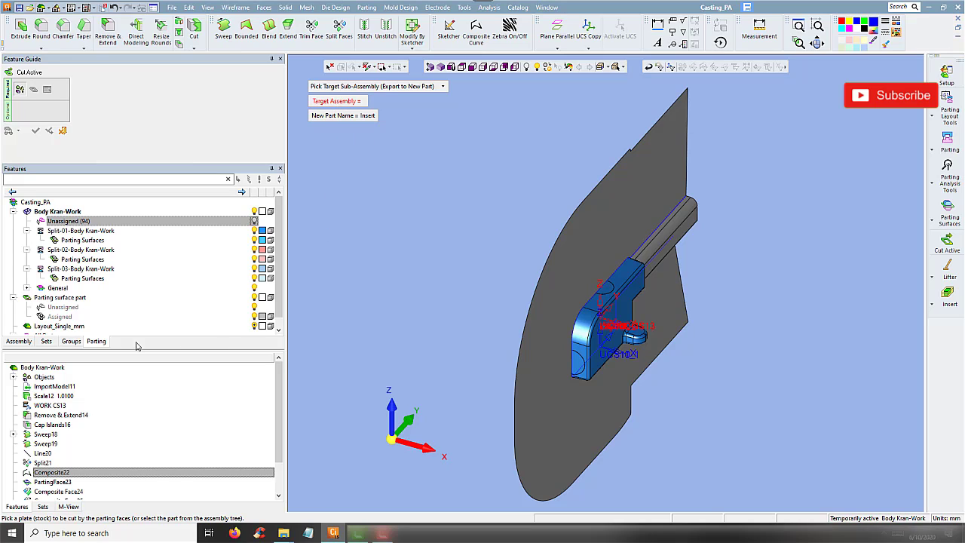
click(17, 343)
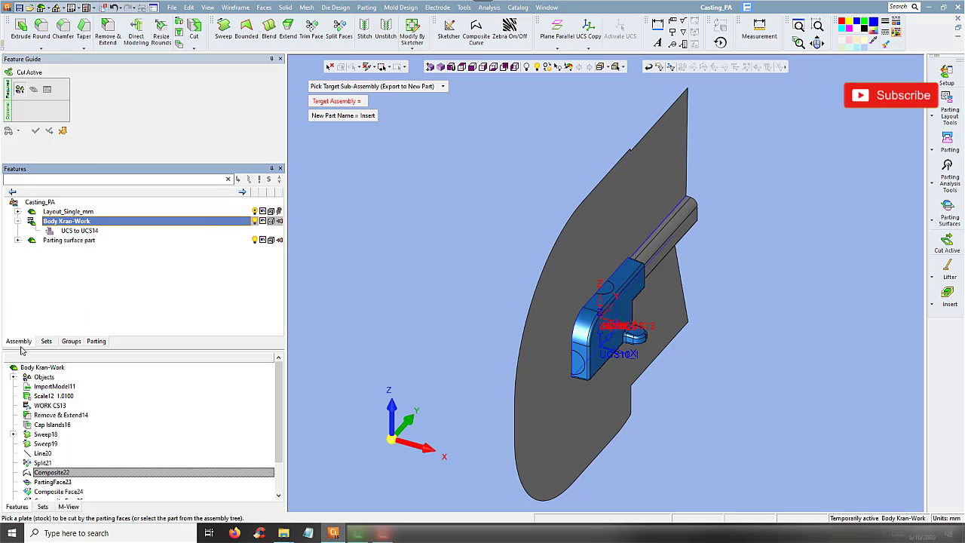
click(41, 204)
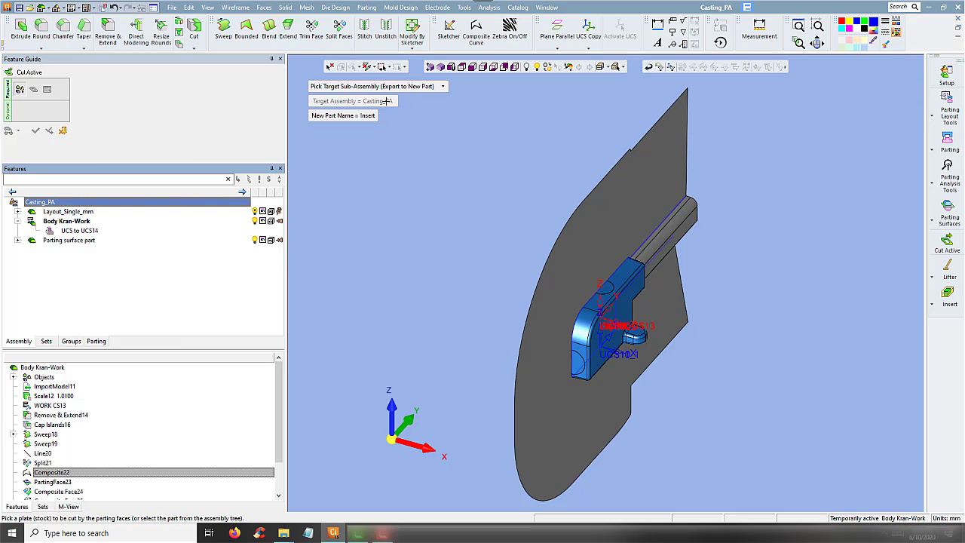
click(356, 119)
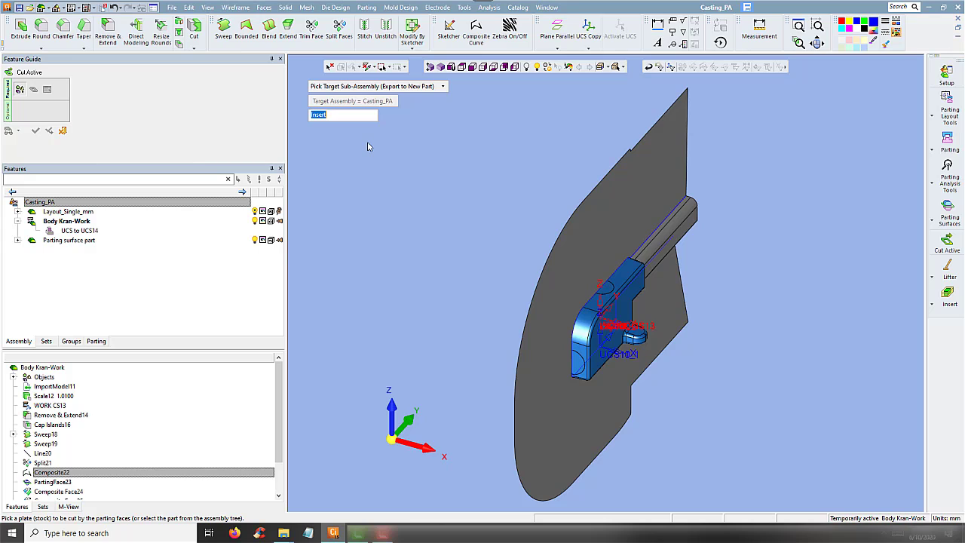
text(Cavity R)
key(Return)
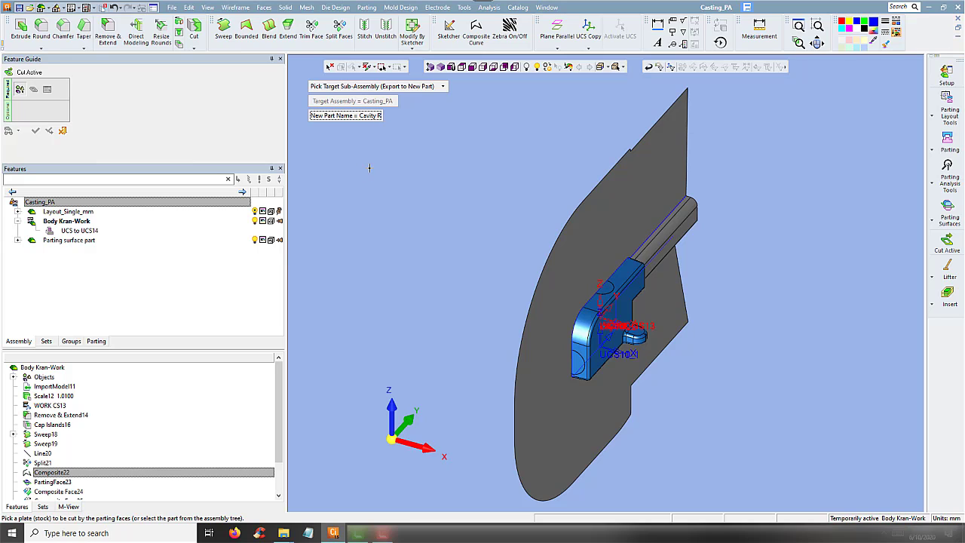
Step: Pick the part and parting faces to cut, then approve the Cut Active
click(608, 326)
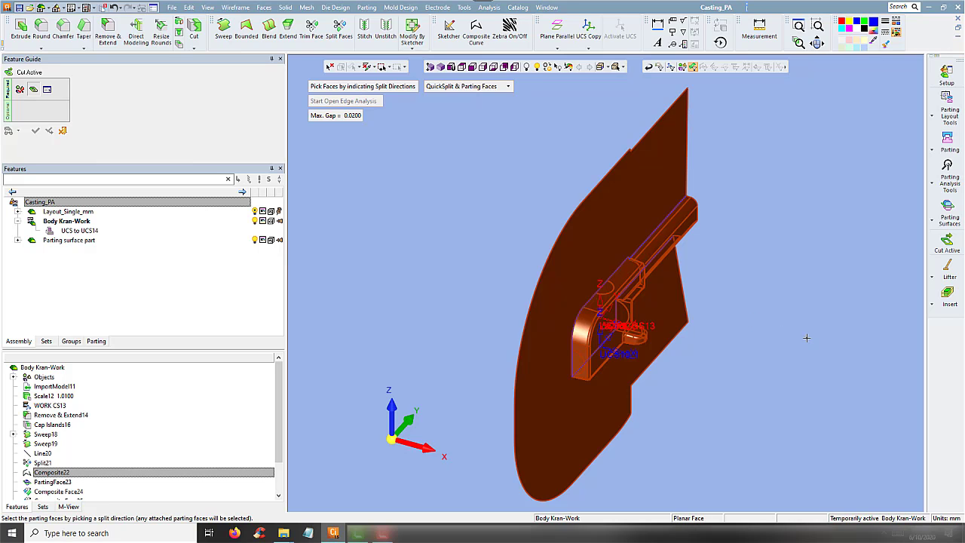
mouse_move(806, 338)
middle_down()
mouse_move(739, 334)
mouse_move(746, 327)
mouse_move(694, 299)
mouse_move(641, 314)
mouse_move(851, 370)
mouse_move(761, 340)
middle_up()
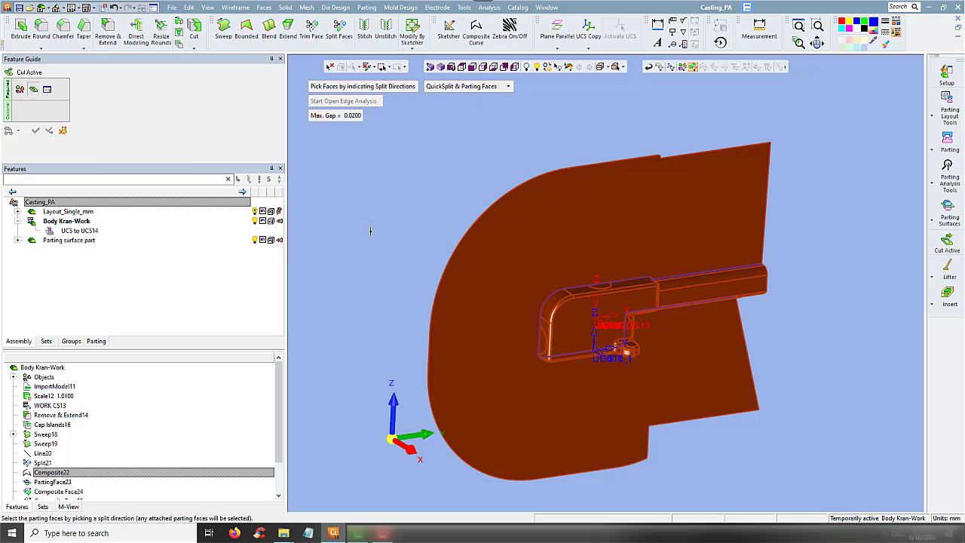
mouse_move(371, 231)
middle_down()
mouse_move(415, 231)
mouse_move(552, 313)
middle_up()
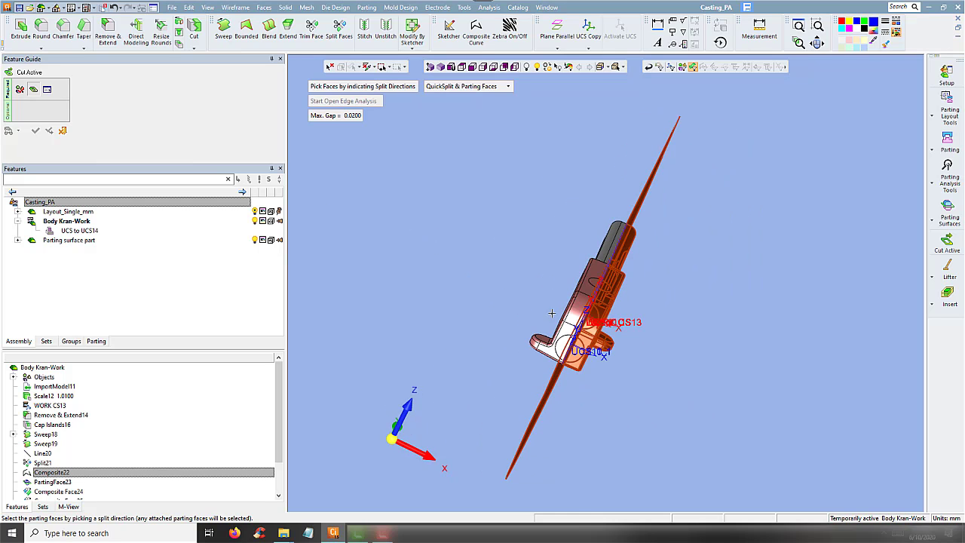
mouse_move(698, 308)
middle_down()
mouse_move(663, 305)
mouse_move(623, 276)
mouse_move(617, 293)
middle_up()
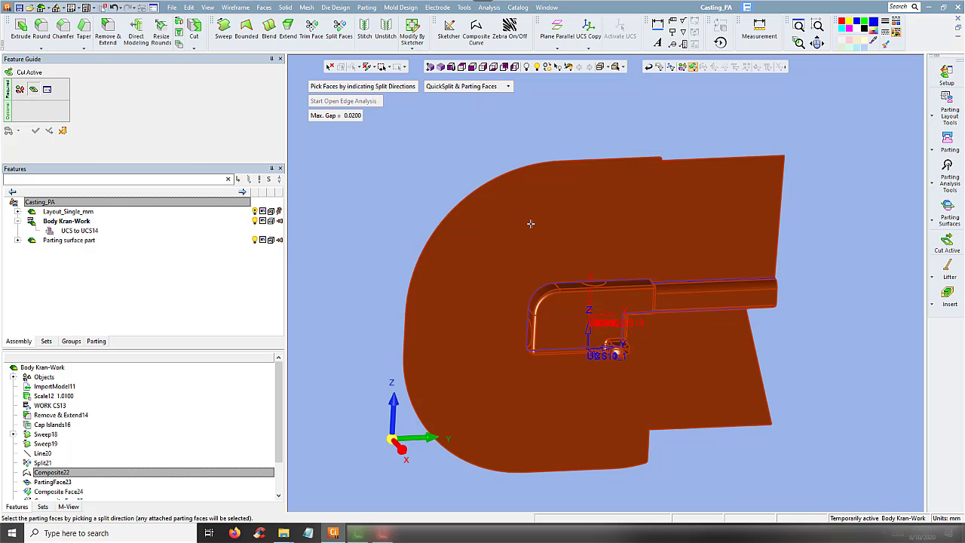
mouse_move(363, 164)
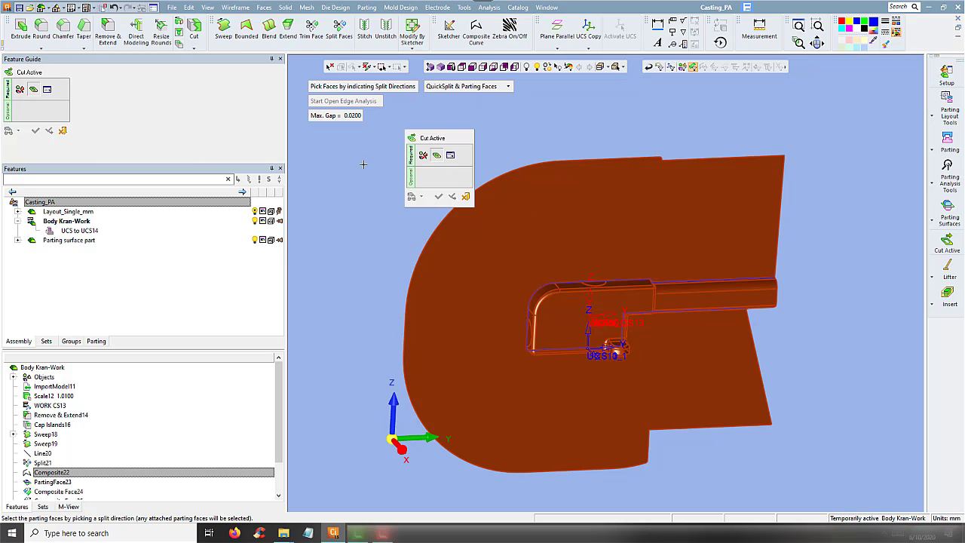
middle_click(377, 170)
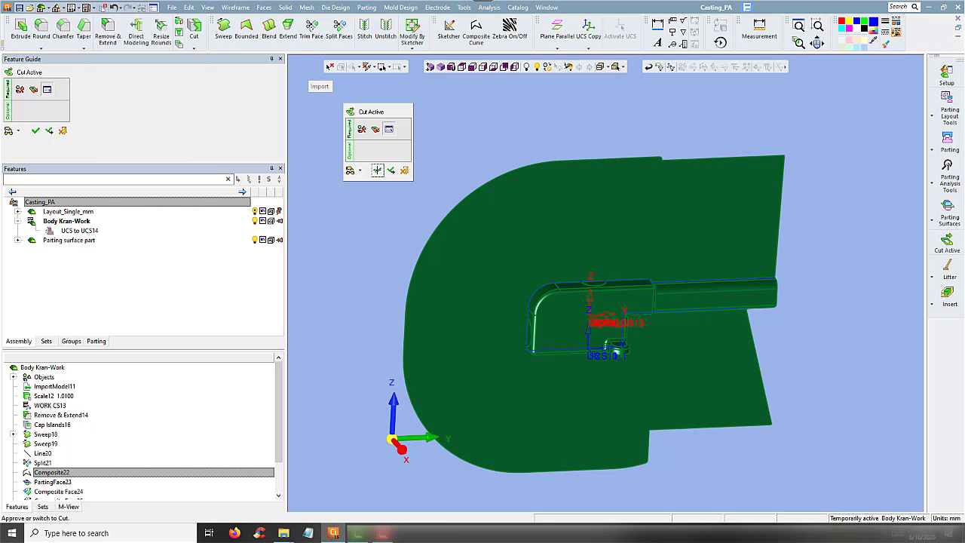
click(377, 172)
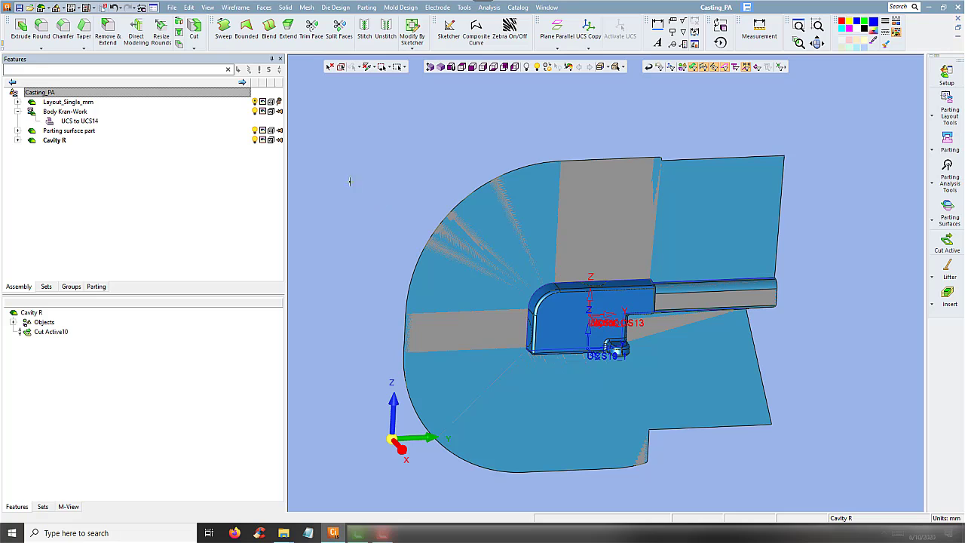
Step: Hide Body Kran-Work and Layout_Single_mm so only Cavity R shows, then start a new sketch
click(35, 144)
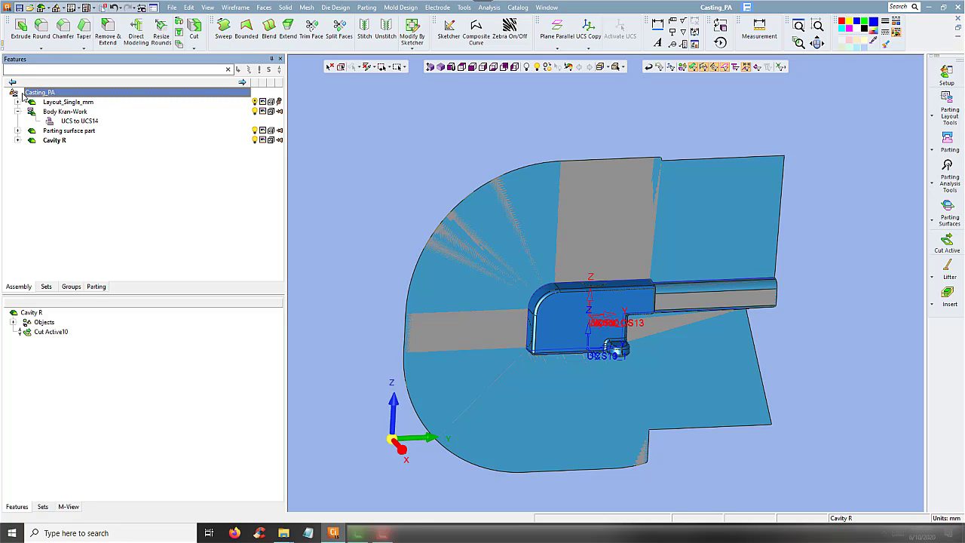
click(256, 133)
click(255, 111)
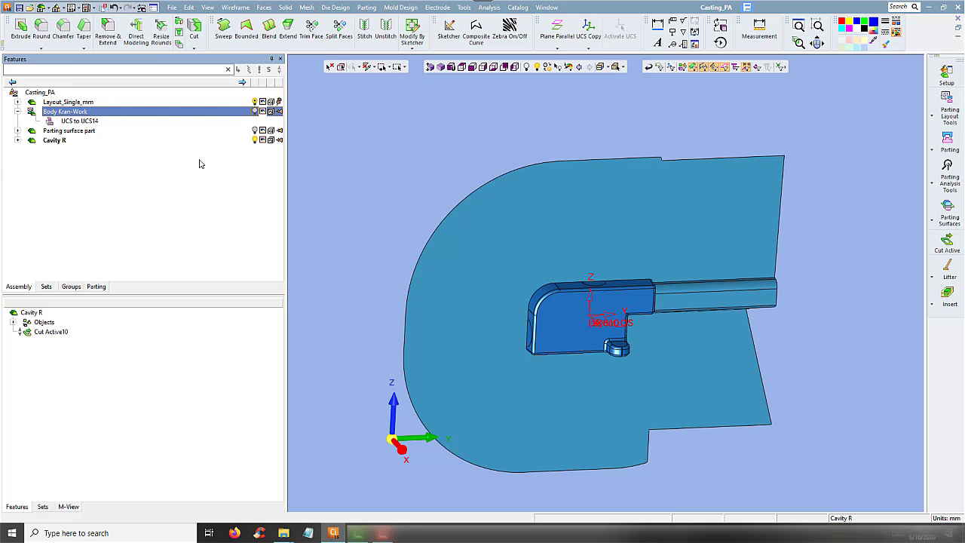
click(255, 102)
mouse_move(418, 153)
middle_down()
mouse_move(582, 198)
mouse_move(556, 216)
mouse_move(420, 165)
mouse_move(606, 198)
mouse_move(618, 173)
mouse_move(583, 196)
mouse_move(482, 173)
mouse_move(465, 151)
middle_up()
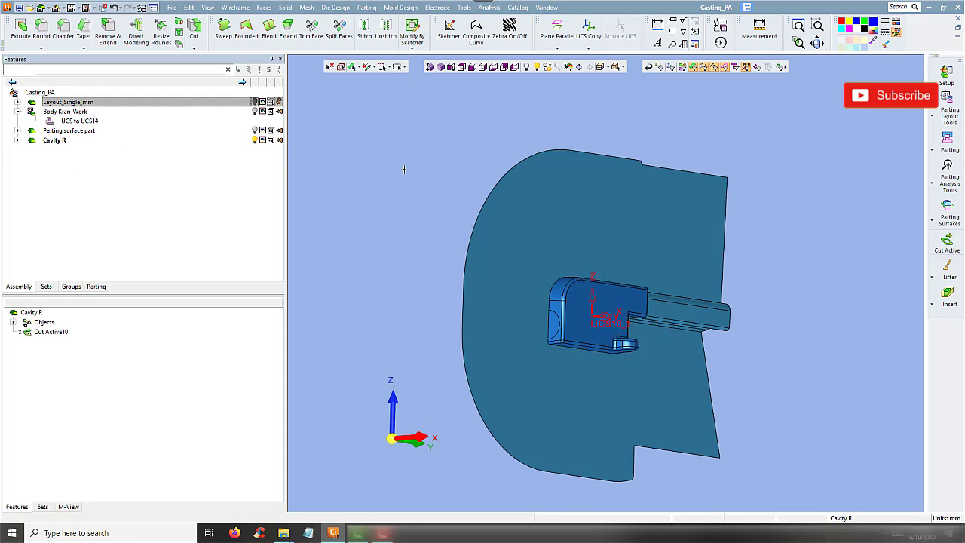
click(451, 31)
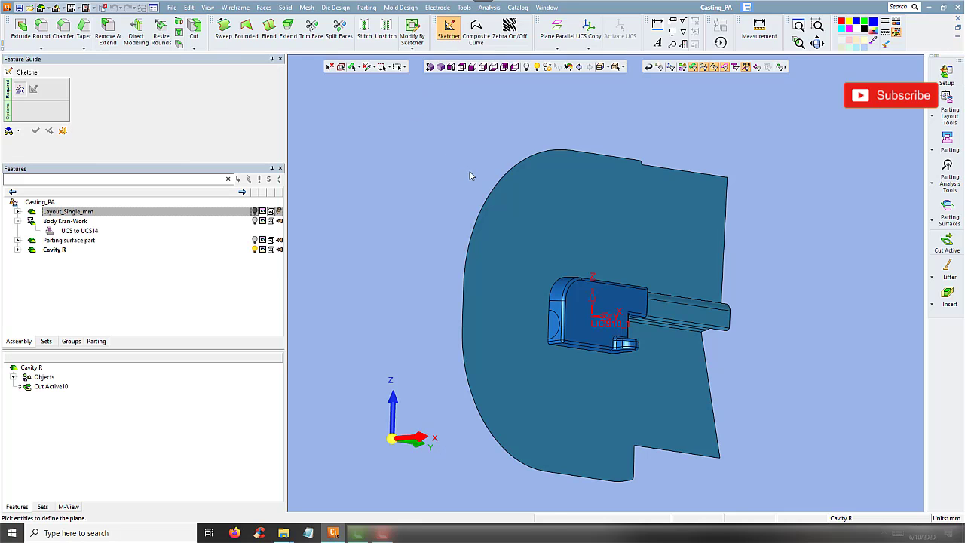
Step: On the cavity's flat face, draw a rectangle and stretch it to roughly 162 by 126
click(610, 323)
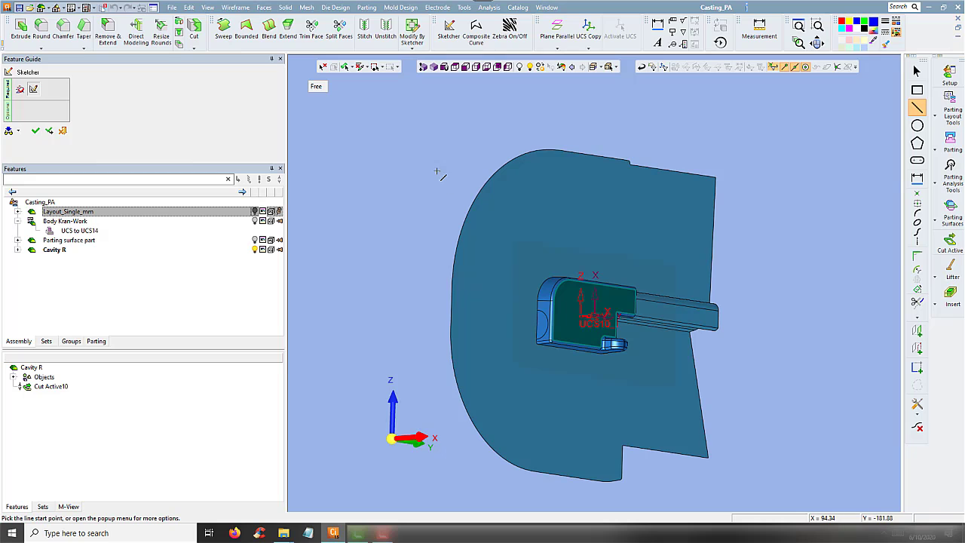
click(472, 68)
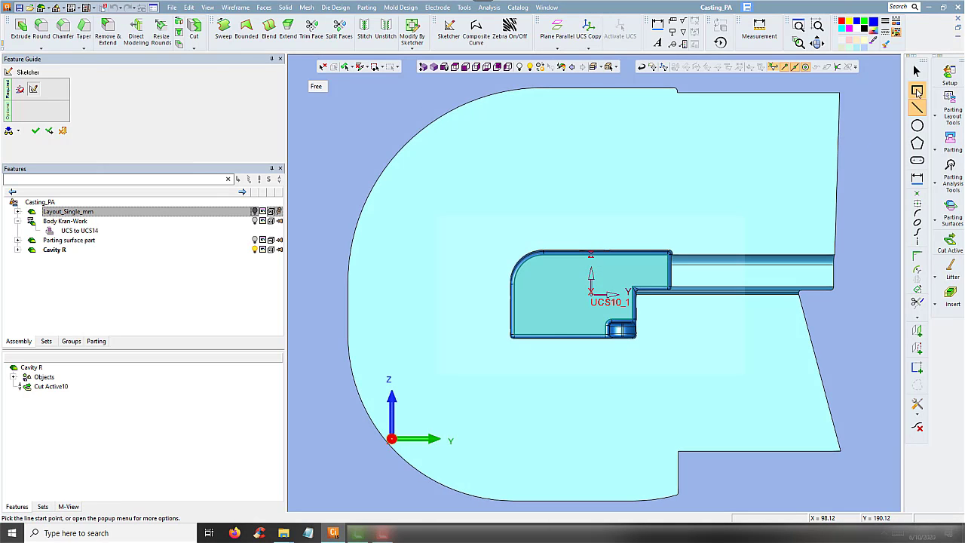
click(918, 91)
click(323, 117)
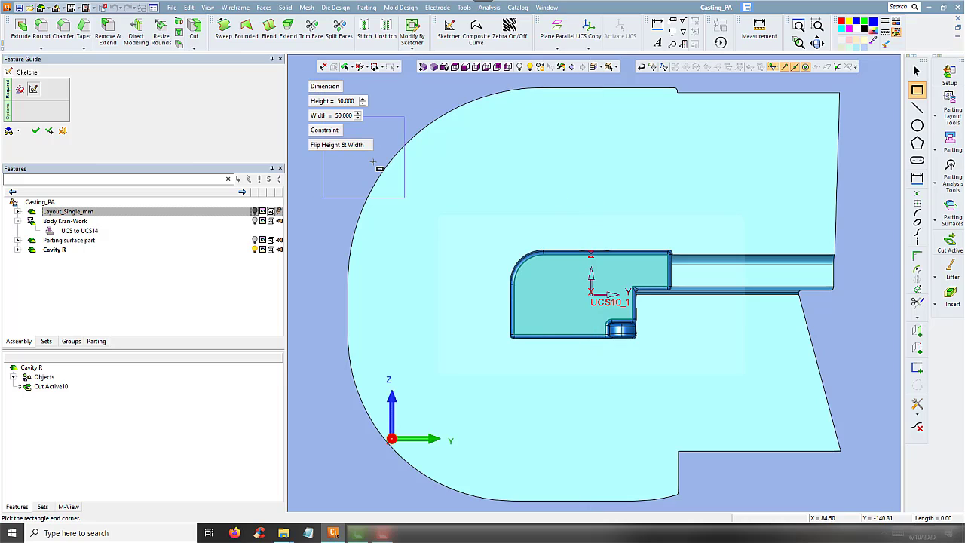
click(650, 239)
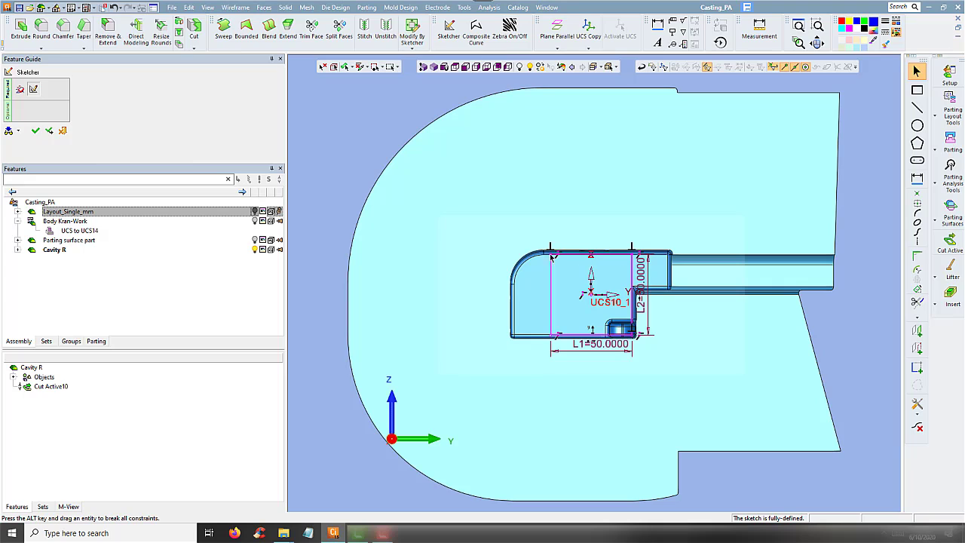
drag(553, 334, 464, 338)
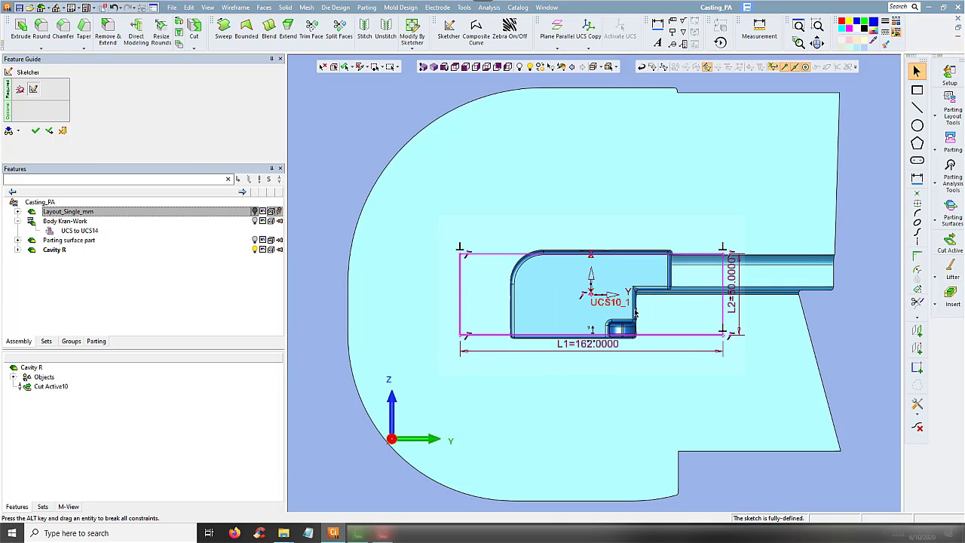
drag(738, 260, 735, 228)
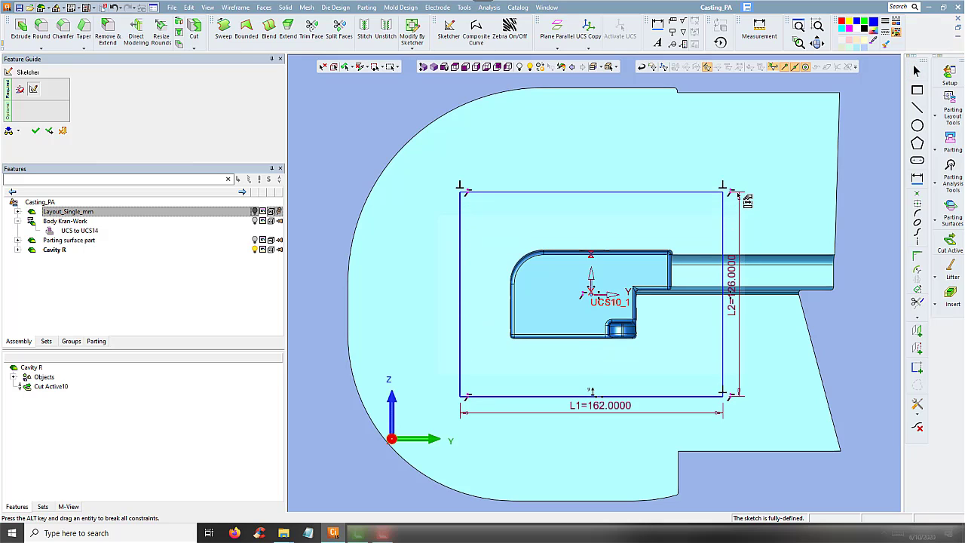
Step: Set the rectangle's L2 height to 120 and L1 width to 175, then exit the sketch
double_click(732, 277)
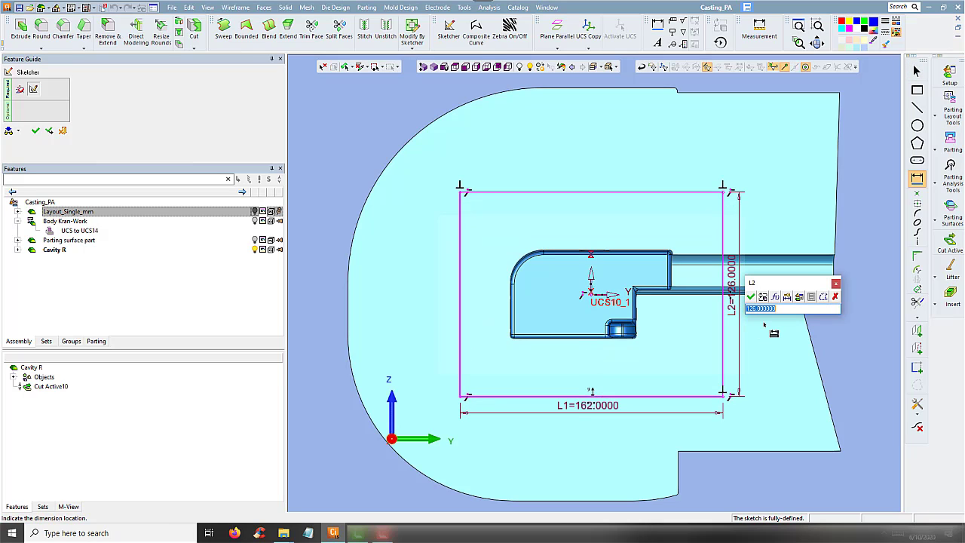
text(150)
key(Return)
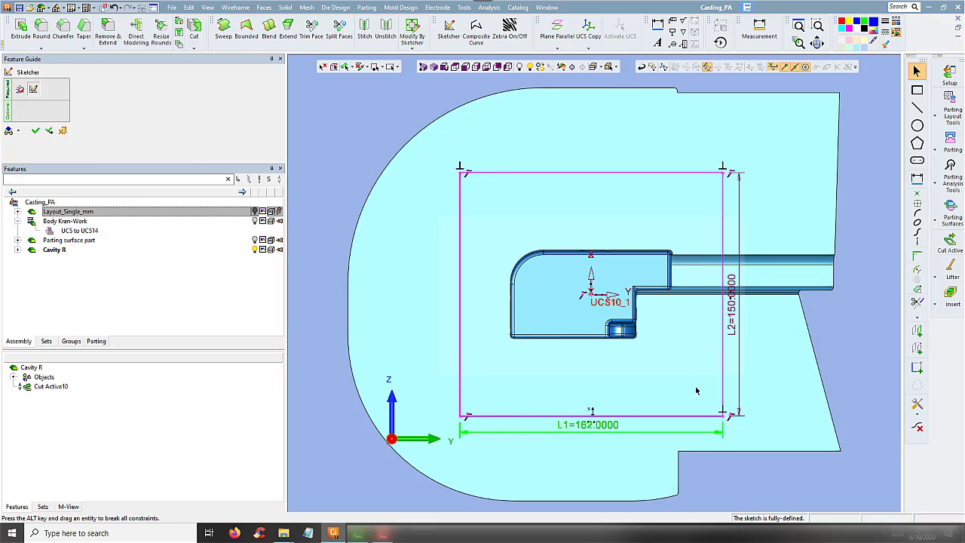
double_click(737, 335)
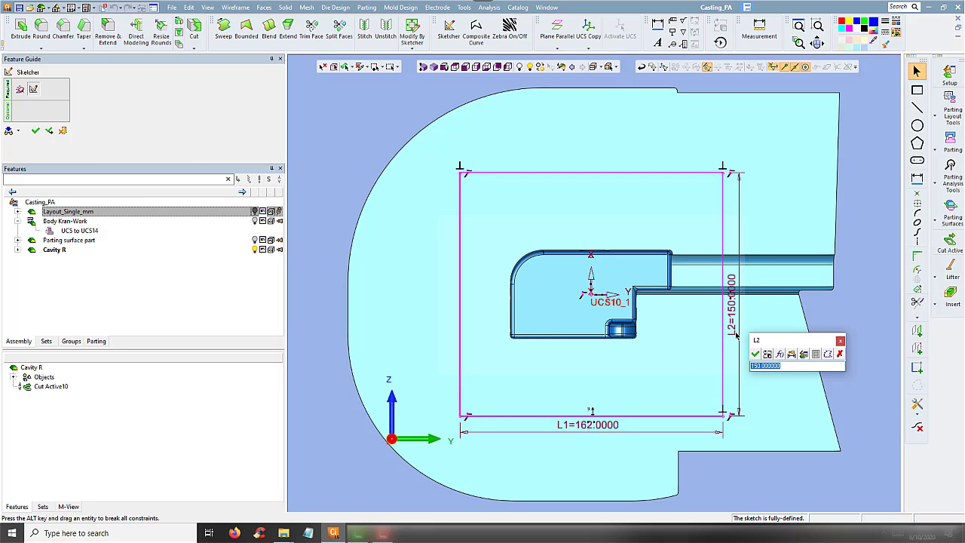
text(120)
key(Return)
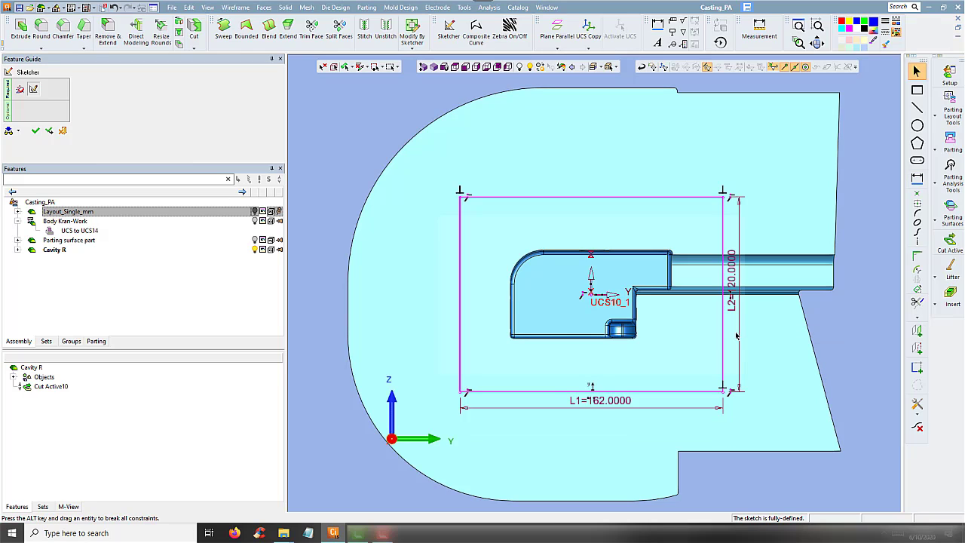
double_click(626, 405)
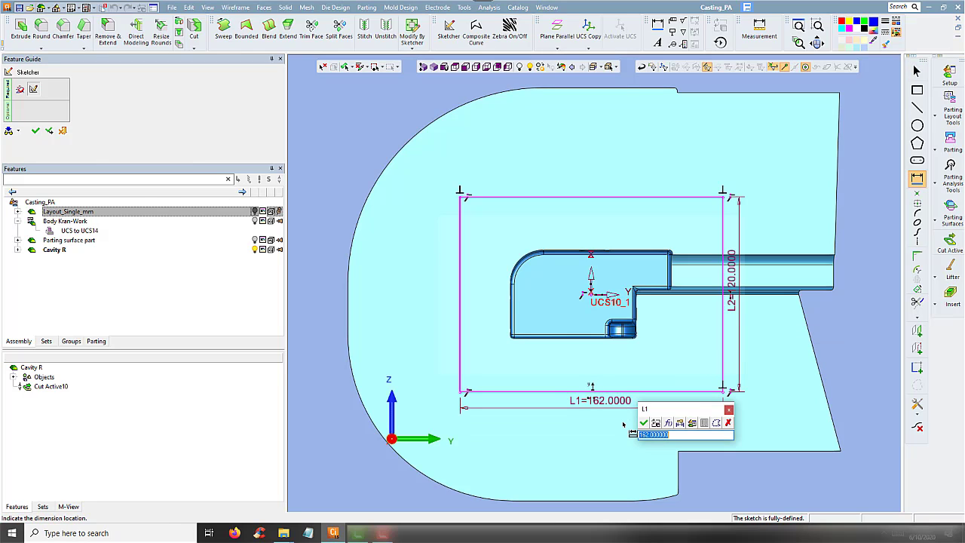
text(175)
key(Return)
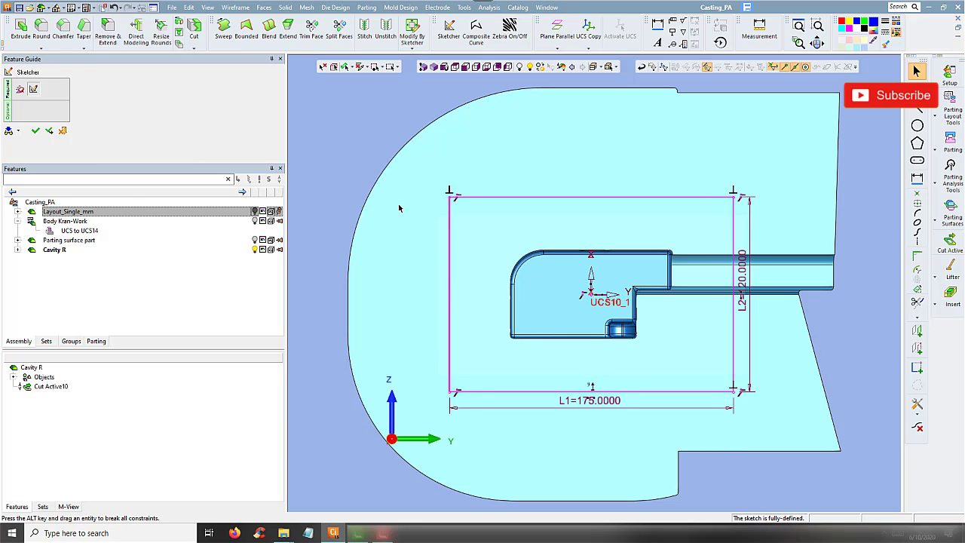
right_click(367, 157)
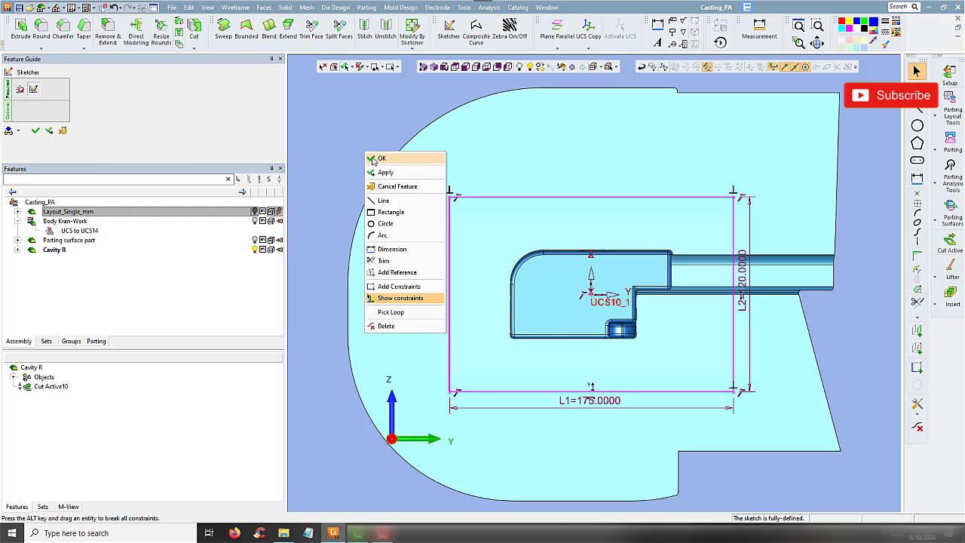
click(373, 161)
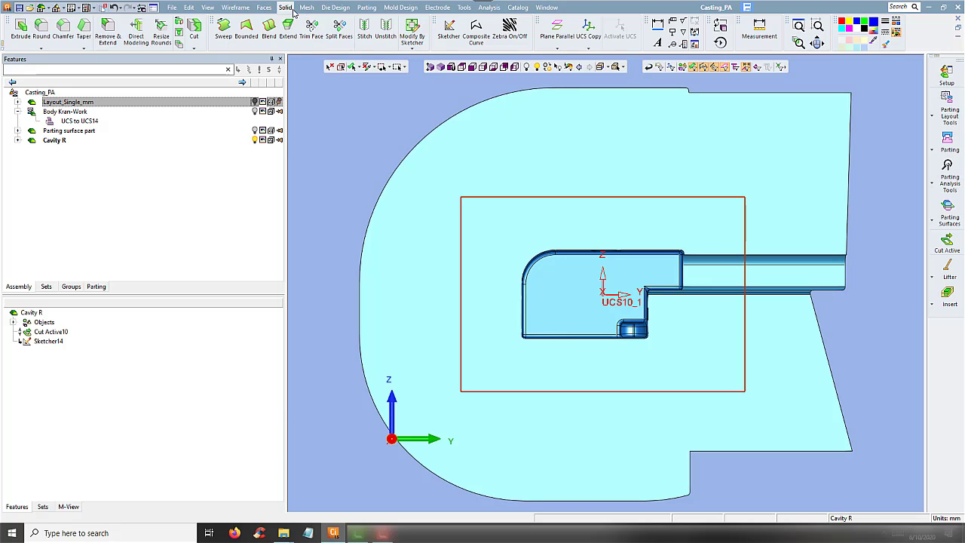
Step: Start an extrude of the rectangle as a new body, symmetric about the sketch plane
click(285, 8)
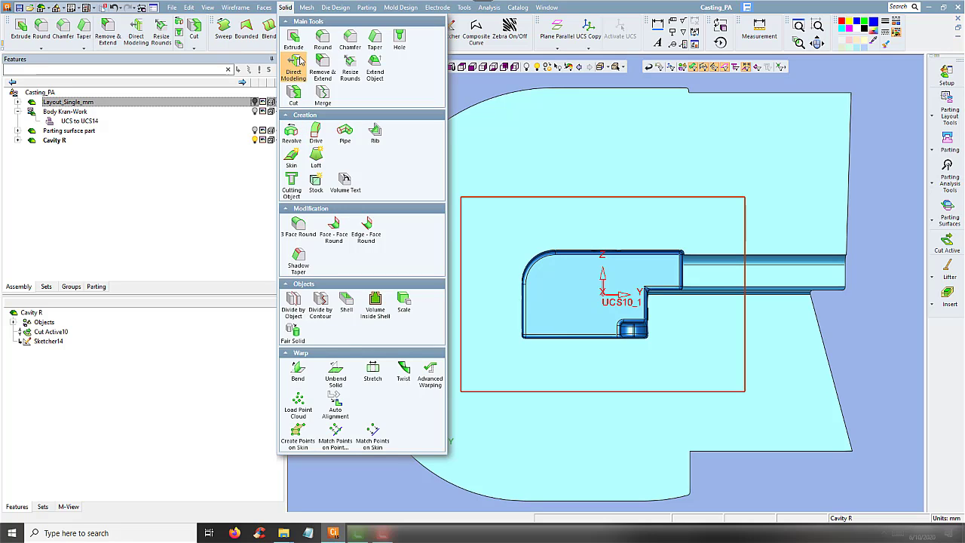
click(295, 38)
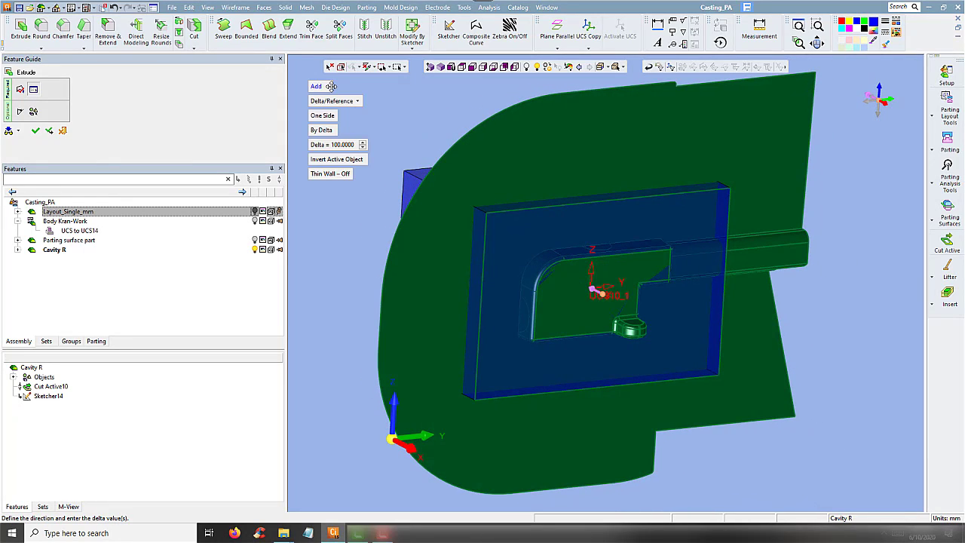
click(329, 87)
click(334, 97)
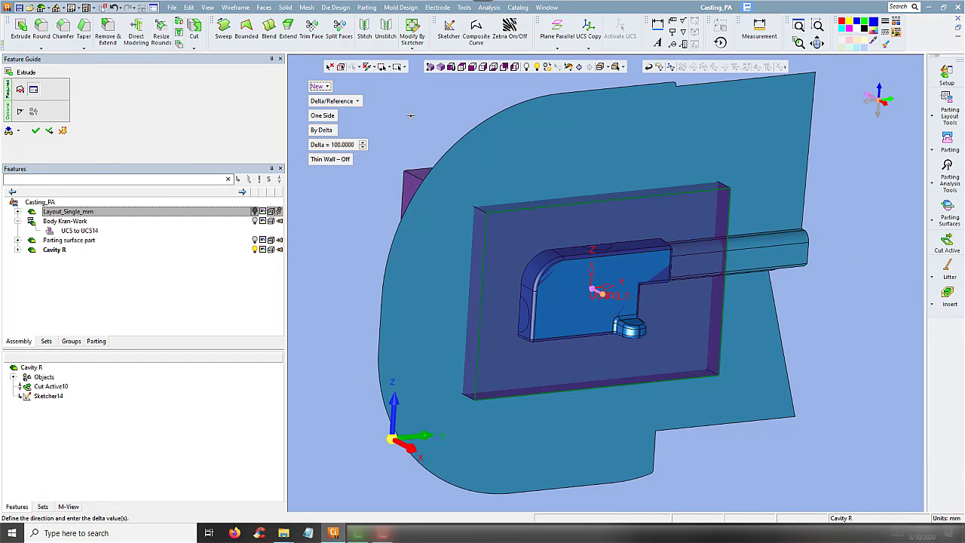
middle_drag(410, 115, 395, 132)
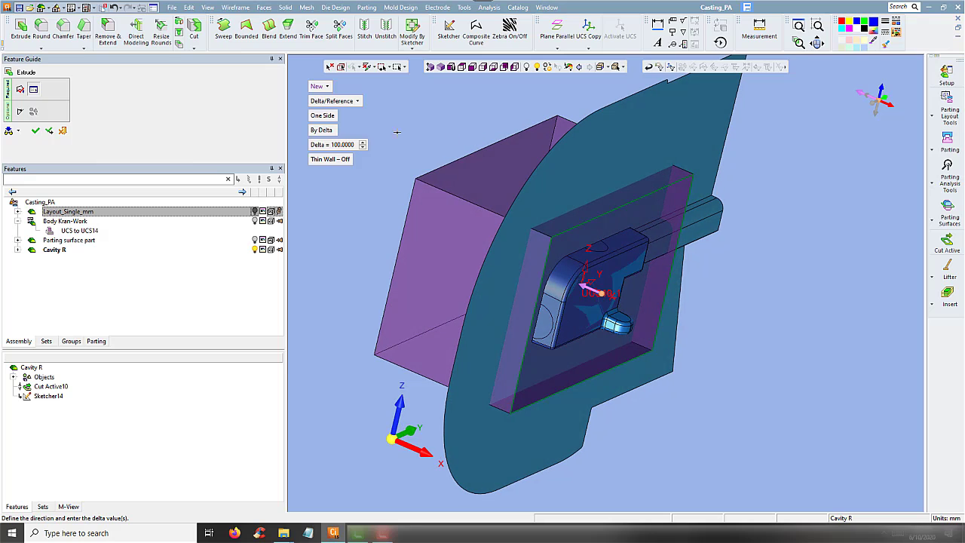
click(335, 100)
click(331, 124)
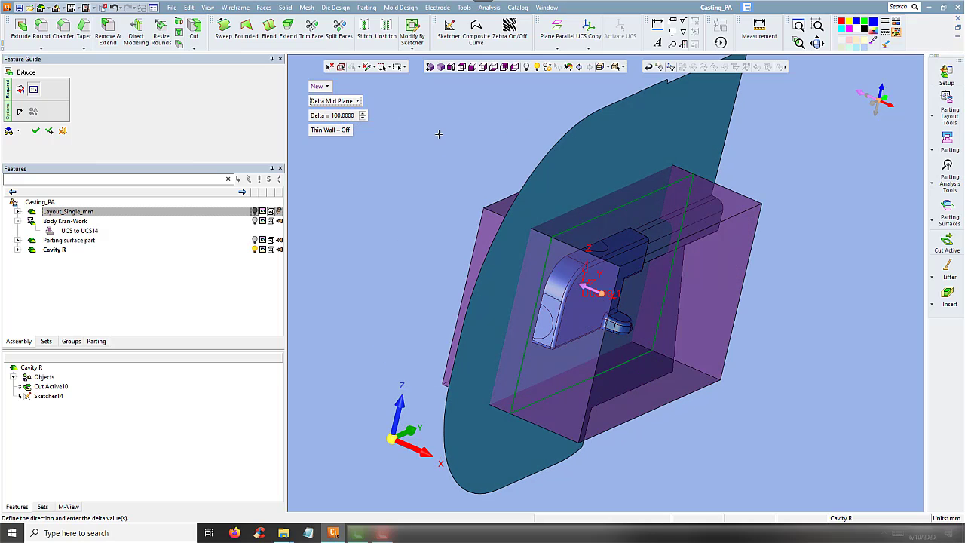
middle_drag(439, 134, 414, 144)
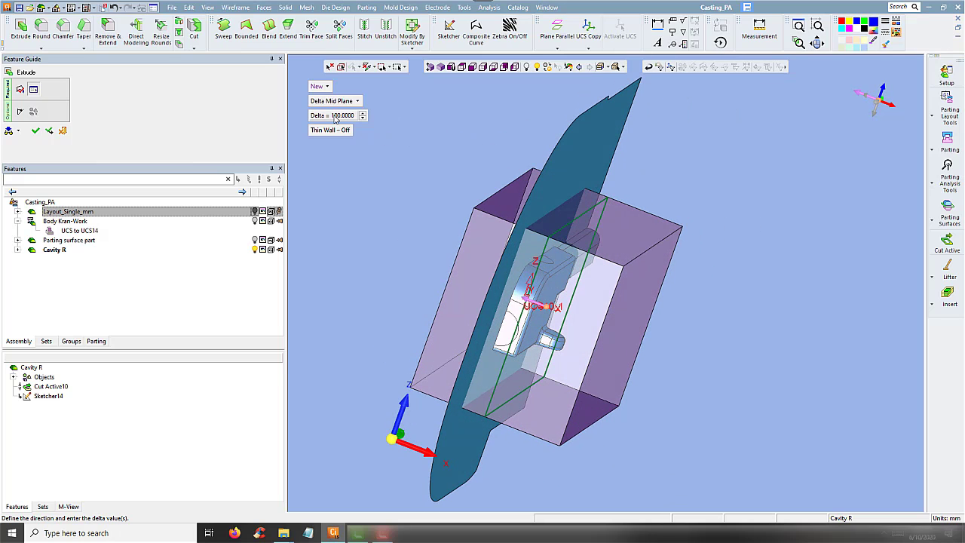
Step: Set the extrusion delta to 60 and apply it to create the block
click(336, 117)
text(75)
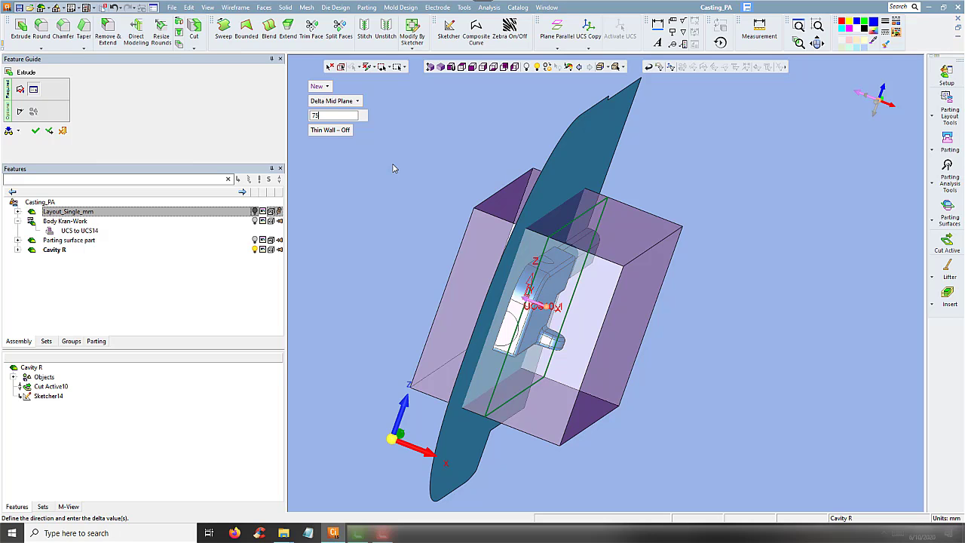
key(Return)
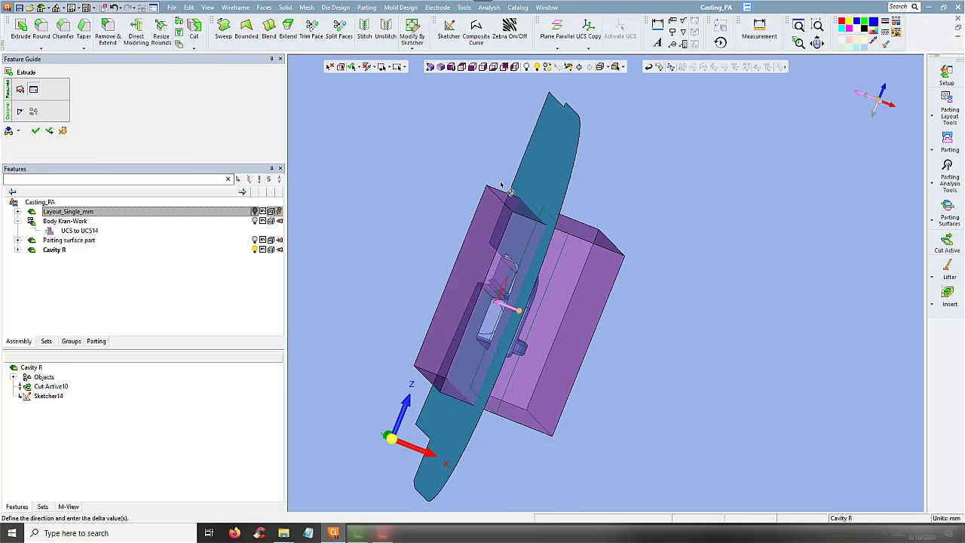
click(330, 117)
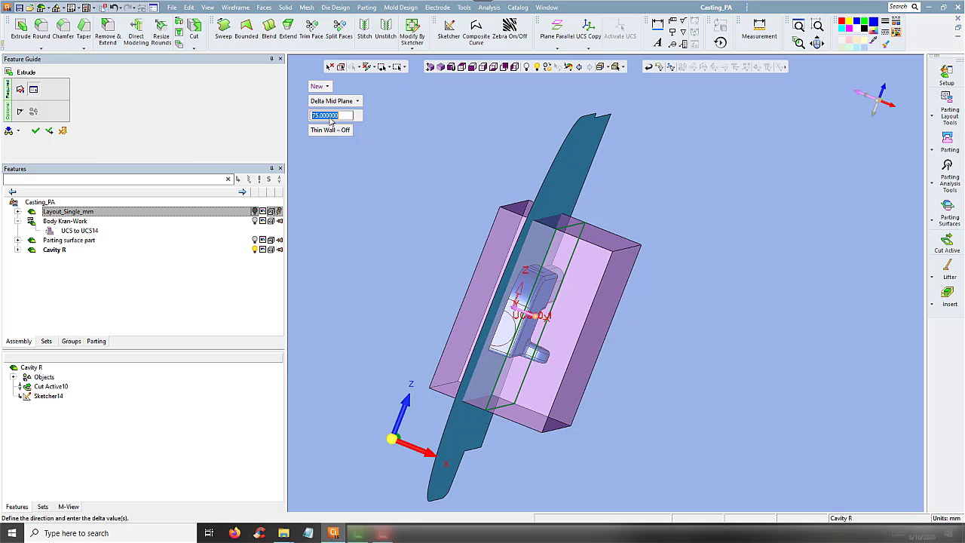
text(60)
key(Return)
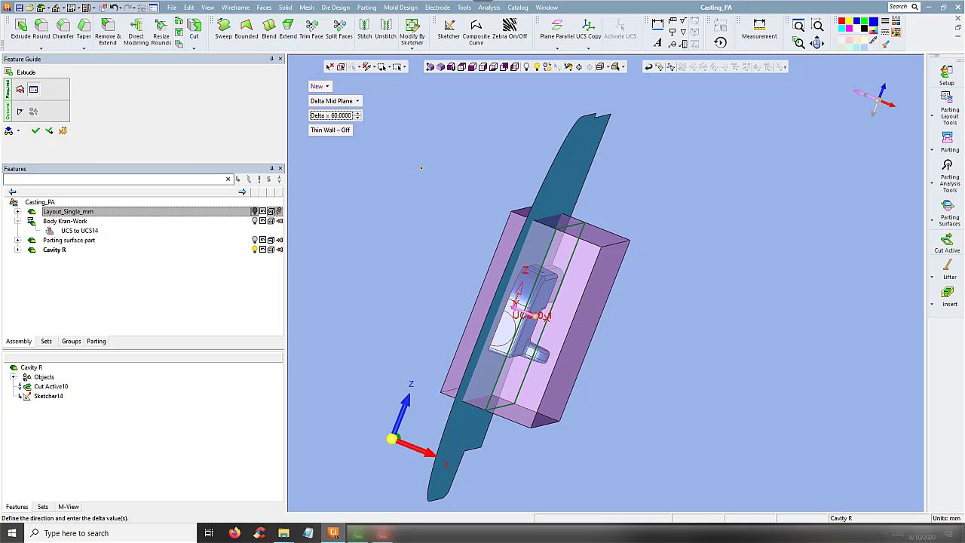
click(425, 168)
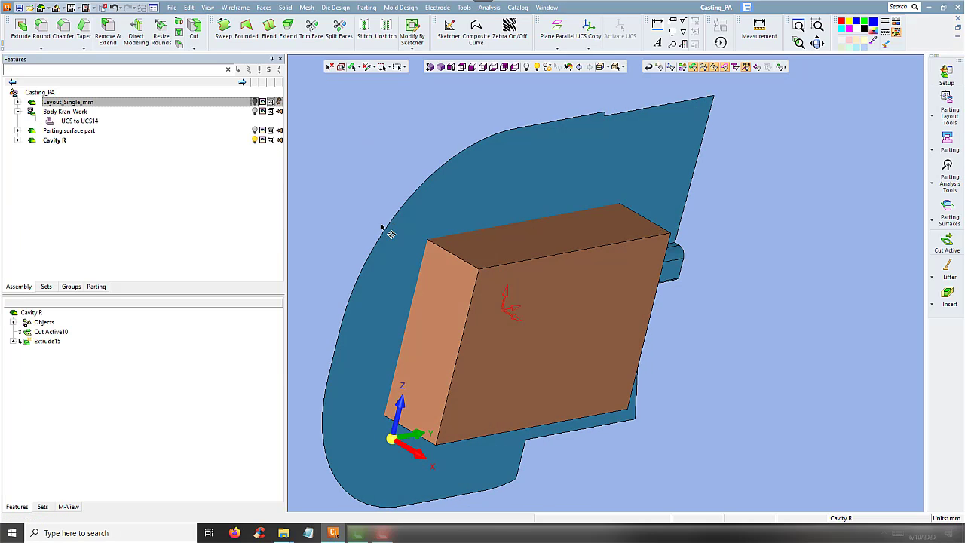
Step: Cut the Extrude15 block with the parting surface to form the Cut16 cavity impression
click(286, 8)
click(293, 94)
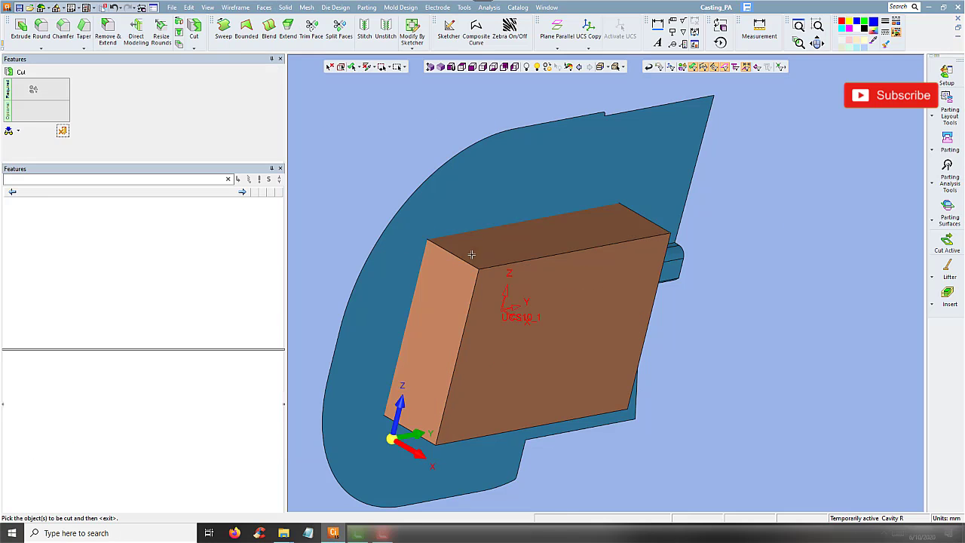
click(510, 280)
middle_click(404, 117)
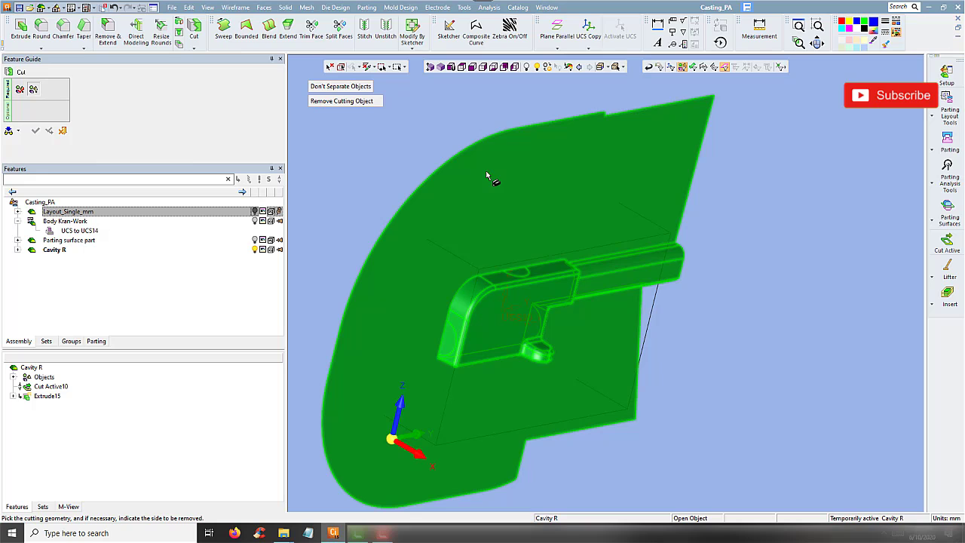
click(476, 181)
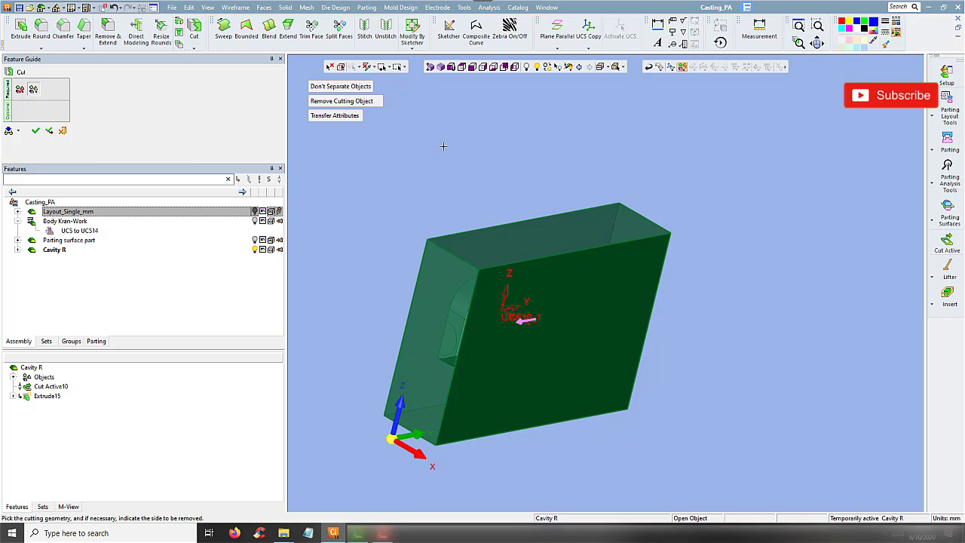
middle_click(518, 169)
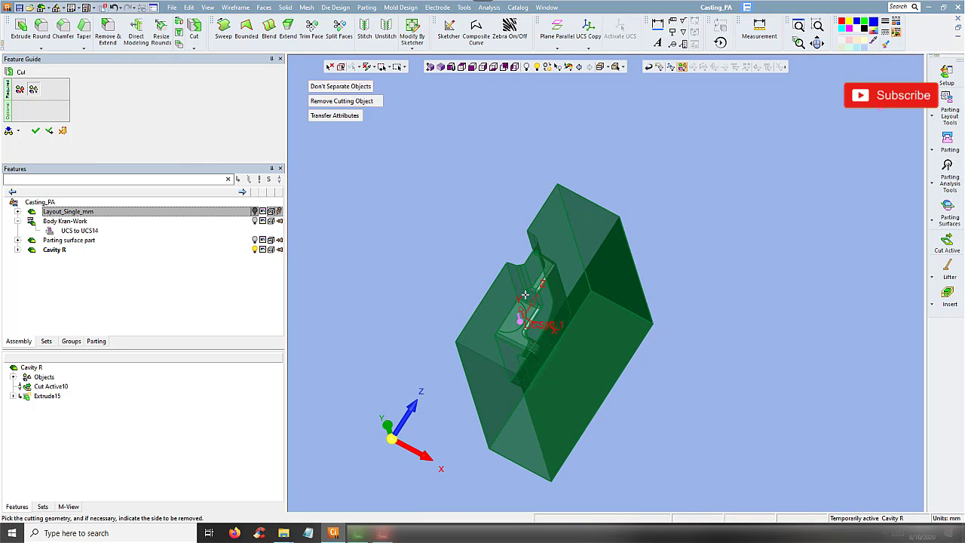
middle_drag(478, 279, 582, 267)
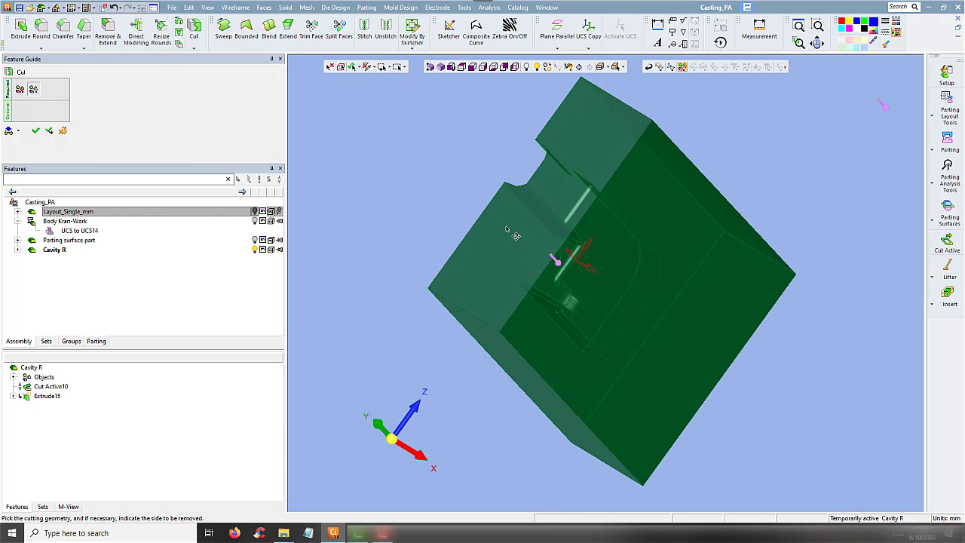
mouse_move(518, 212)
middle_down()
mouse_move(553, 229)
mouse_move(472, 160)
middle_up()
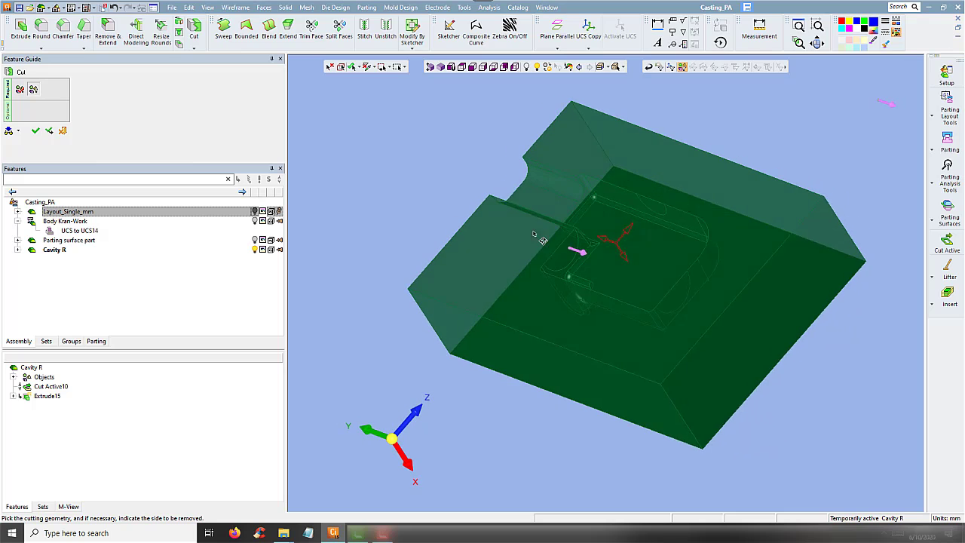
middle_click(470, 155)
mouse_move(470, 154)
middle_down()
mouse_move(596, 191)
mouse_move(460, 207)
middle_up()
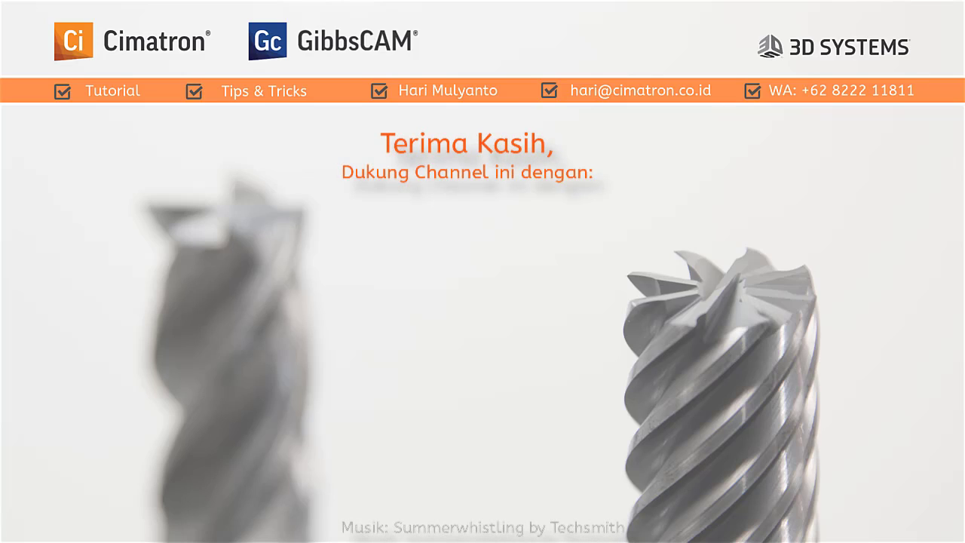